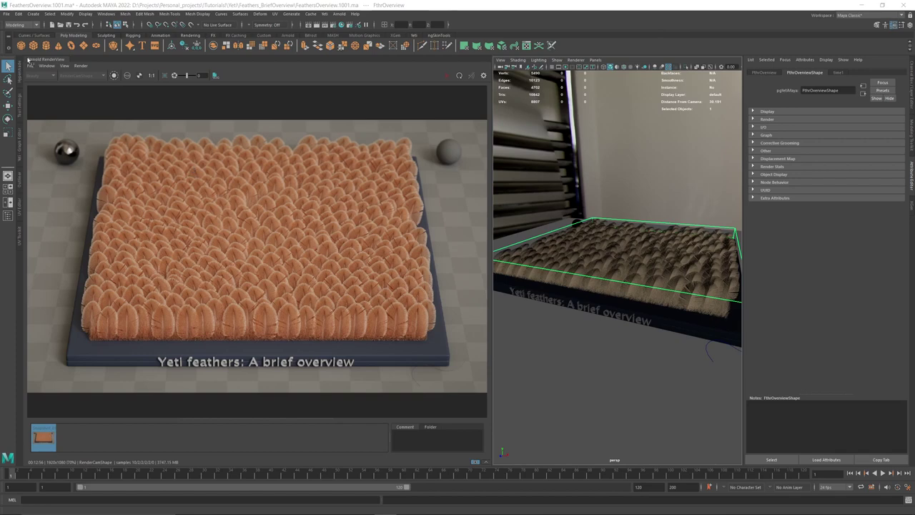
Switch to the full-size perspective viewport and hide the feathers covering the display base
click(58, 60)
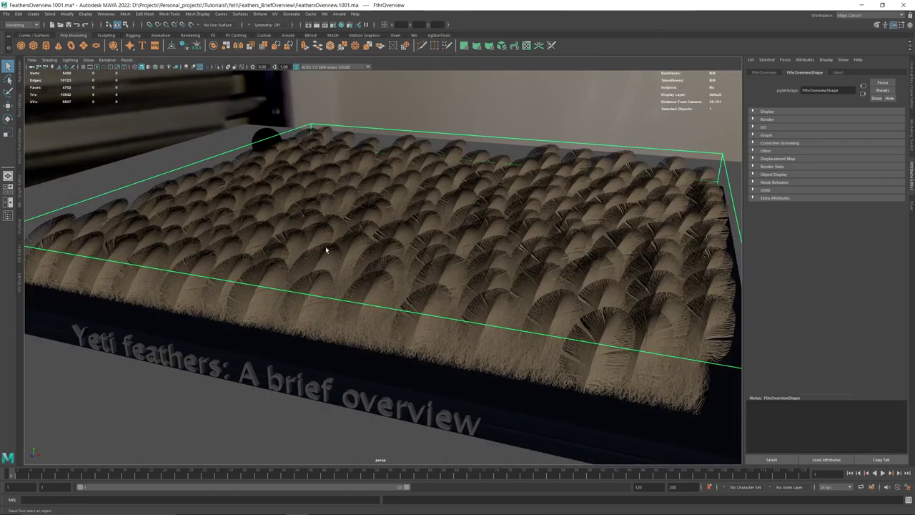
key(h)
mouse_move(362, 249)
alt+mouse_down()
mouse_move(369, 243)
mouse_move(338, 239)
mouse_move(338, 262)
mouse_move(355, 243)
alt+mouse_up()
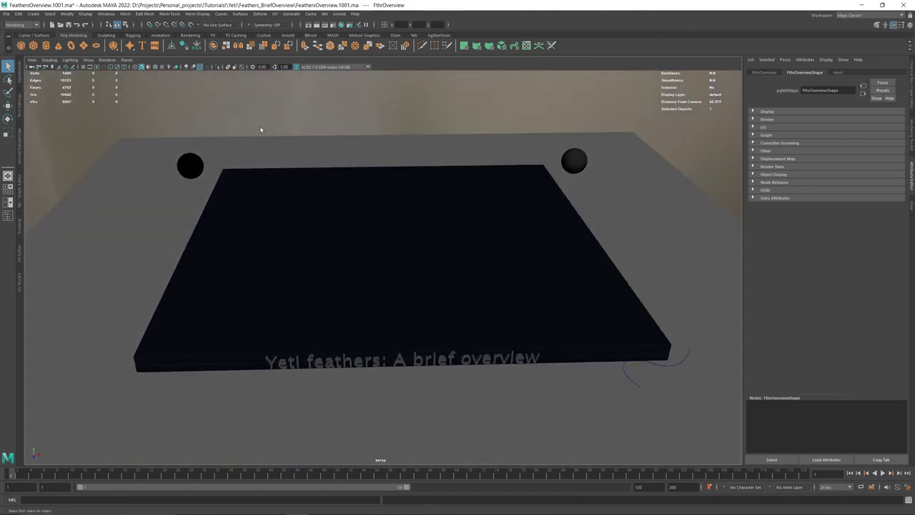
Create a new Yeti feather and frame it facing the camera
click(325, 14)
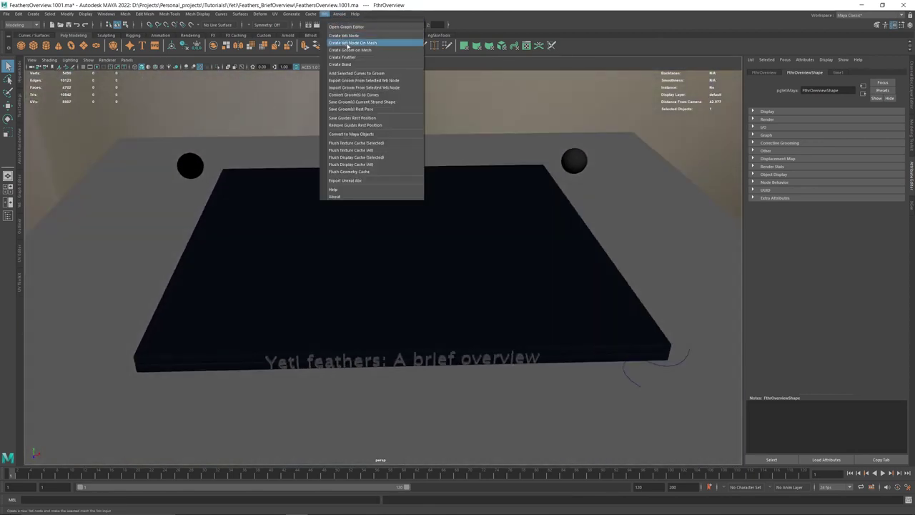
click(350, 58)
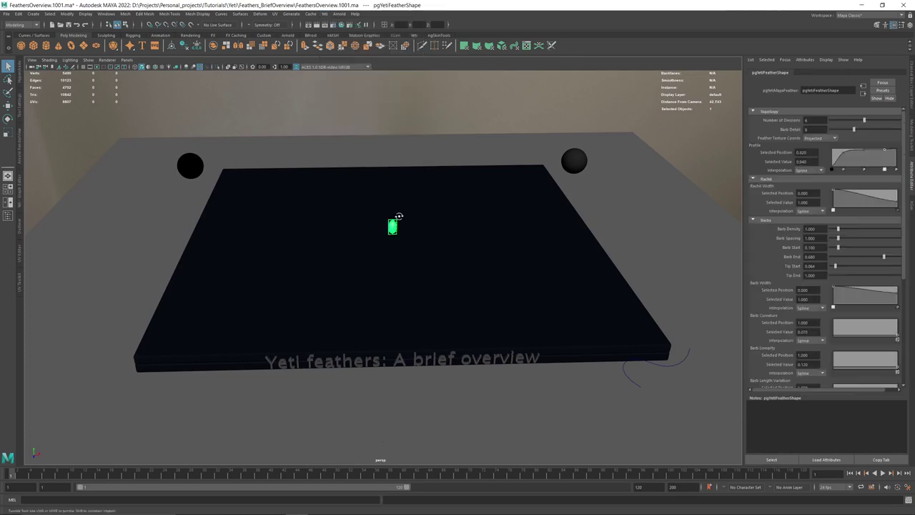
key(f)
alt+drag(396, 214, 386, 232)
alt+right_drag(386, 232, 251, 232)
alt+drag(251, 232, 600, 237)
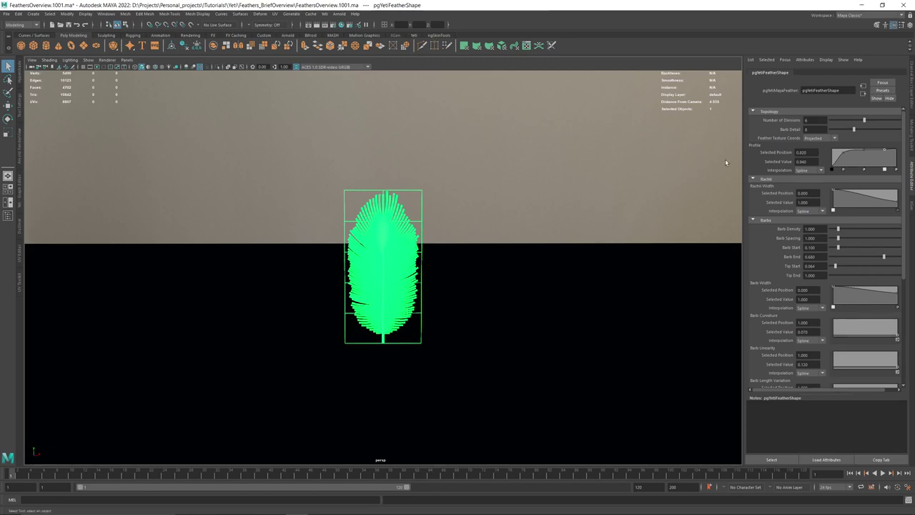
Review the feather's barb, variation and tearing attributes and examine its shape from several angles
scroll(803, 236, down, 5)
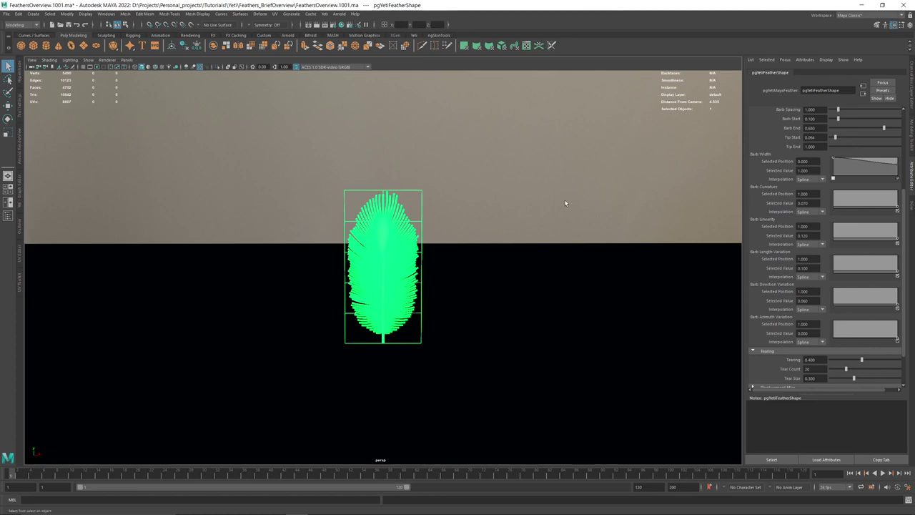
alt+drag(565, 202, 536, 205)
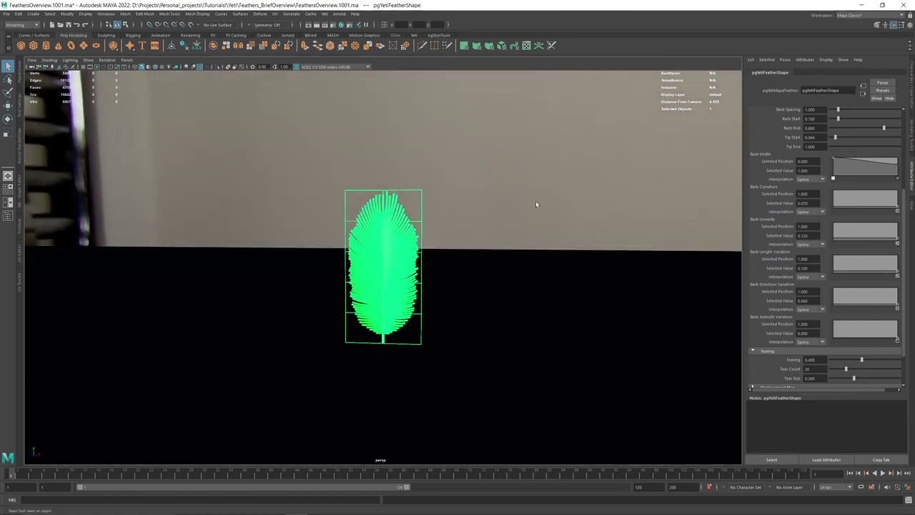
alt+right_drag(537, 205, 546, 243)
alt+drag(545, 244, 451, 218)
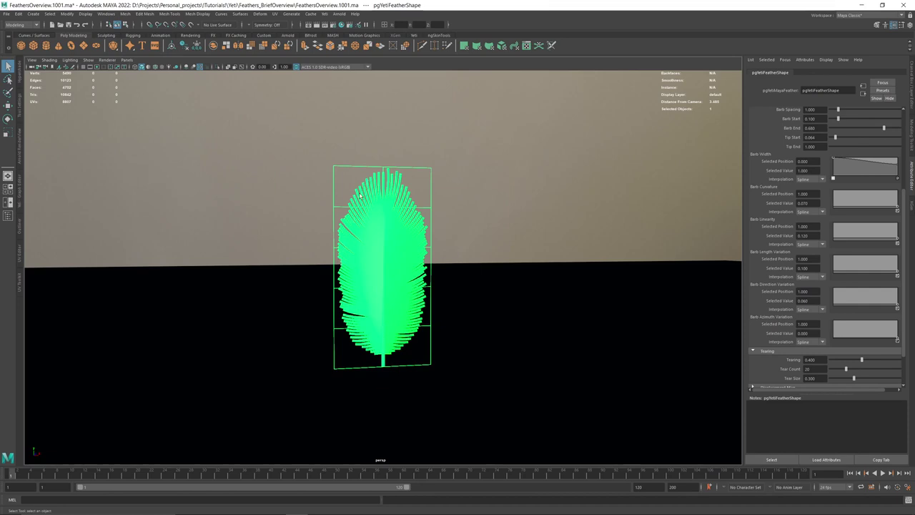
alt+drag(400, 160, 374, 170)
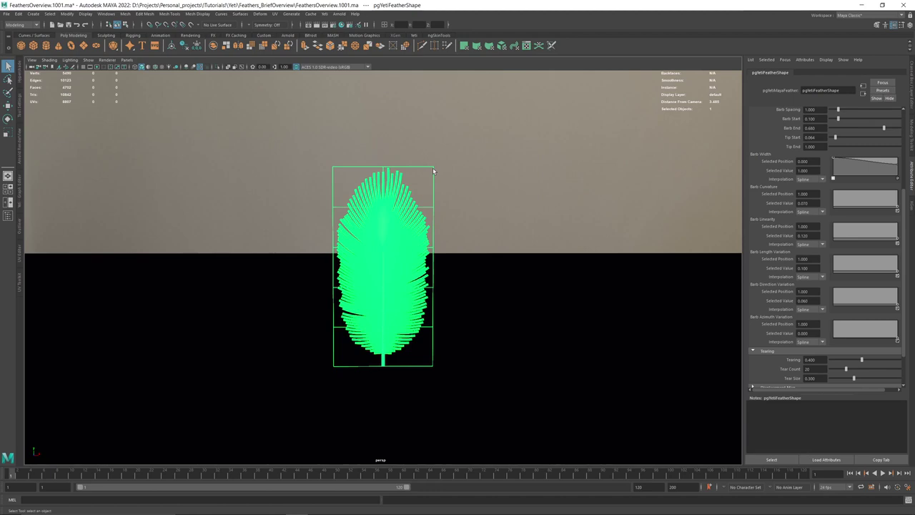
scroll(758, 193, up, 5)
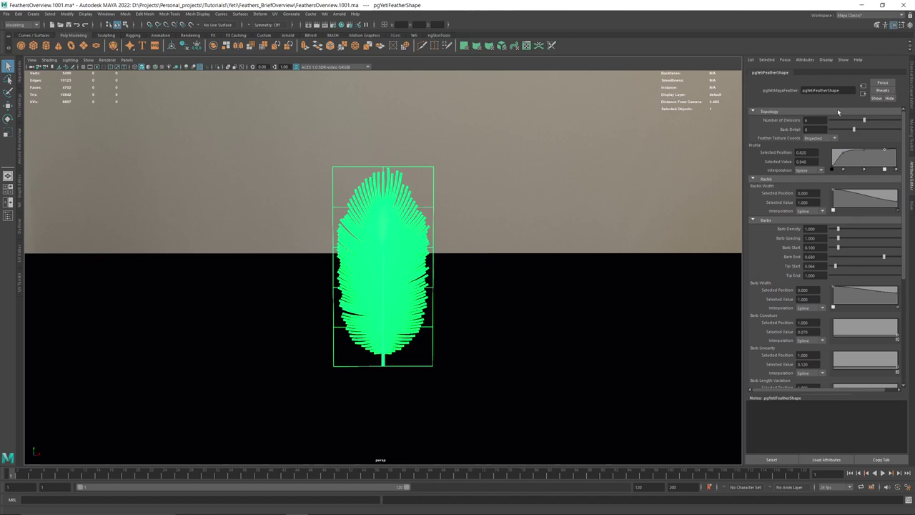
Try other Number of Divisions values on the feather, leave it at 6, and adjust points on its Profile curve
click(810, 120)
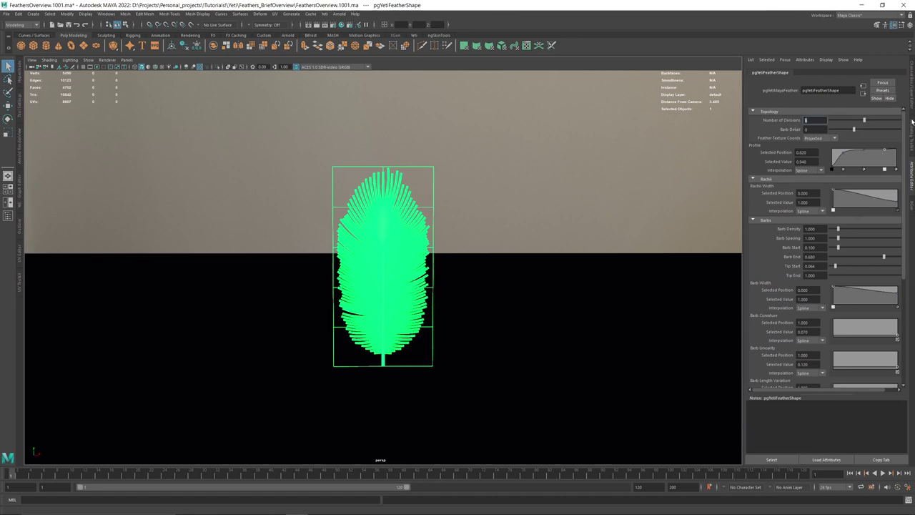
mouse_move(864, 121)
mouse_down()
mouse_move(826, 126)
mouse_move(862, 128)
mouse_up()
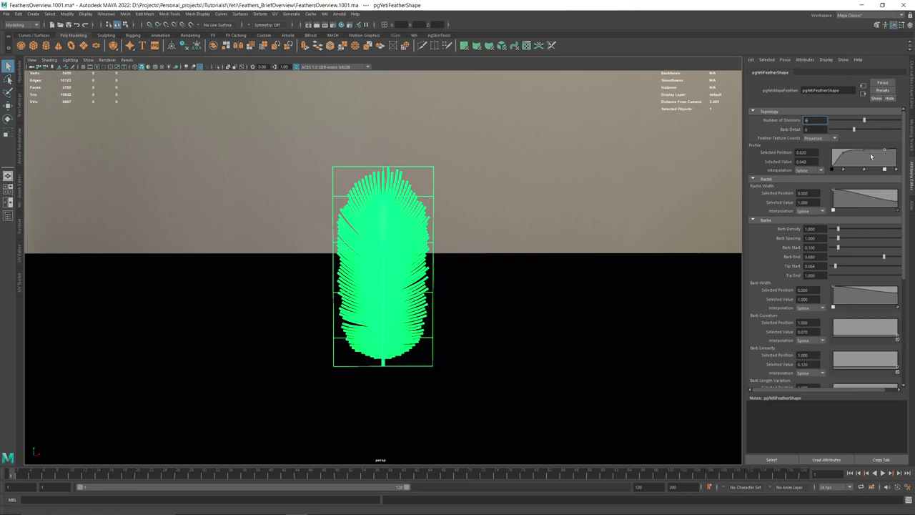
mouse_move(885, 152)
mouse_down()
mouse_move(883, 167)
mouse_move(878, 151)
mouse_up()
mouse_move(831, 169)
mouse_down()
mouse_move(825, 150)
mouse_move(829, 170)
mouse_up()
text(4)
Select the top row of vertices on the feather's cage and scale it narrower with soft selection
alt+middle_drag(406, 177, 419, 205)
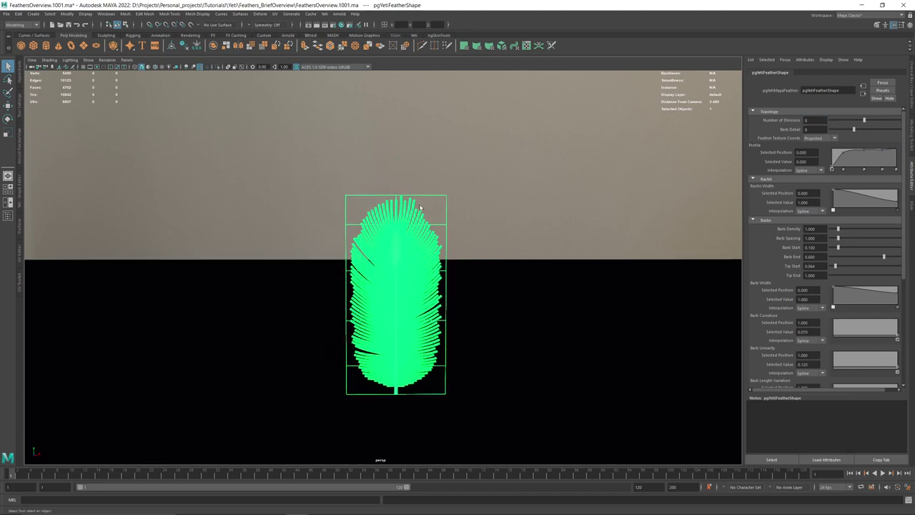
alt+right_drag(419, 205, 461, 237)
alt+drag(462, 237, 414, 195)
key(F8)
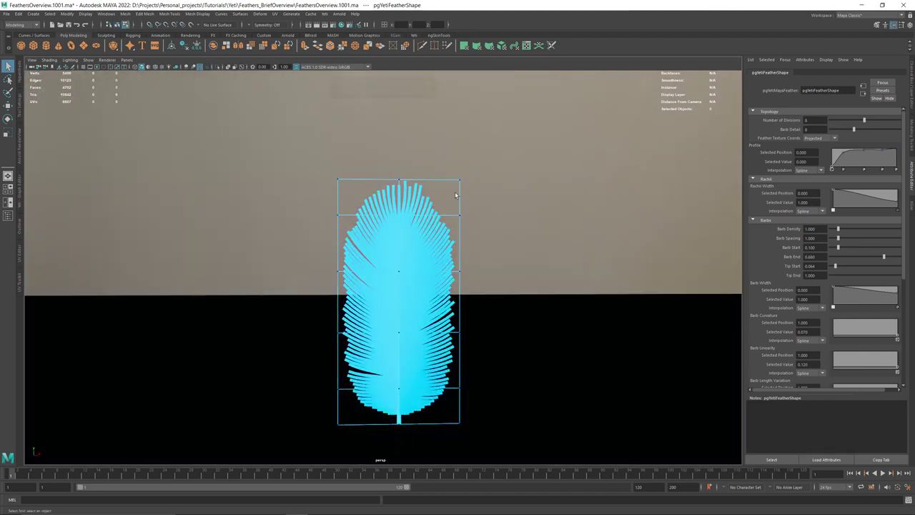
drag(328, 160, 461, 187)
key(r)
key(b)
drag(403, 188, 554, 203)
drag(459, 186, 434, 181)
alt+drag(368, 187, 474, 199)
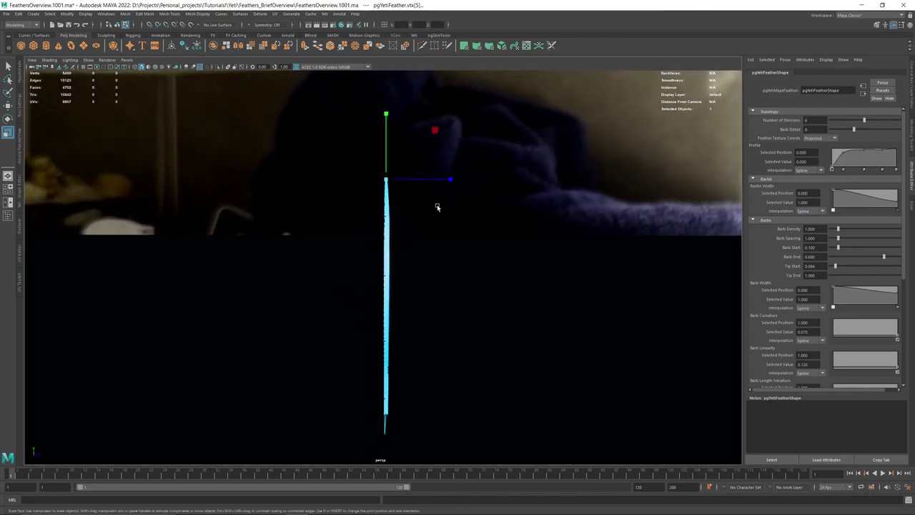
alt+drag(463, 231, 388, 227)
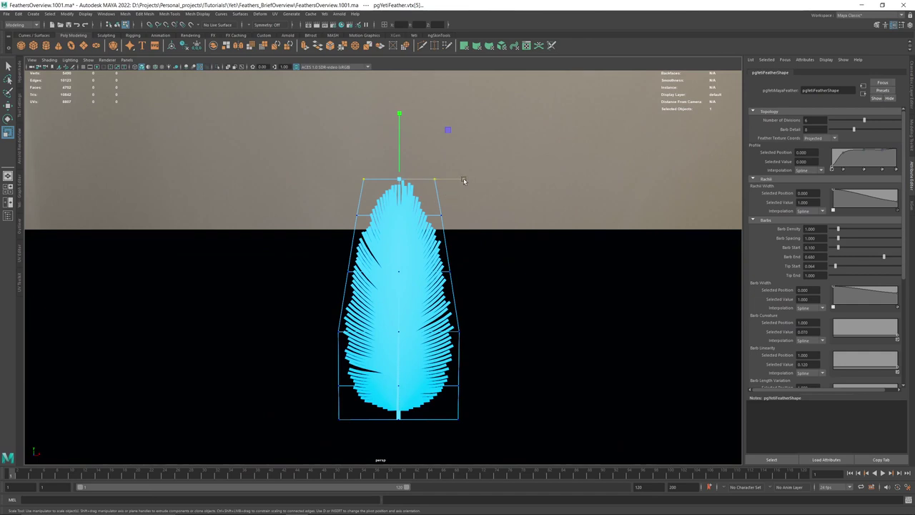
Widen the feather's top vertex row into a gentle taper, and return to object selection
drag(463, 180, 484, 180)
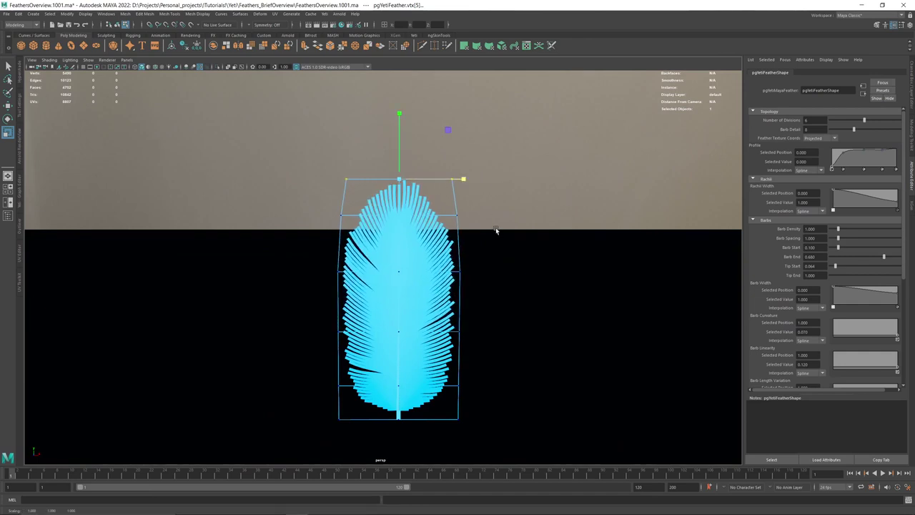
alt+drag(496, 230, 494, 219)
drag(464, 178, 461, 179)
alt+drag(455, 226, 463, 227)
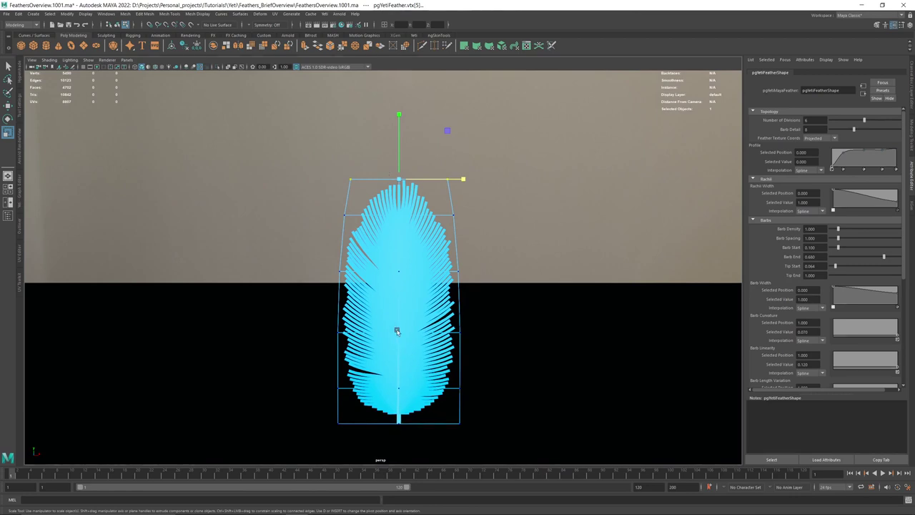
alt+drag(398, 329, 403, 312)
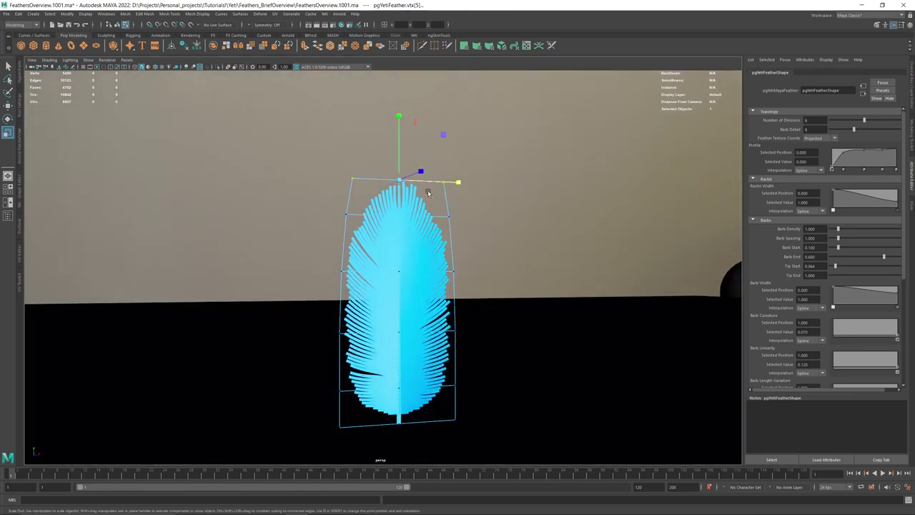
key(w)
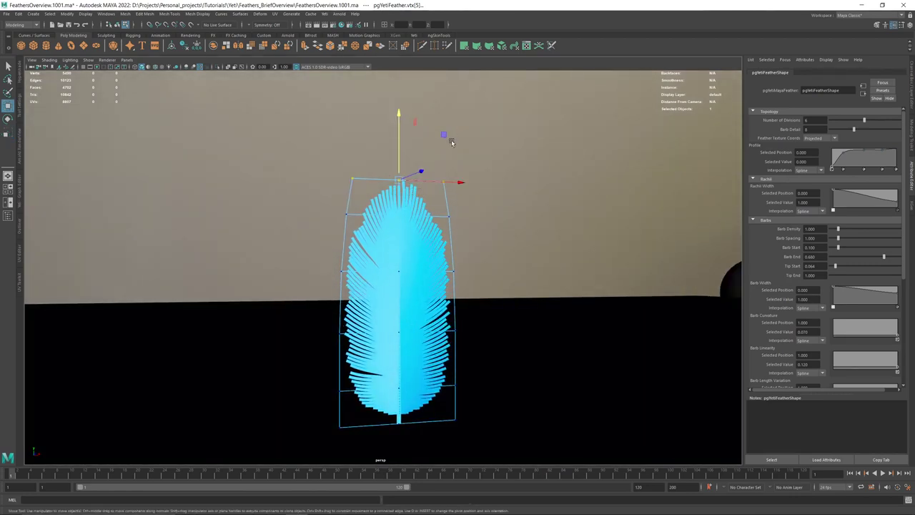
key(F8)
alt+right_drag(476, 171, 215, 203)
alt+drag(215, 203, 341, 210)
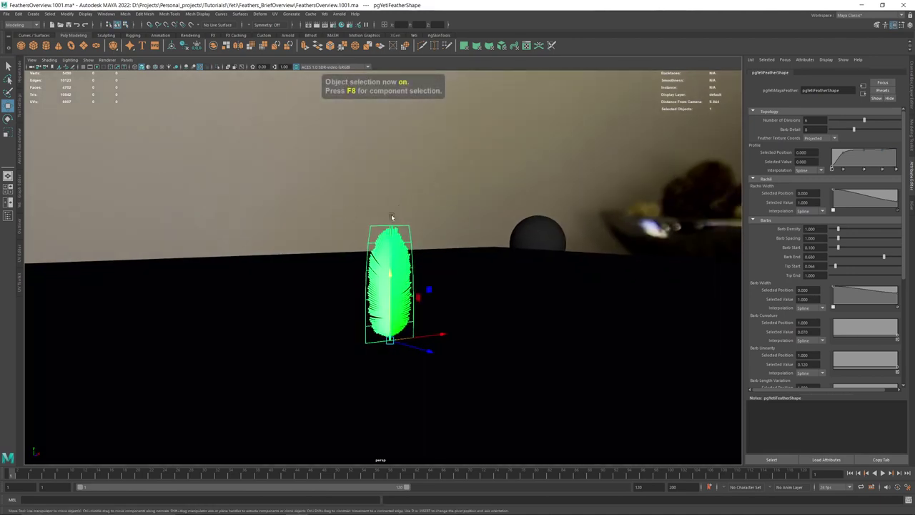
Create a polygon cube around the feather as a size reference and set its Translate Y to 0.5
mouse_move(411, 148)
shift+right_down()
mouse_move(384, 147)
mouse_move(410, 165)
mouse_move(411, 132)
mouse_move(411, 148)
mouse_move(427, 156)
mouse_move(425, 175)
shift+right_up()
click(425, 160)
alt+drag(431, 250, 400, 239)
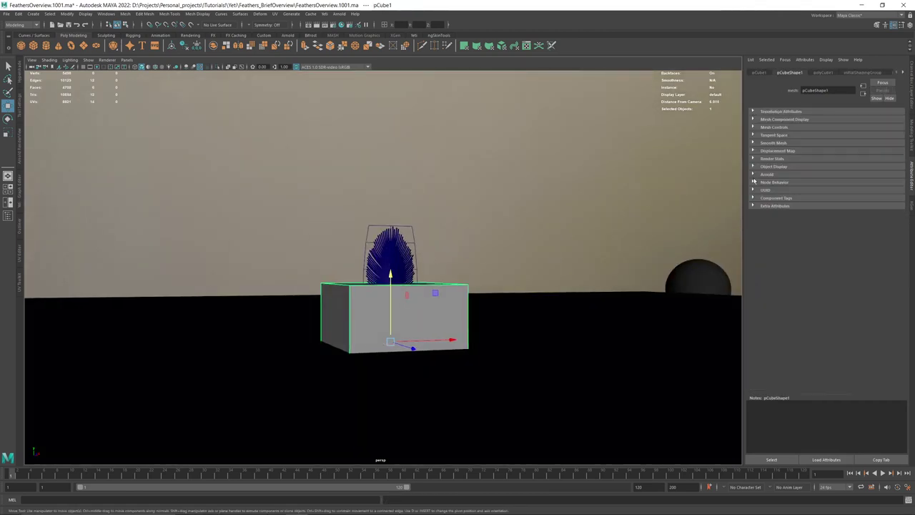
click(757, 73)
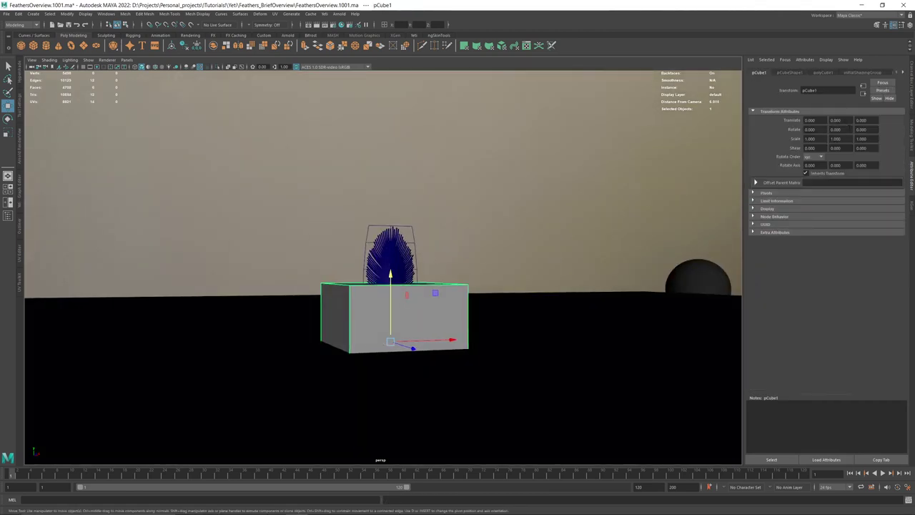
drag(848, 120, 783, 119)
text(.5)
key(Return)
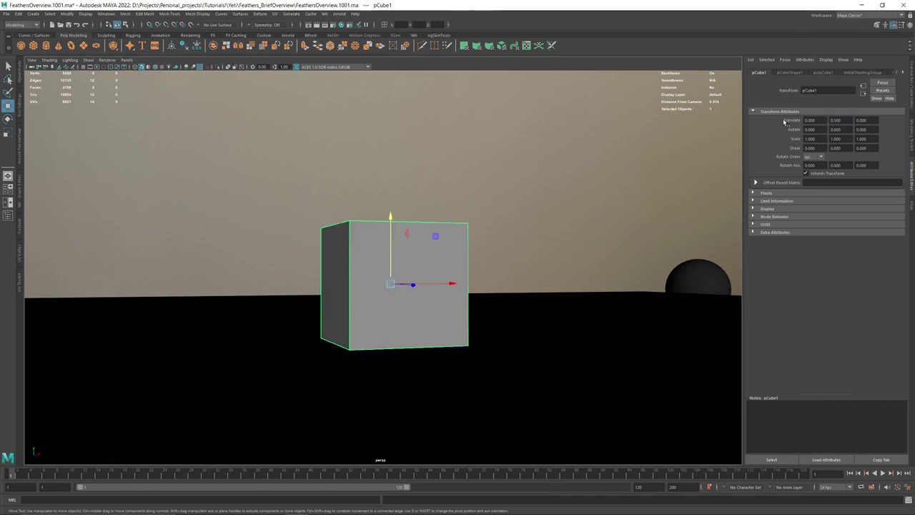
Compare the feather's height with the reference cube from several angles, and delete the cube
alt+drag(398, 216, 458, 266)
alt+right_drag(400, 252, 494, 262)
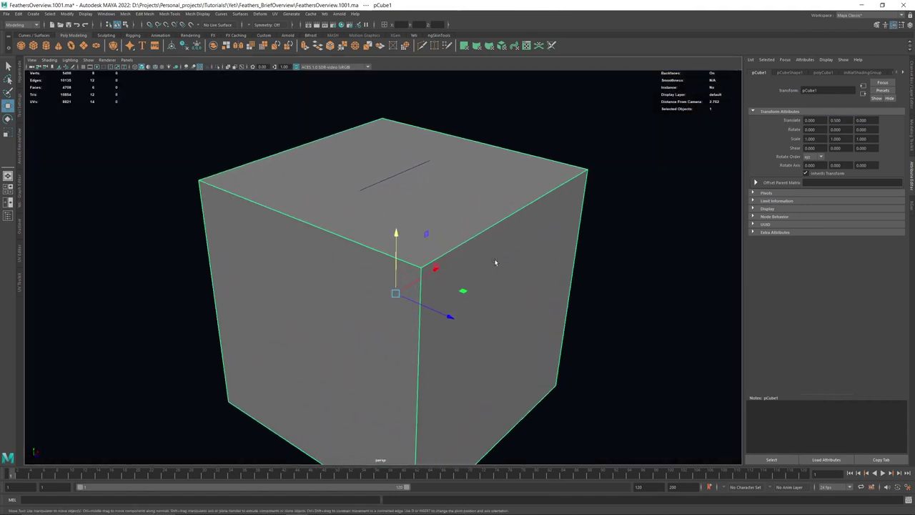
alt+drag(494, 262, 400, 190)
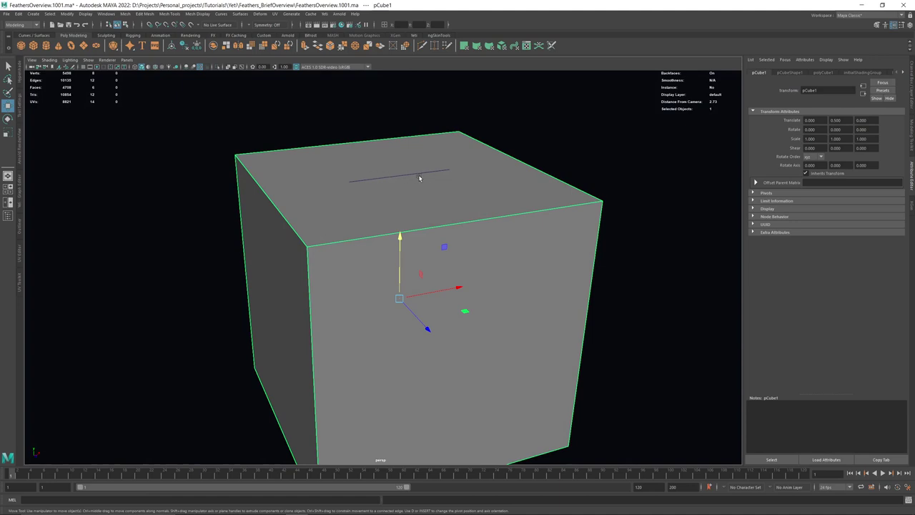
alt+drag(534, 194, 530, 212)
key(Delete)
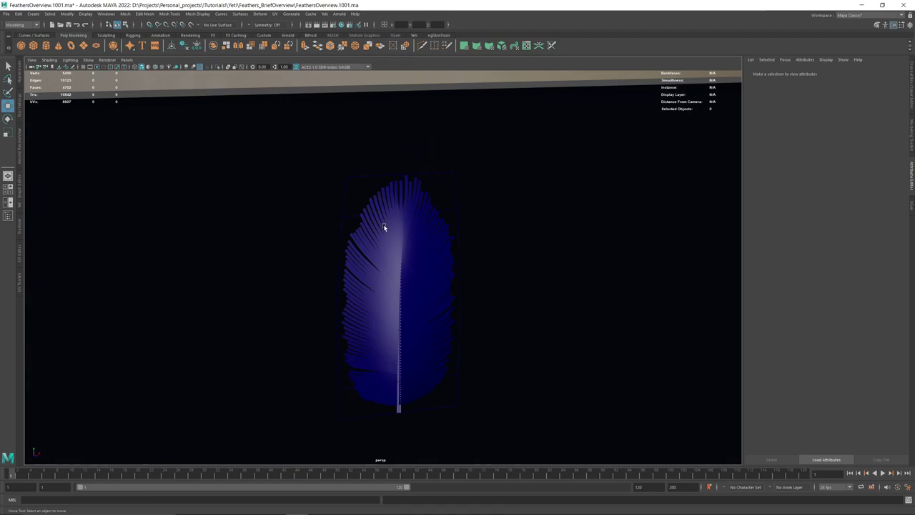
Show the viewport grid and check the feather's base against the origin
alt+drag(461, 243, 452, 242)
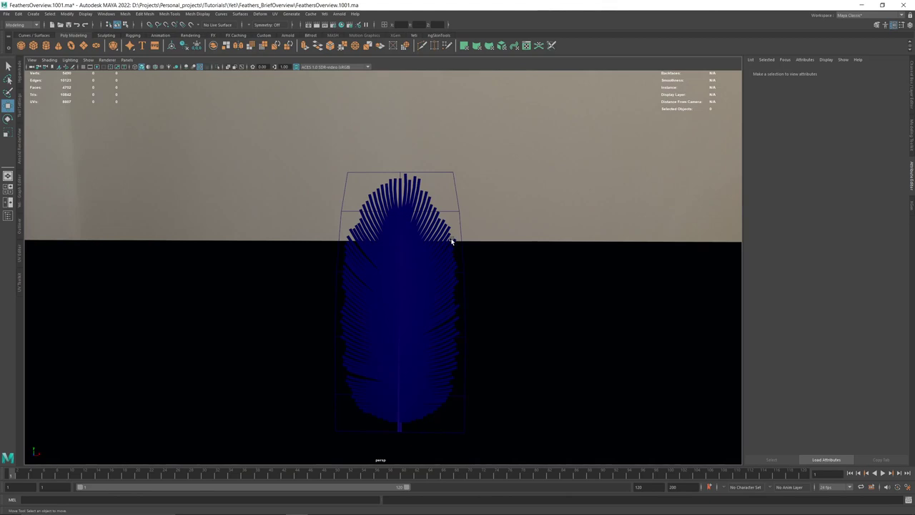
click(83, 67)
alt+drag(408, 215, 322, 271)
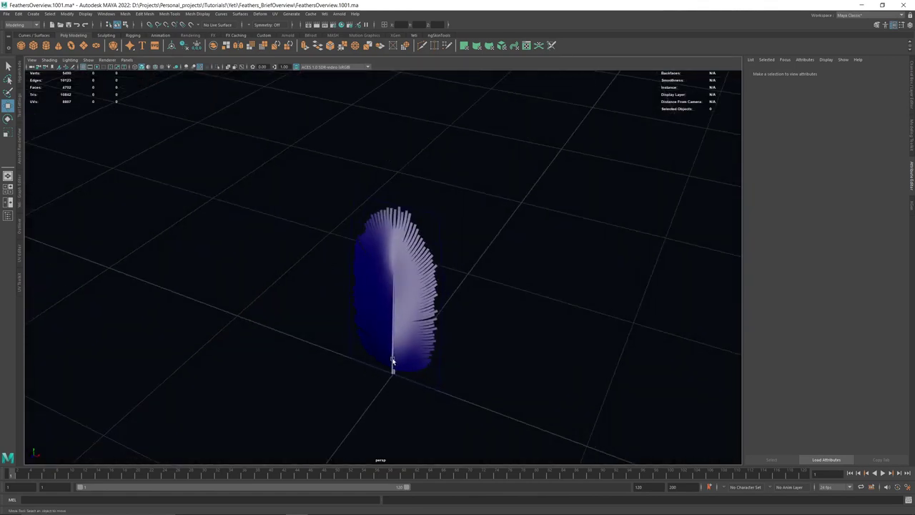
alt+drag(390, 374, 423, 321)
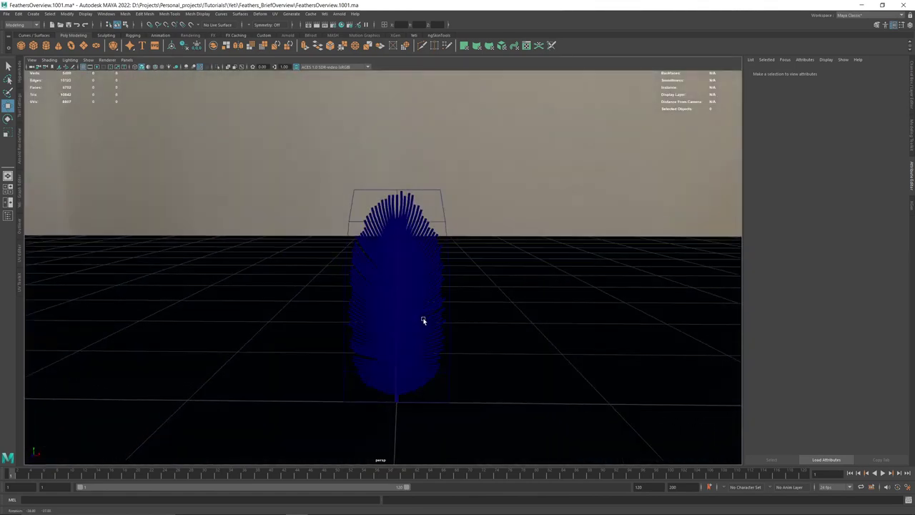
Select the feather and examine the barbs around its tip close up
click(419, 193)
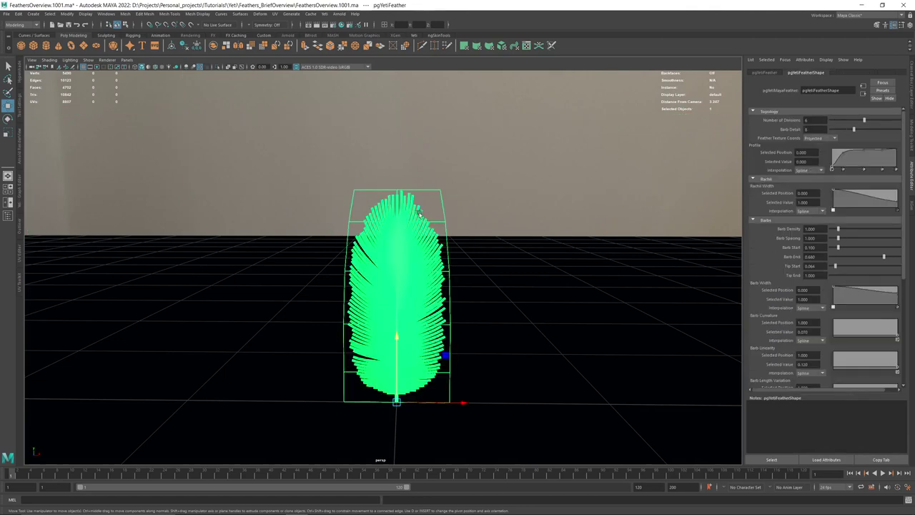
alt+drag(420, 213, 450, 204)
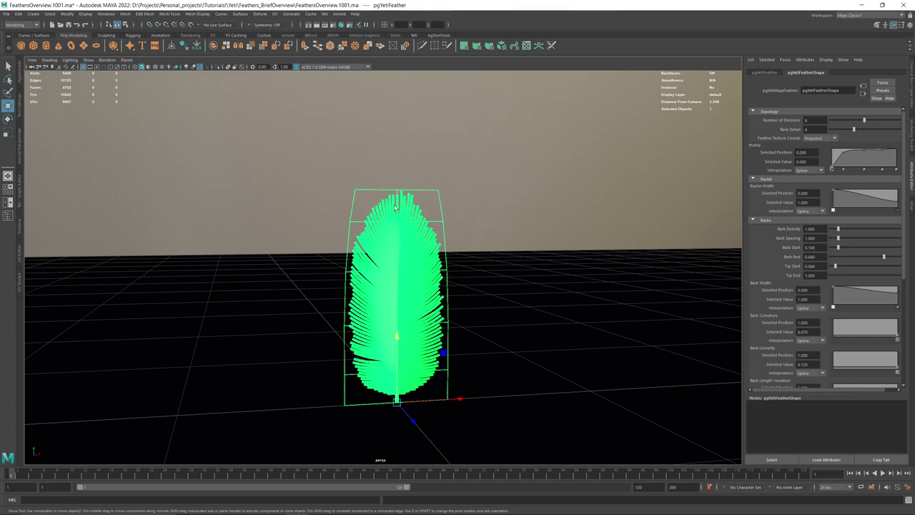
alt+drag(423, 233, 390, 178)
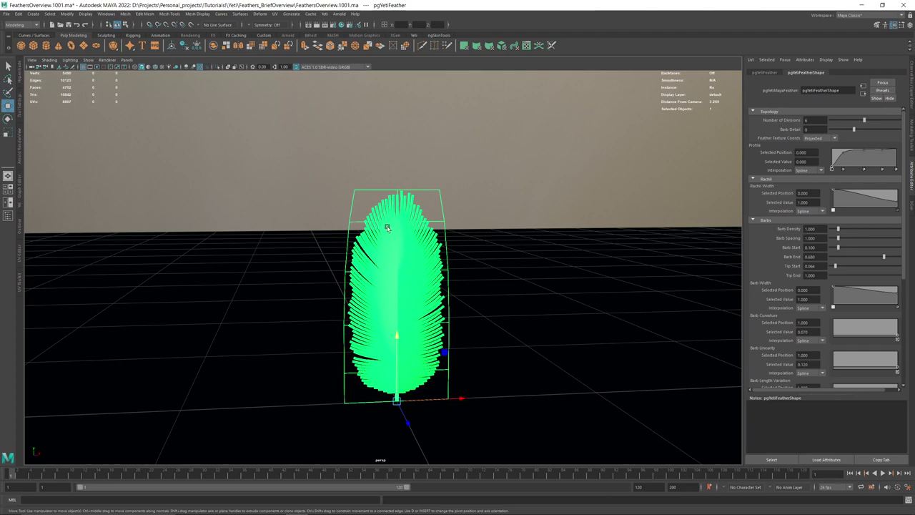
scroll(411, 214, up, 5)
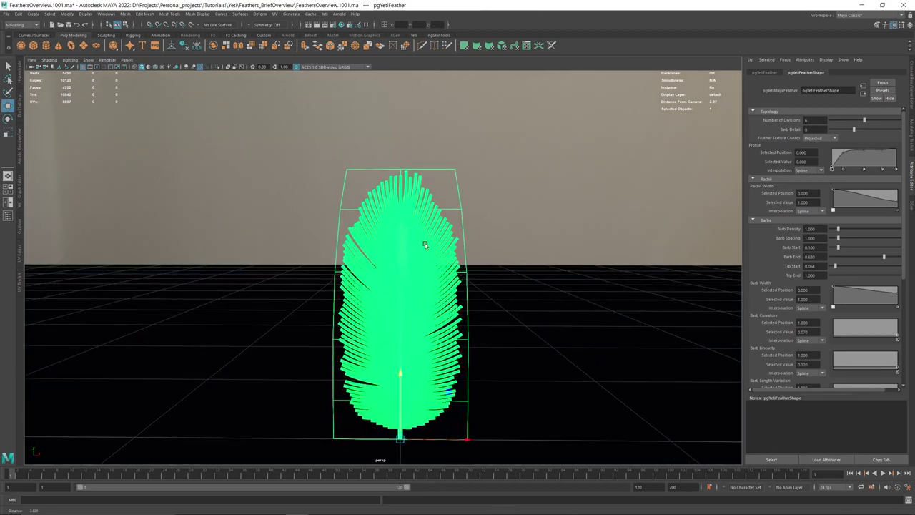
scroll(437, 270, up, 3)
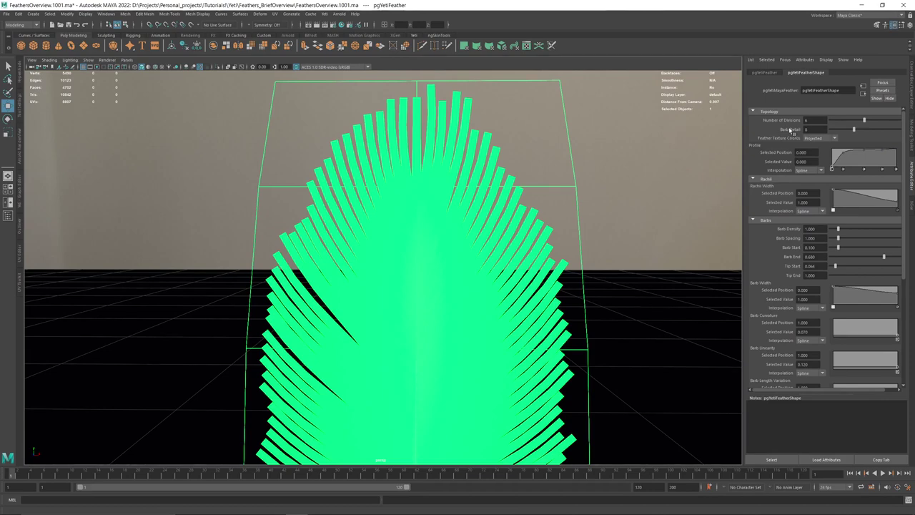
Set the Barb Width curve's value at position 0.000 to 0.400 so the barbs narrow toward the shaft
scroll(582, 197, down, 4)
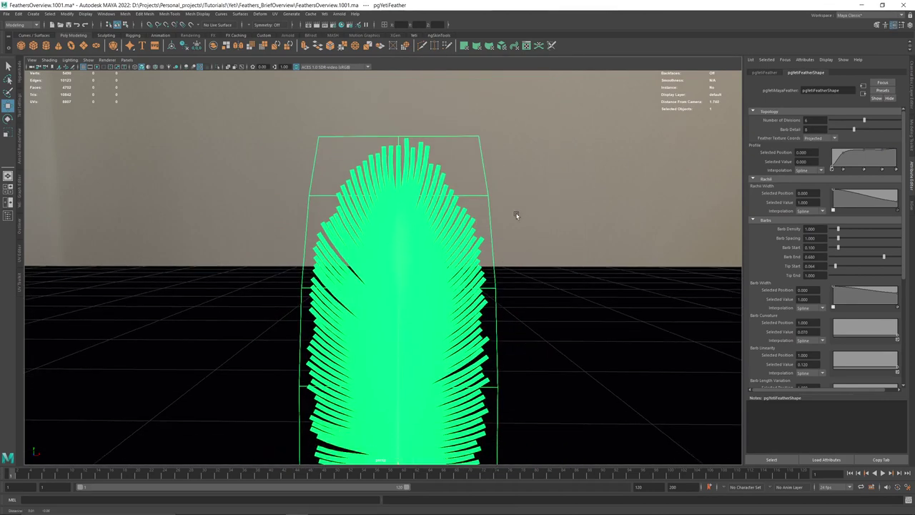
alt+right_drag(540, 224, 454, 219)
alt+middle_drag(403, 250, 402, 210)
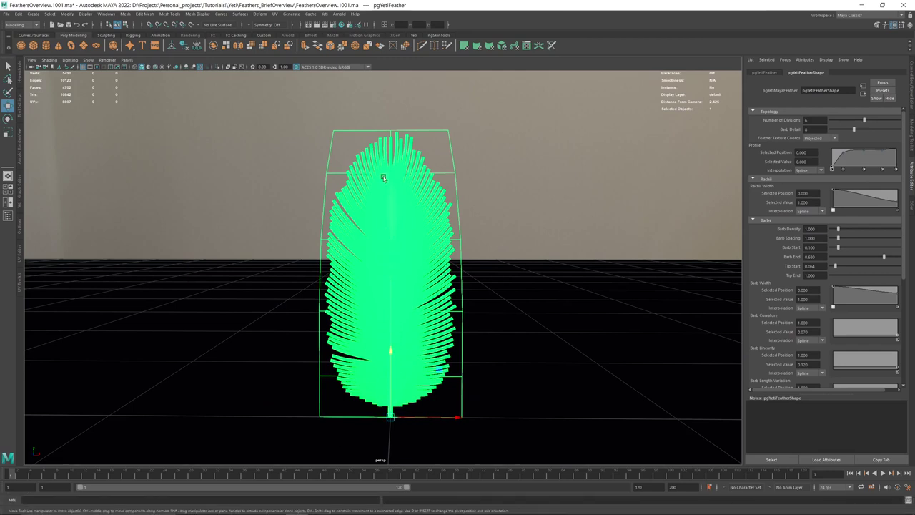
alt+drag(384, 178, 378, 196)
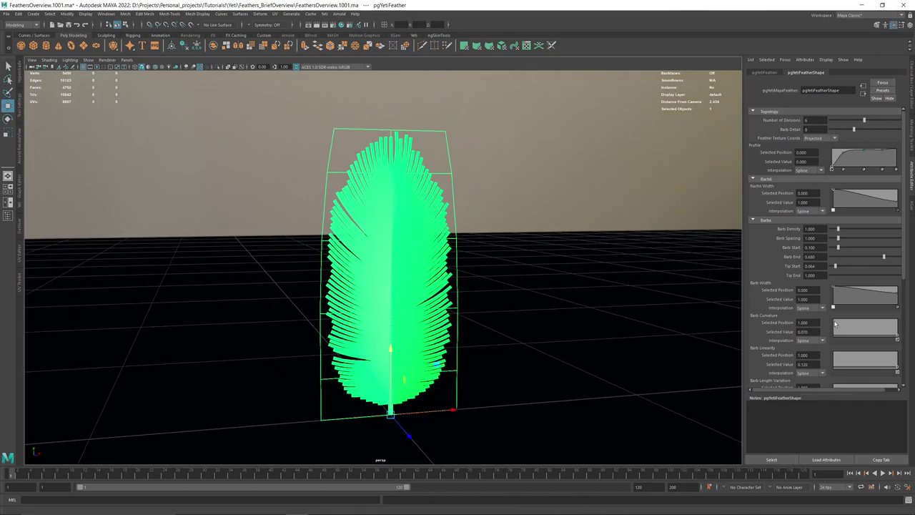
drag(833, 288, 833, 298)
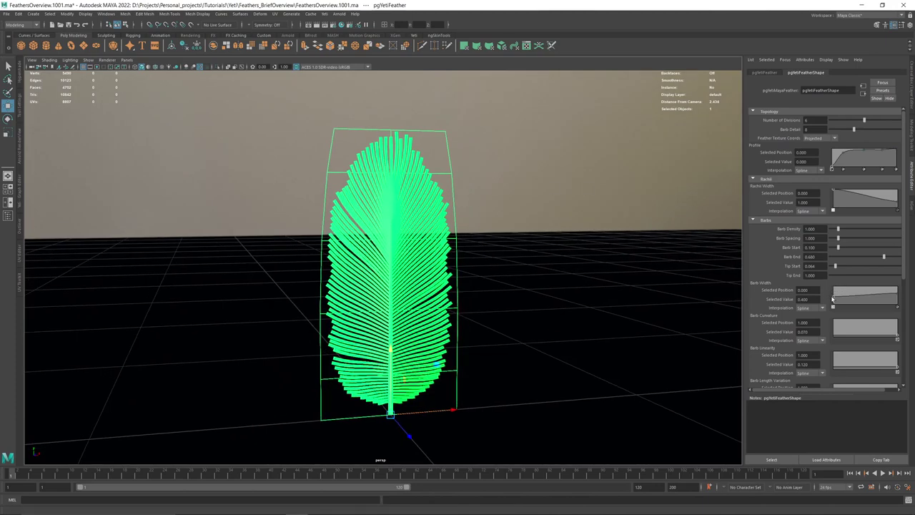
Examine the thinned barbs and the gaps between them from the feather's base to its tip
alt+right_drag(330, 307, 420, 264)
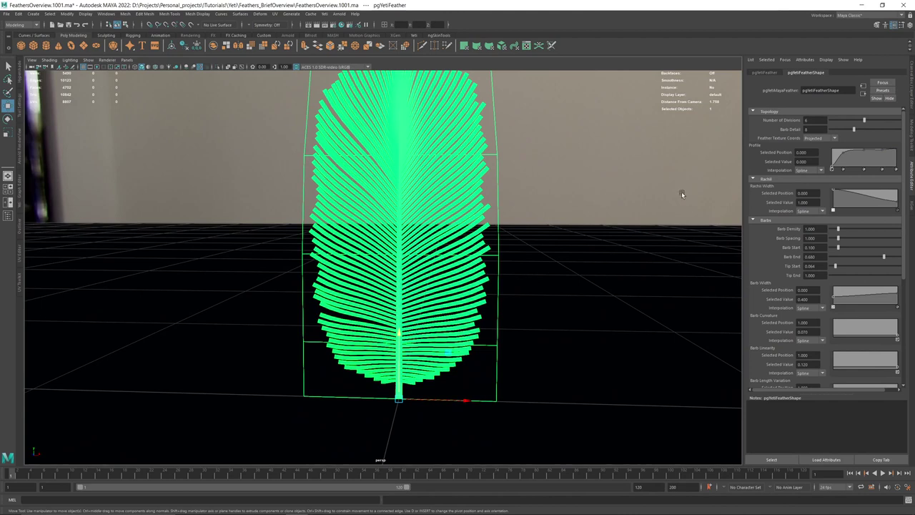
alt+middle_drag(410, 177, 393, 240)
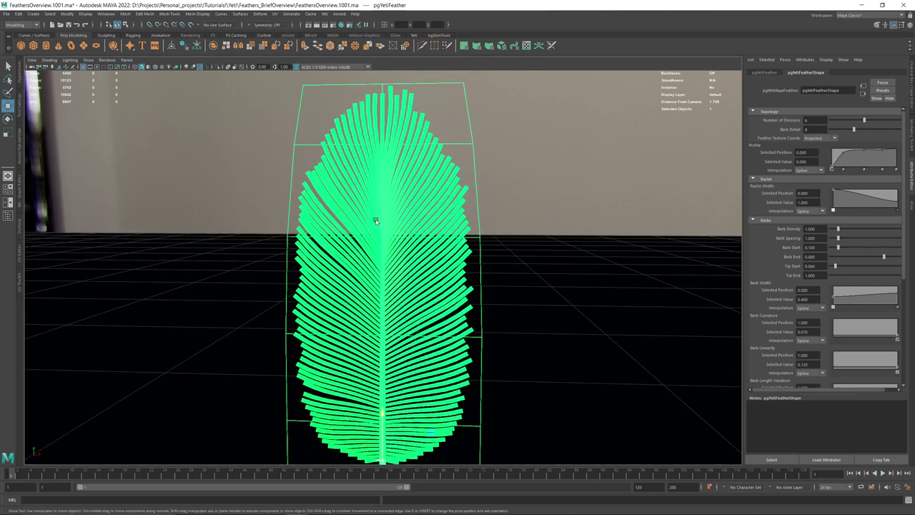
alt+drag(375, 220, 380, 226)
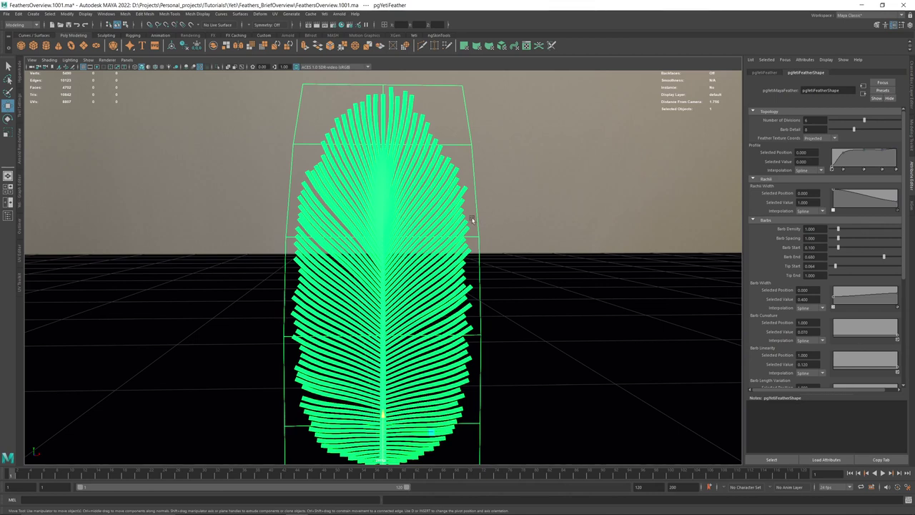
mouse_move(455, 213)
alt+mouse_down()
mouse_move(408, 209)
mouse_move(442, 212)
alt+mouse_up()
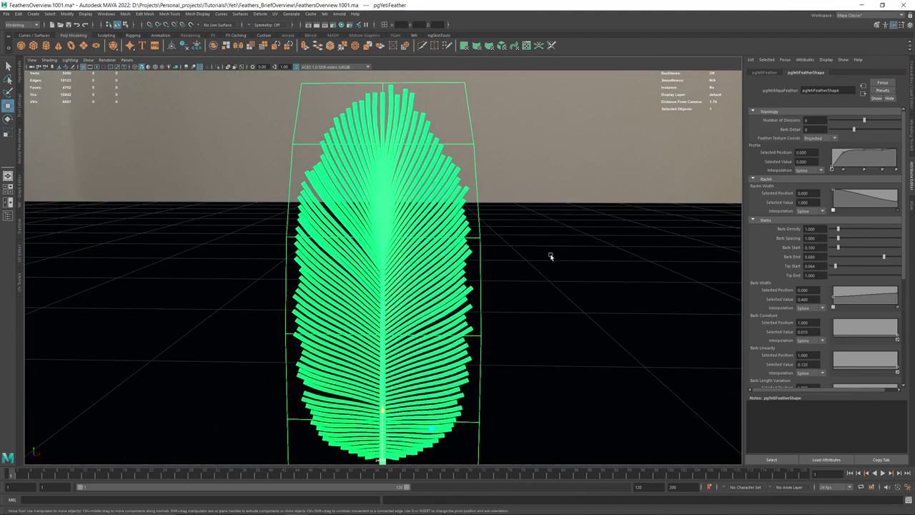
alt+middle_drag(468, 170, 451, 221)
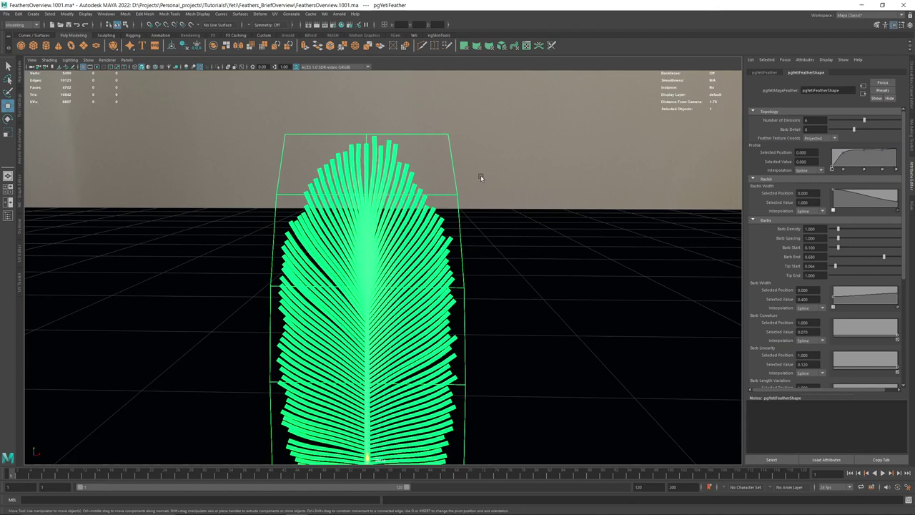
scroll(480, 175, up, 5)
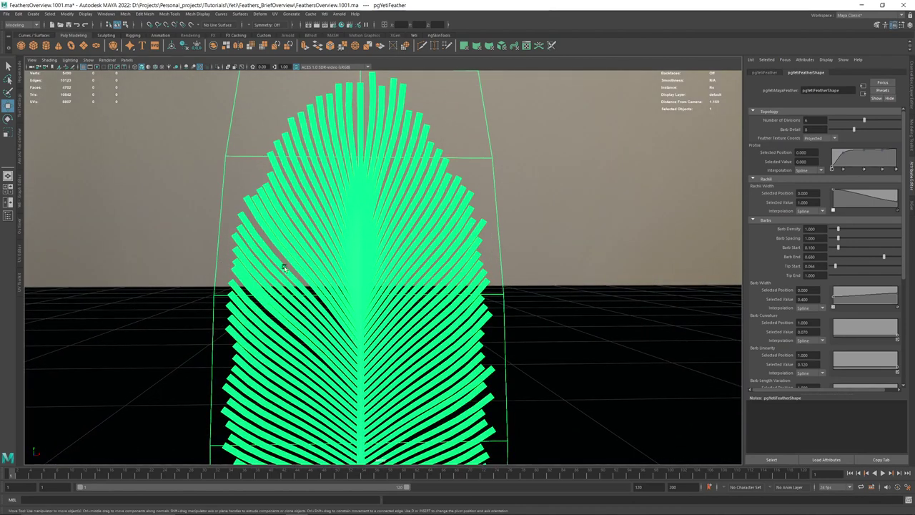
alt+middle_drag(286, 265, 469, 183)
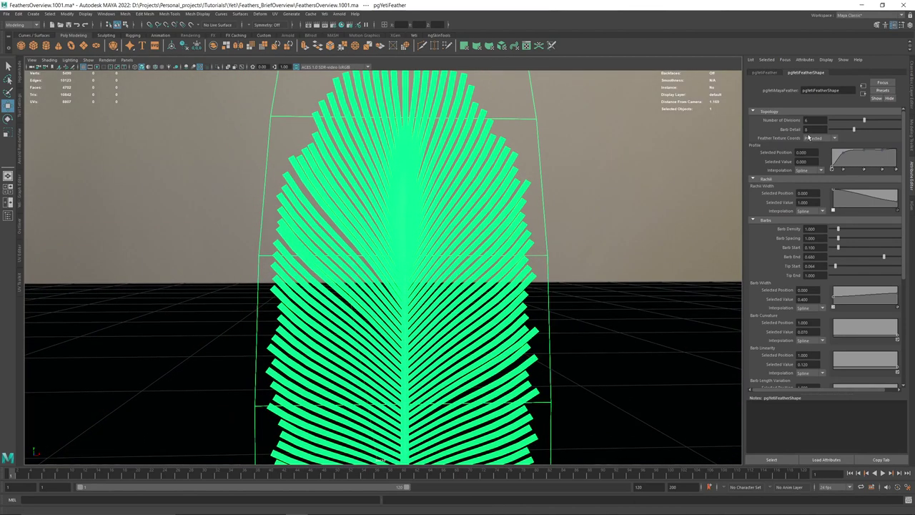
scroll(610, 153, up, 3)
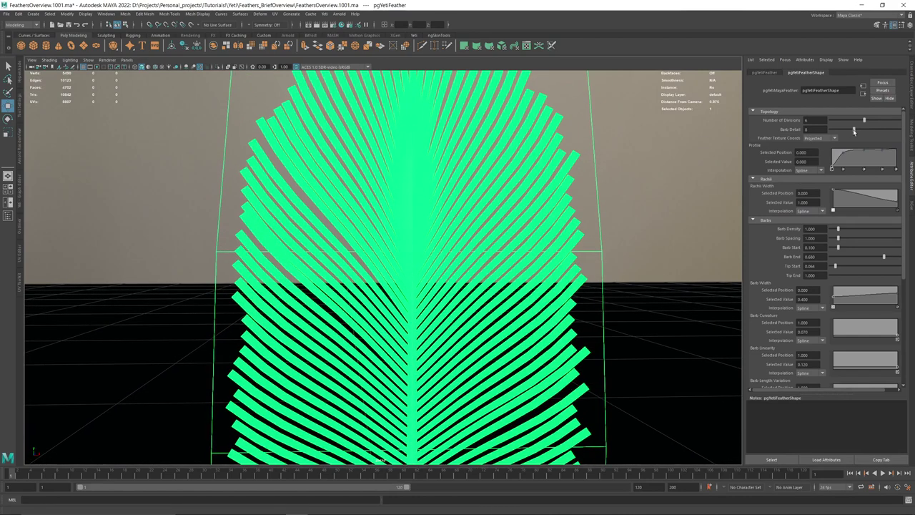
Lower Barb Detail to its minimum and inspect the segments of the barbs close up
drag(853, 130, 822, 132)
alt+middle_drag(316, 226, 378, 269)
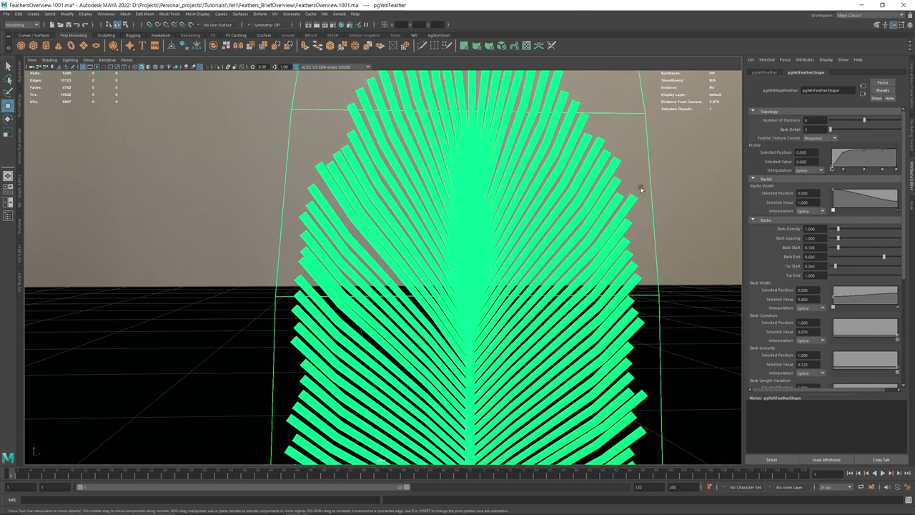
alt+right_drag(335, 265, 491, 306)
alt+right_drag(410, 275, 364, 271)
scroll(363, 271, up, 8)
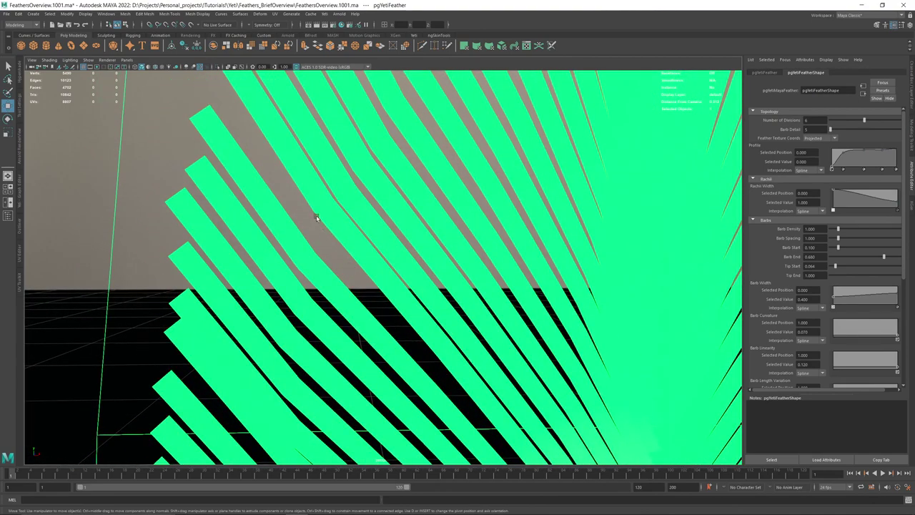
Try Barb Detail at 9 with the whole feather framed, and set it back to 8
drag(831, 129, 861, 129)
scroll(298, 249, down, 8)
key(f)
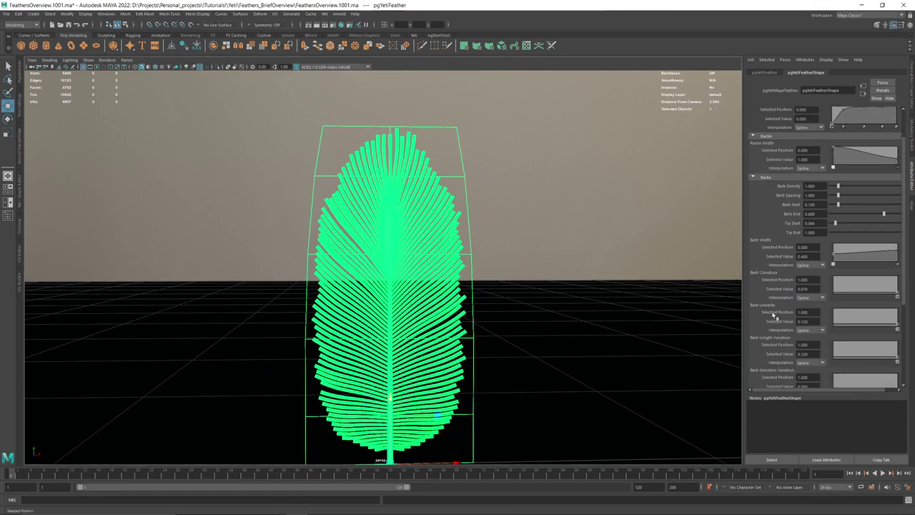
scroll(776, 317, down, 2)
scroll(790, 212, up, 2)
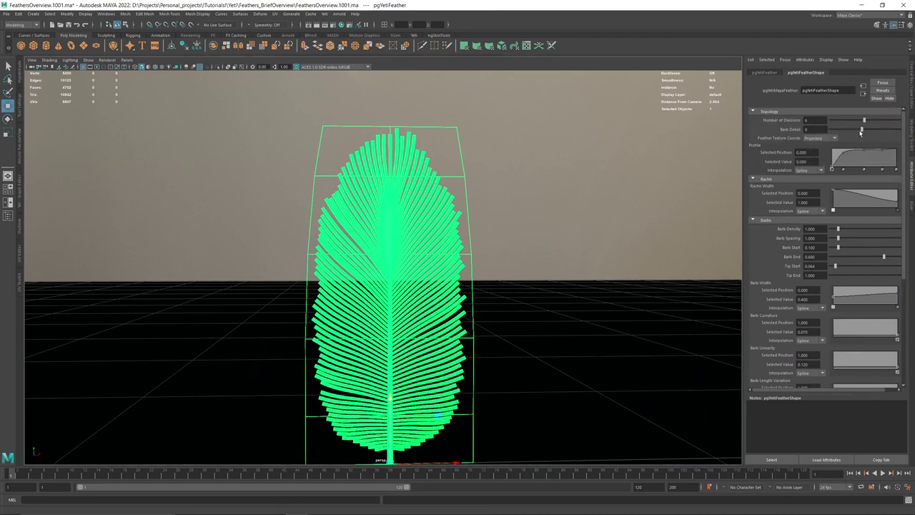
drag(860, 129, 854, 130)
Switch Feather Texture Coords between Parametric and Projected twice, ending on Projected
click(811, 140)
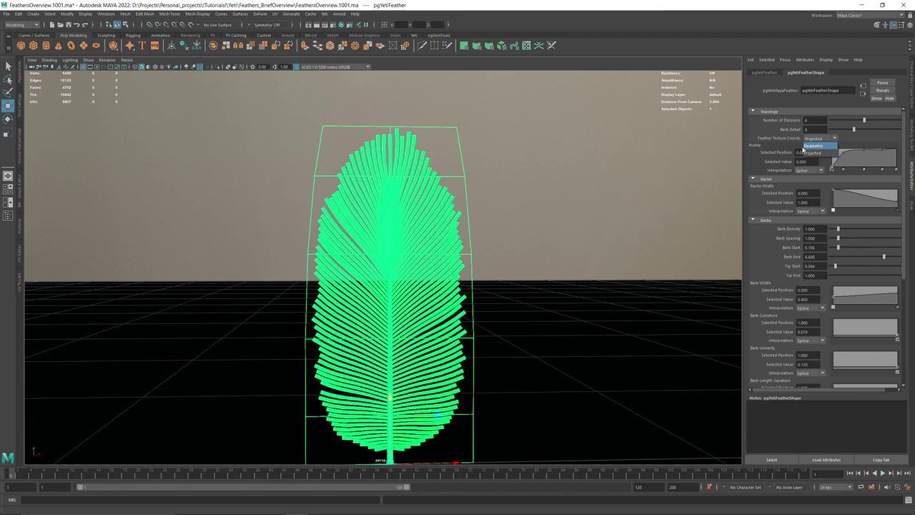
click(811, 146)
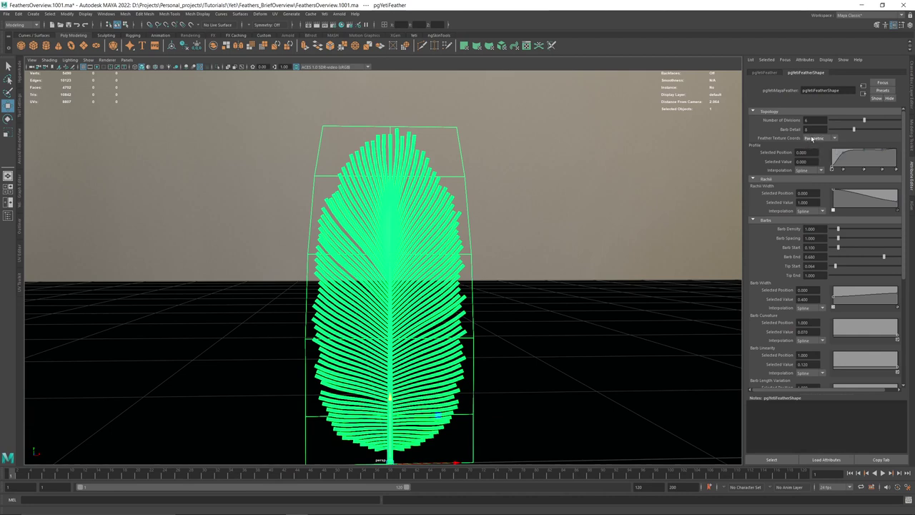
click(812, 139)
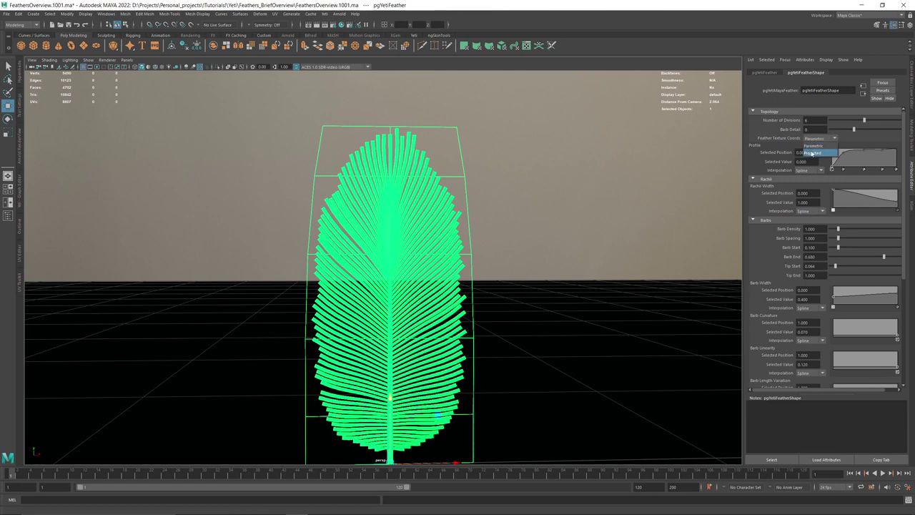
click(812, 152)
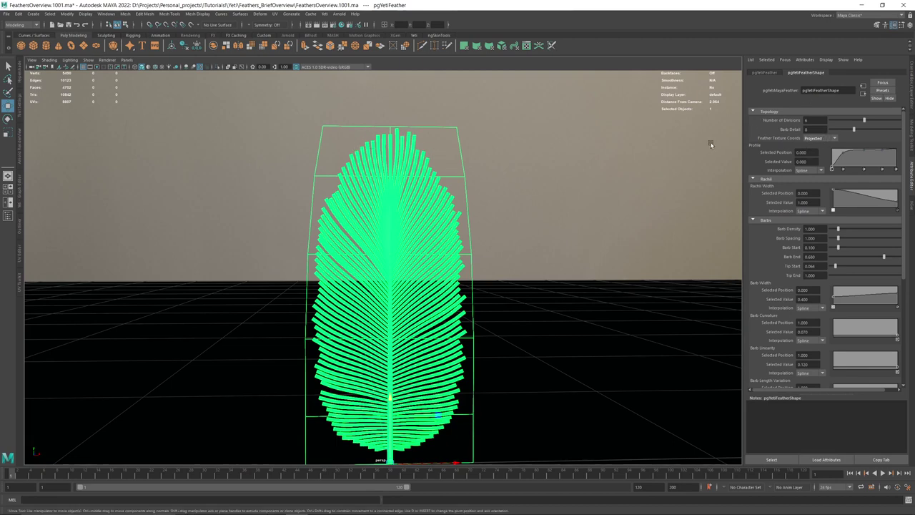
click(810, 138)
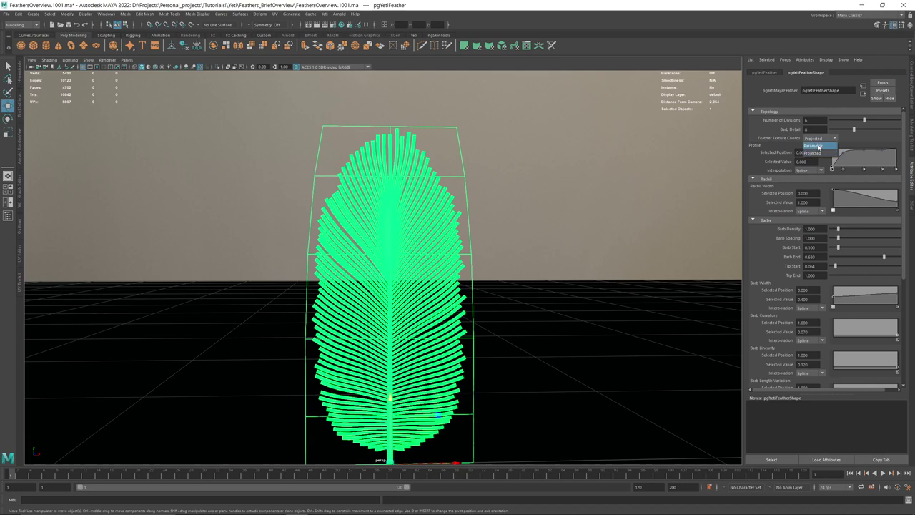
click(818, 147)
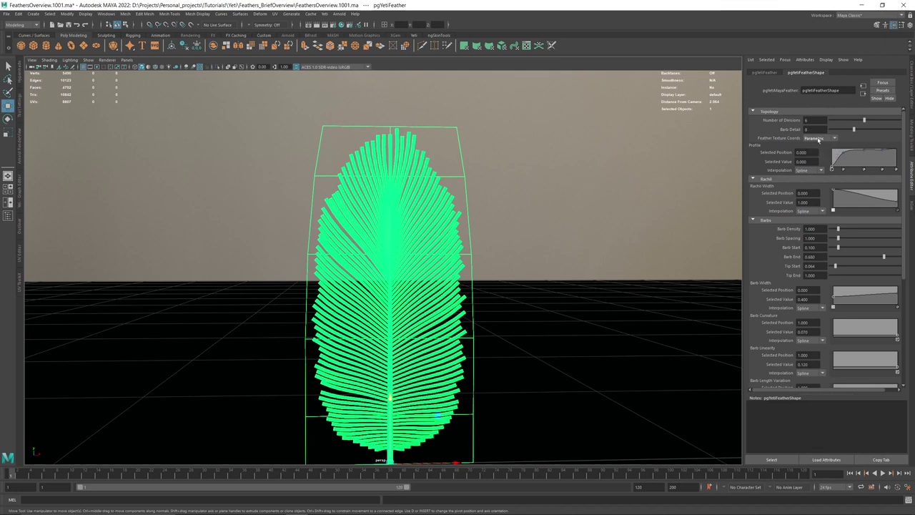
click(819, 139)
click(815, 146)
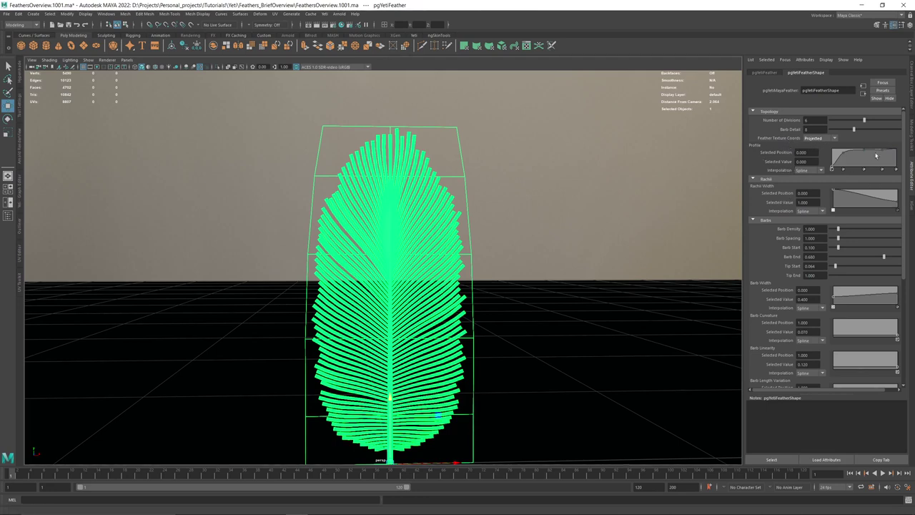
Nudge the Profile curve's point near the tip to position 0.811 and raise Barb Density to 5.455
mouse_move(883, 152)
mouse_down()
mouse_move(882, 161)
mouse_move(884, 151)
mouse_up()
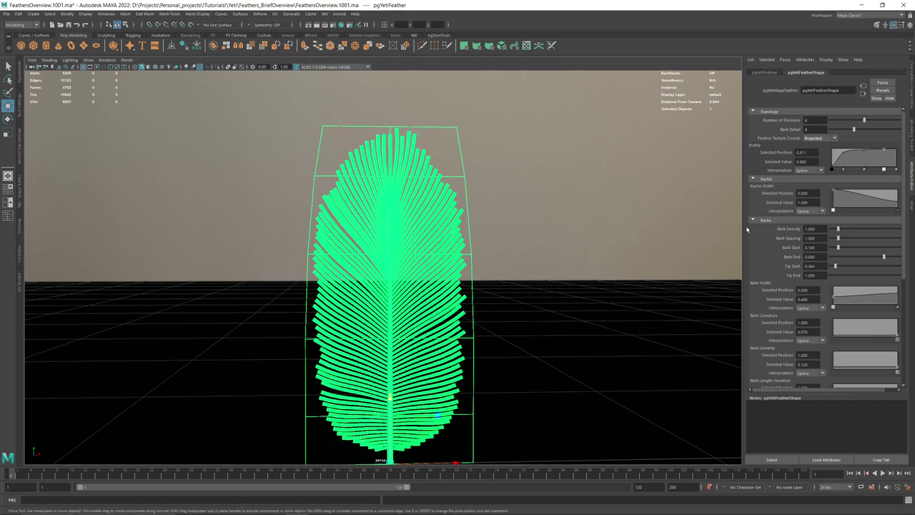
drag(838, 229, 873, 234)
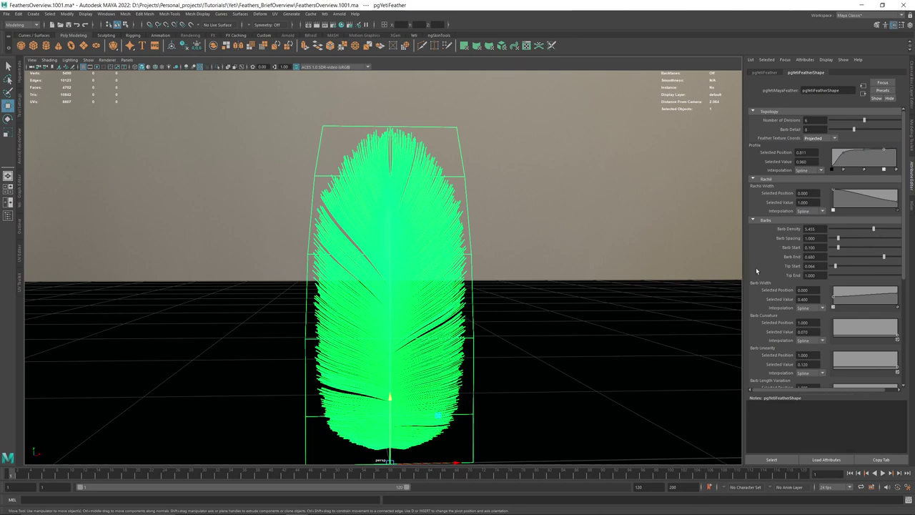
Raise the Barb Curvature curve's value at position 1.000 to 0.760
scroll(772, 267, down, 2)
scroll(772, 268, down, 1)
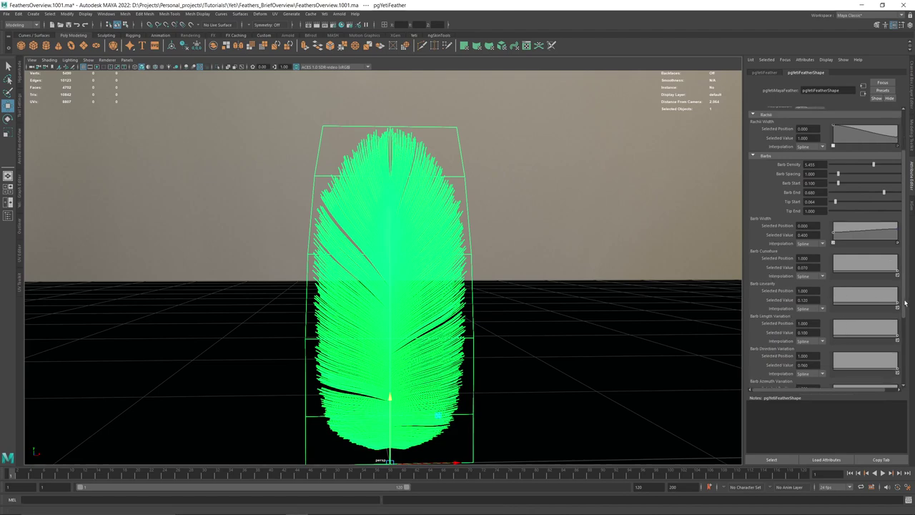
alt+drag(511, 266, 500, 293)
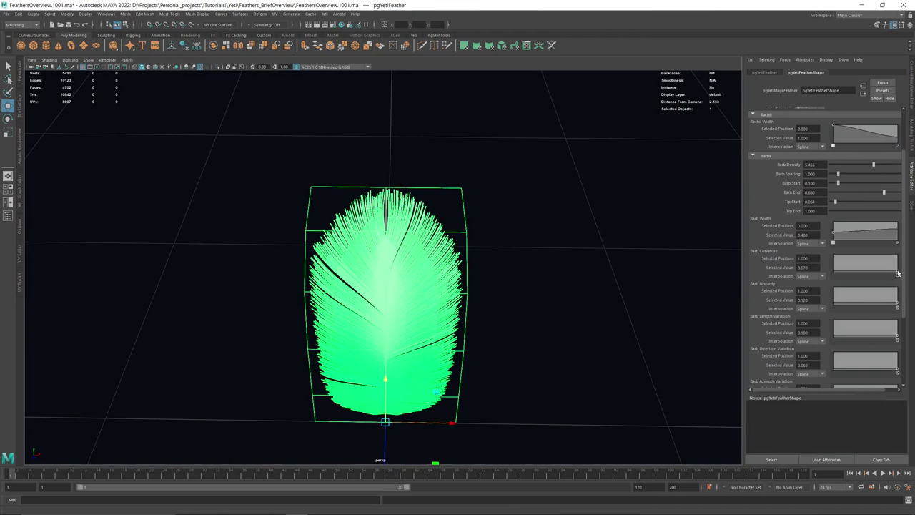
drag(897, 271, 897, 258)
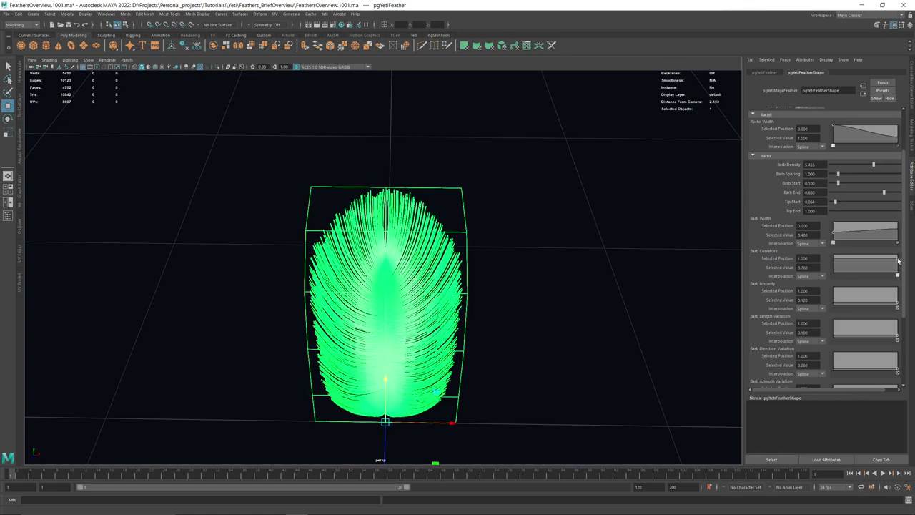
Isolate the feather on a plain grey viewport background and inspect the barbs' bend from the feather's end
alt+drag(563, 278, 451, 157)
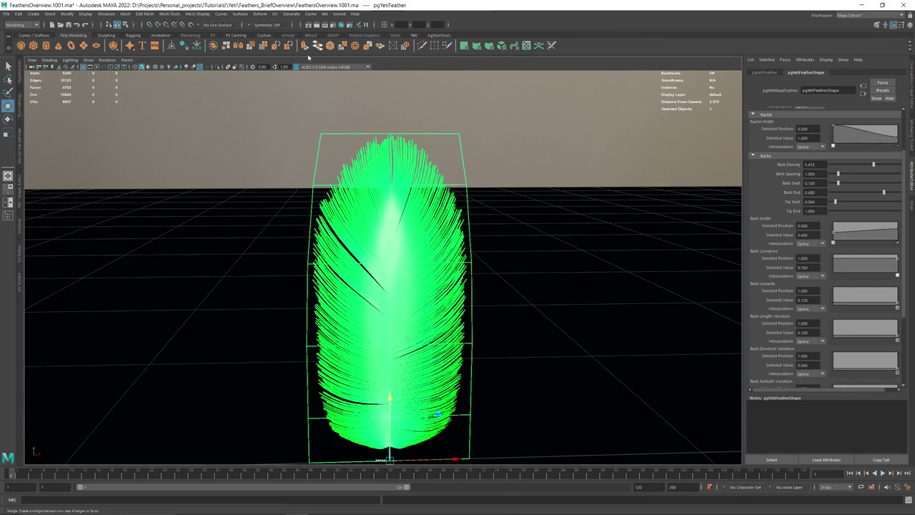
key(alt+b)
alt+drag(408, 214, 490, 226)
key(w)
alt+middle_drag(490, 226, 465, 218)
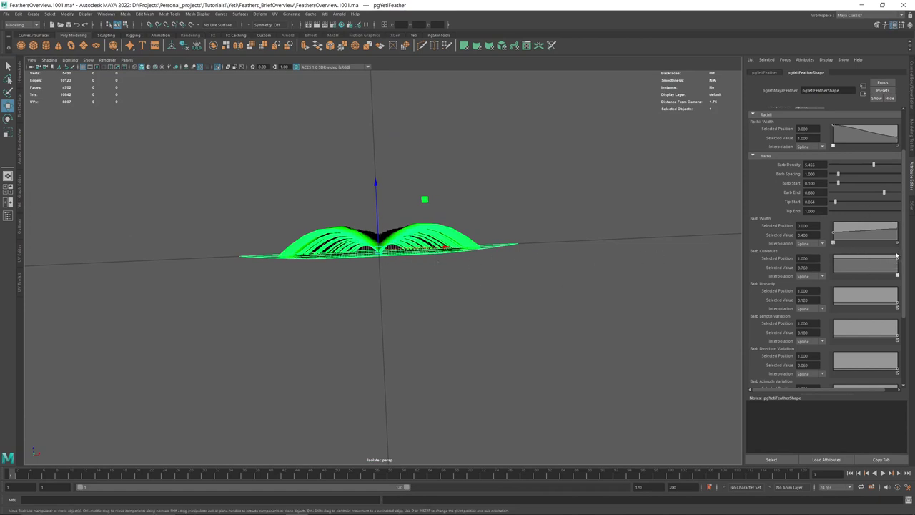
Set the Barb Curvature value at position 1.000 to 0.320 and check the barbs' bend from several angles
drag(898, 260, 905, 268)
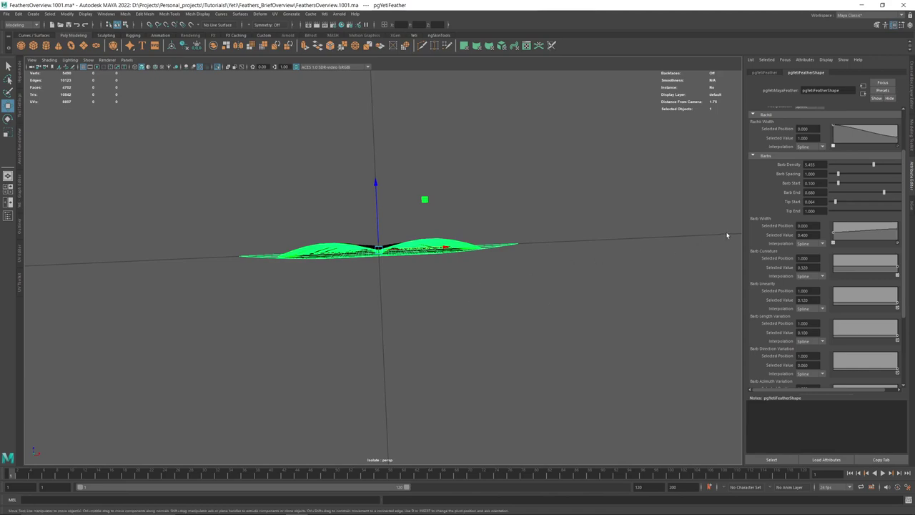
alt+drag(618, 271, 429, 289)
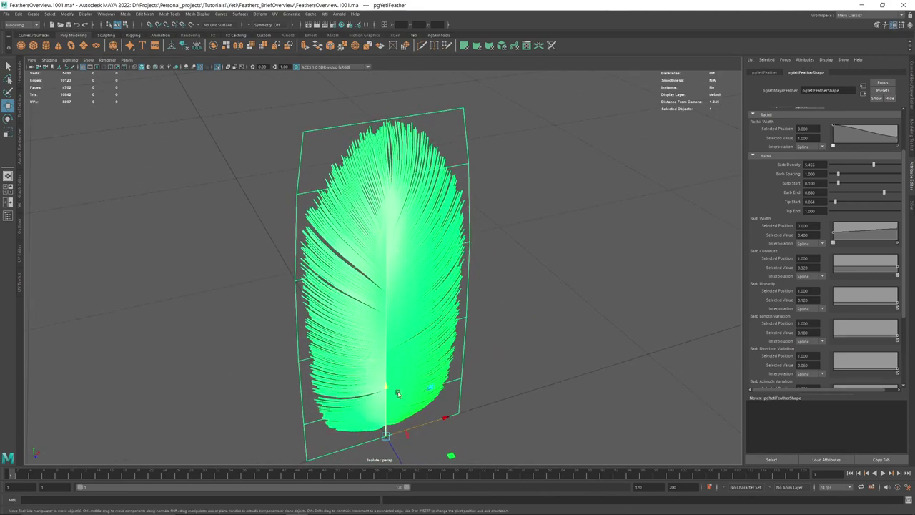
alt+drag(421, 380, 388, 301)
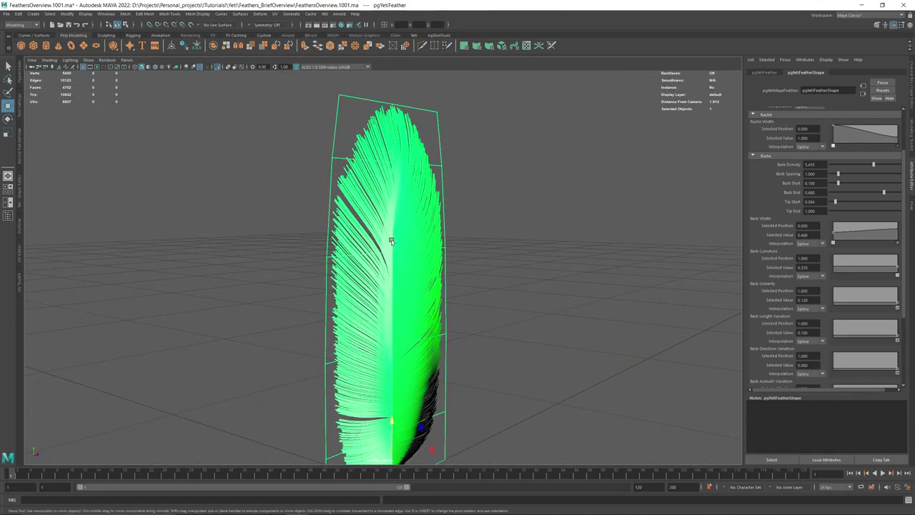
alt+drag(398, 378, 365, 290)
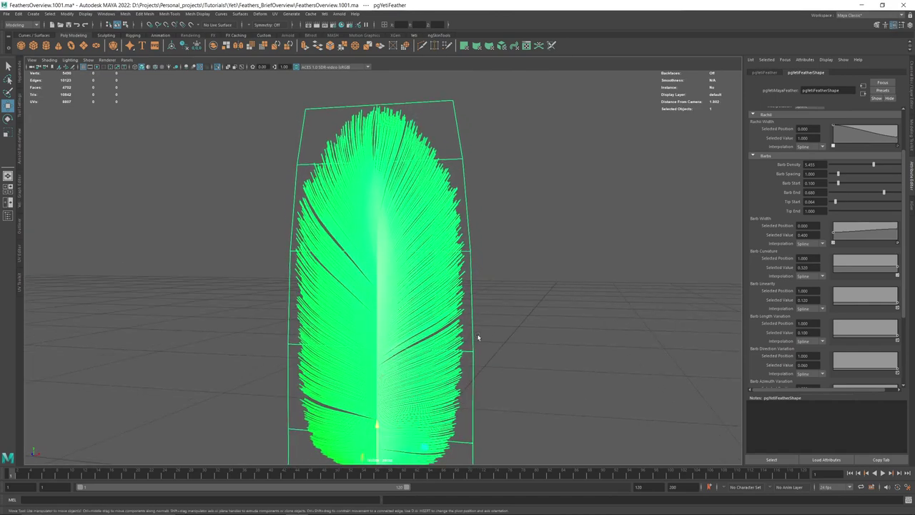
alt+drag(382, 326, 369, 317)
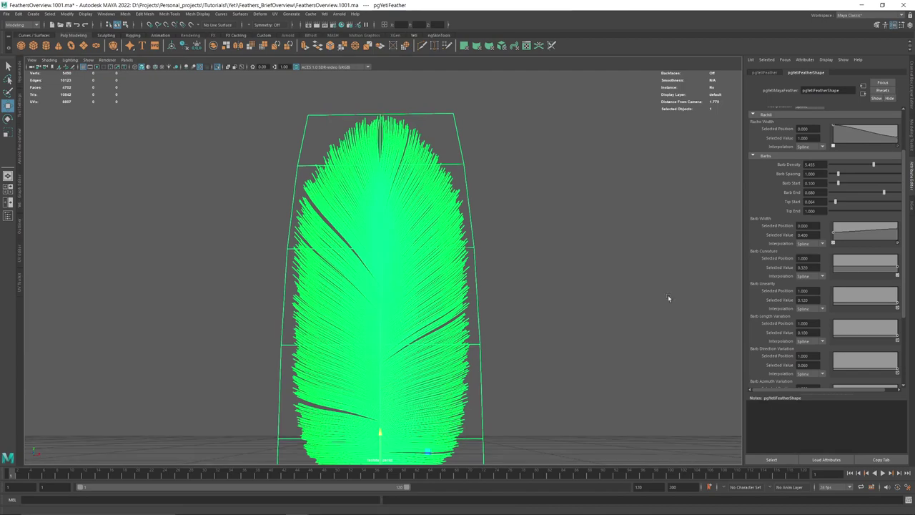
Try a Barb Curvature value of 1.000 at position 1.000, inspect the bend from the feather's end, and settle on 0.120
alt+drag(364, 284, 385, 239)
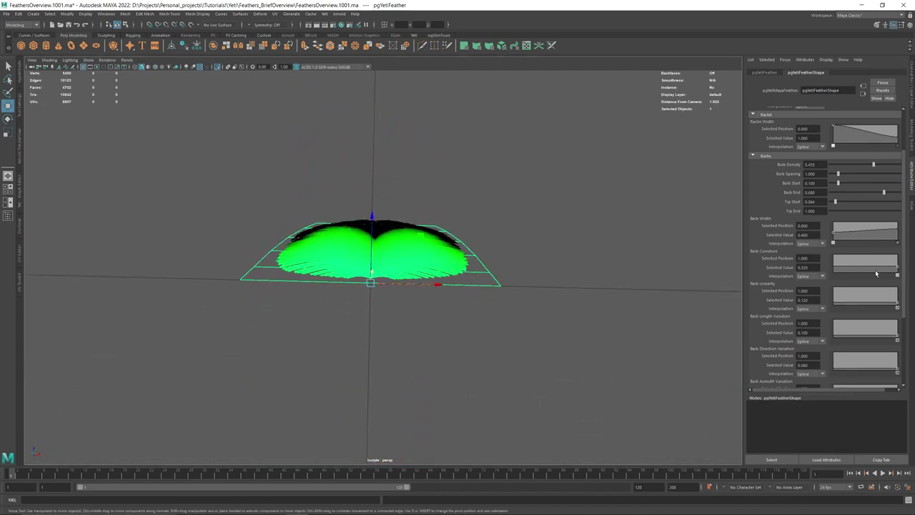
alt+drag(404, 291, 550, 258)
drag(898, 268, 898, 255)
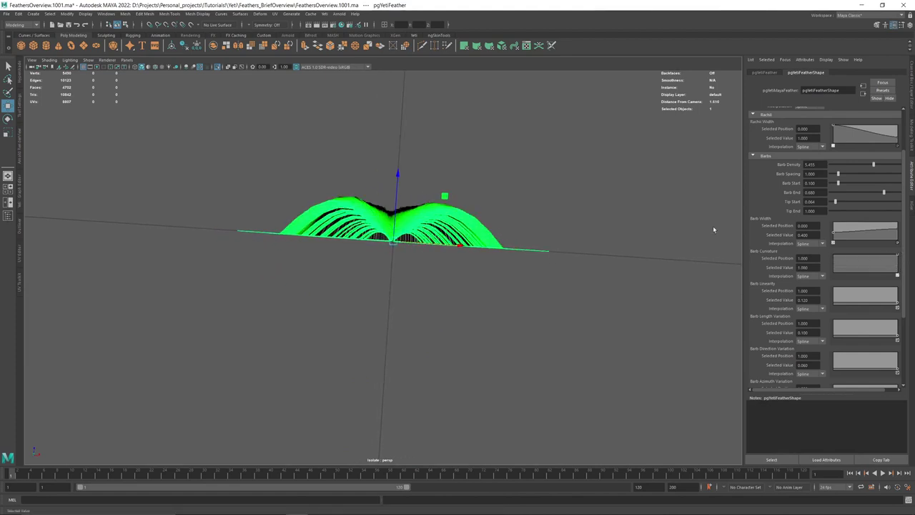
alt+drag(395, 228, 410, 243)
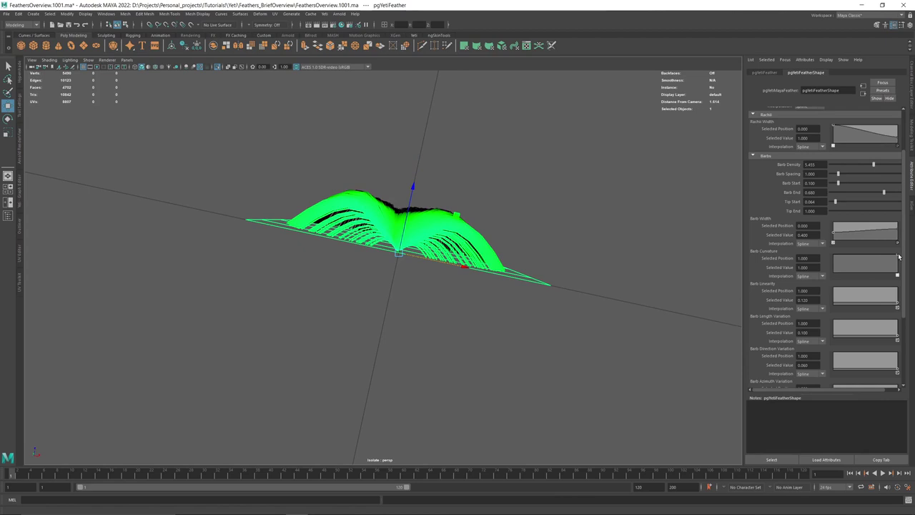
drag(898, 255, 904, 273)
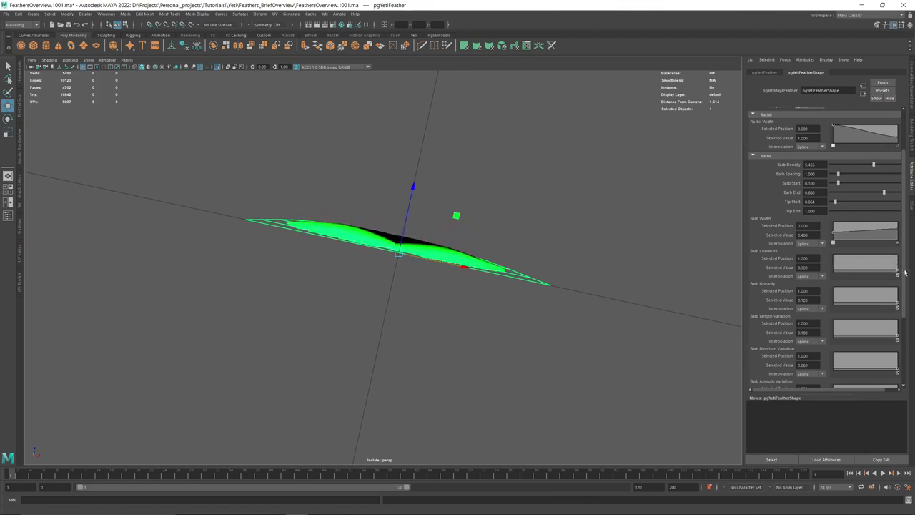
mouse_move(418, 271)
alt+mouse_down()
mouse_move(428, 292)
mouse_move(408, 304)
mouse_move(418, 289)
alt+mouse_up()
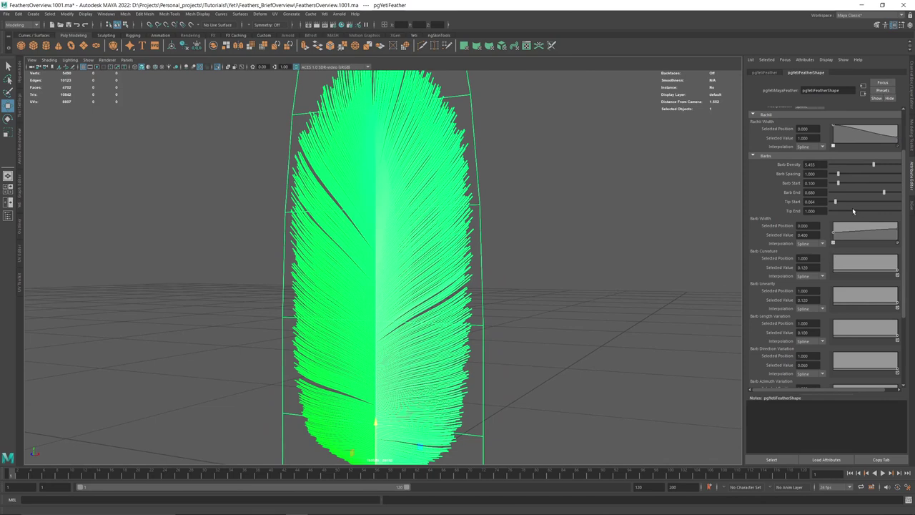
Try a falling Barb Curvature curve, with value 1.000 at position 0.000 and value 0.000 at position 1.000
scroll(784, 281, down, 1)
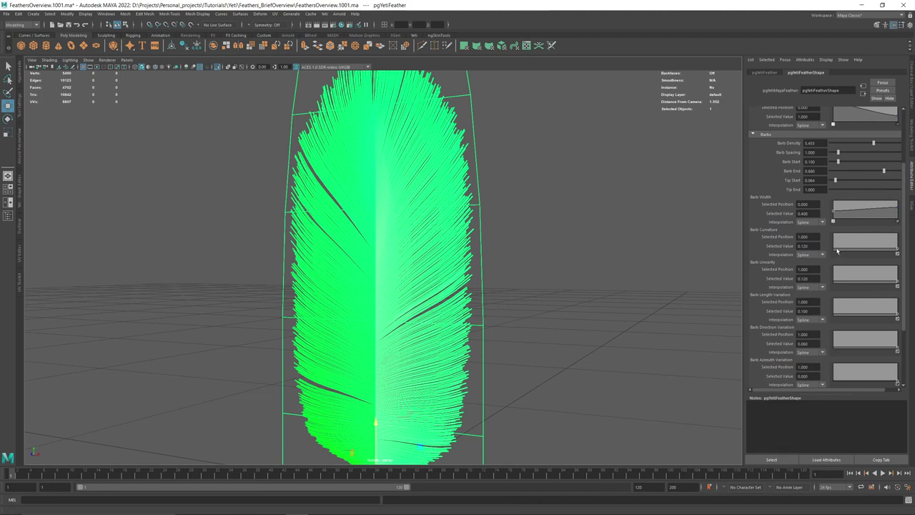
drag(834, 249, 828, 230)
alt+drag(355, 263, 433, 303)
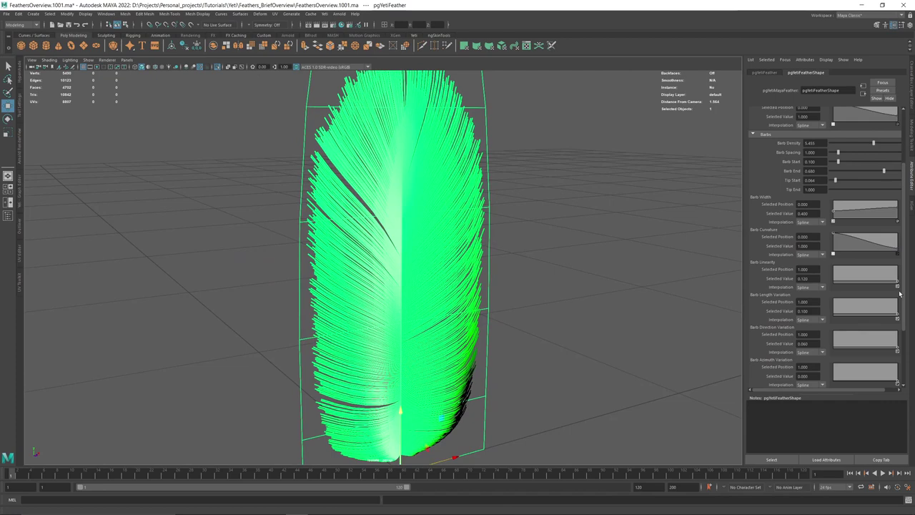
click(893, 250)
mouse_move(516, 170)
alt+mouse_down()
mouse_move(568, 189)
mouse_move(502, 166)
alt+mouse_up()
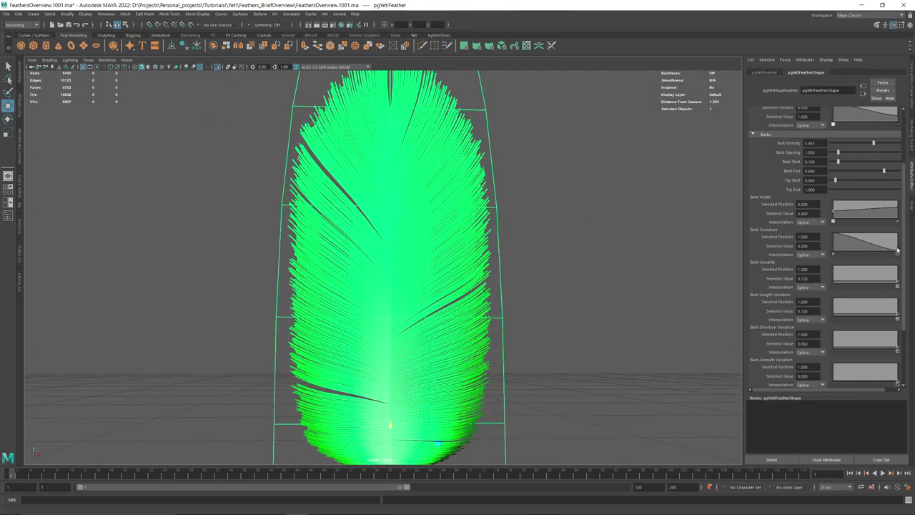
Remove the Barb Curvature point at position 0.000, set the value at position 1.000 to 0.120, and check the bend end-on
click(834, 254)
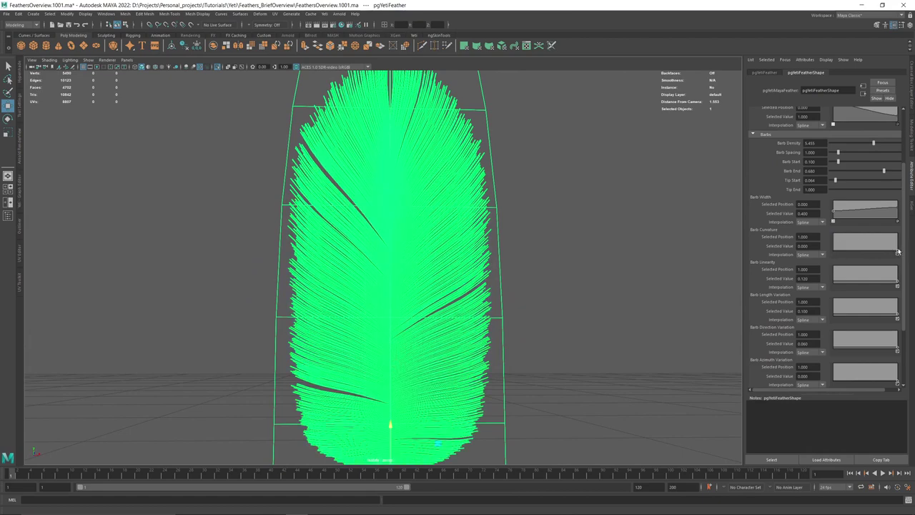
drag(897, 253, 899, 250)
alt+drag(422, 343, 419, 218)
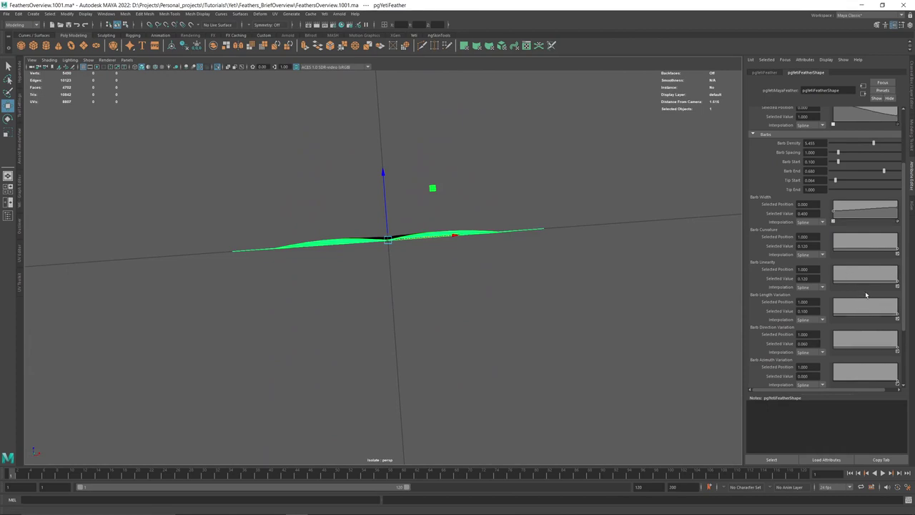
Raise the Barb Length Variation value at position 1.000 to 1.000 while viewing the barbs near the feather's base up close
scroll(781, 316, down, 1)
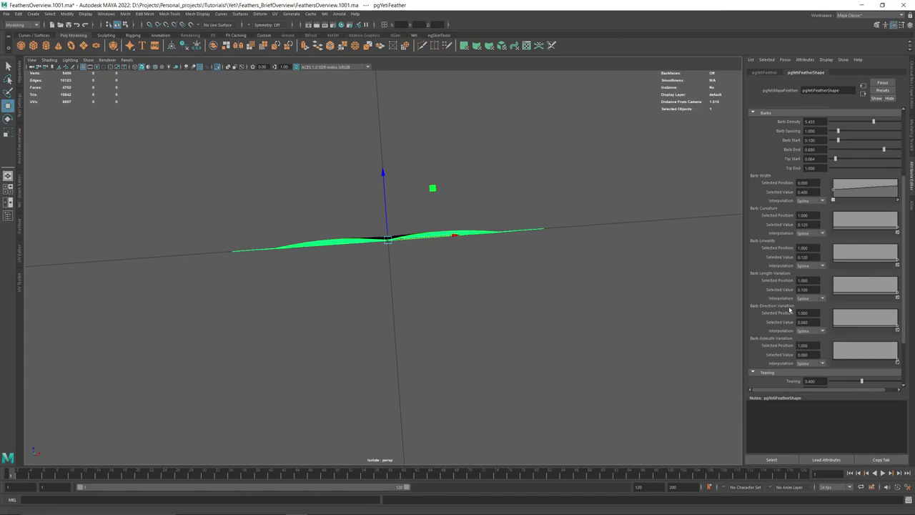
scroll(790, 309, down, 1)
alt+drag(642, 200, 644, 246)
alt+middle_drag(511, 287, 533, 234)
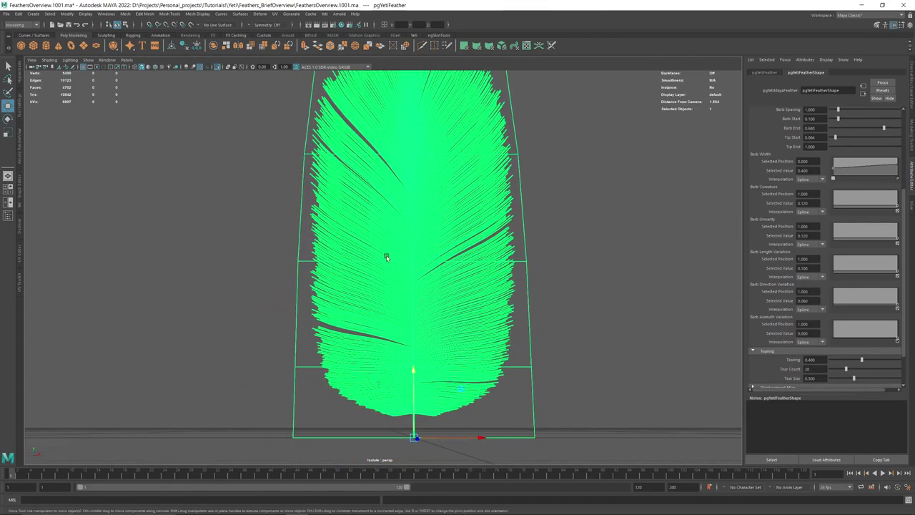
alt+middle_drag(386, 253, 418, 228)
alt+right_drag(419, 229, 636, 301)
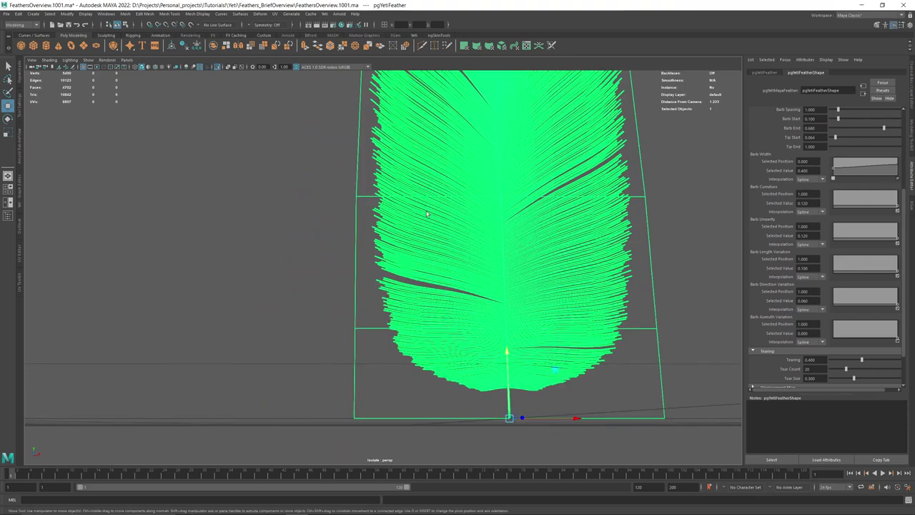
alt+drag(430, 243, 506, 266)
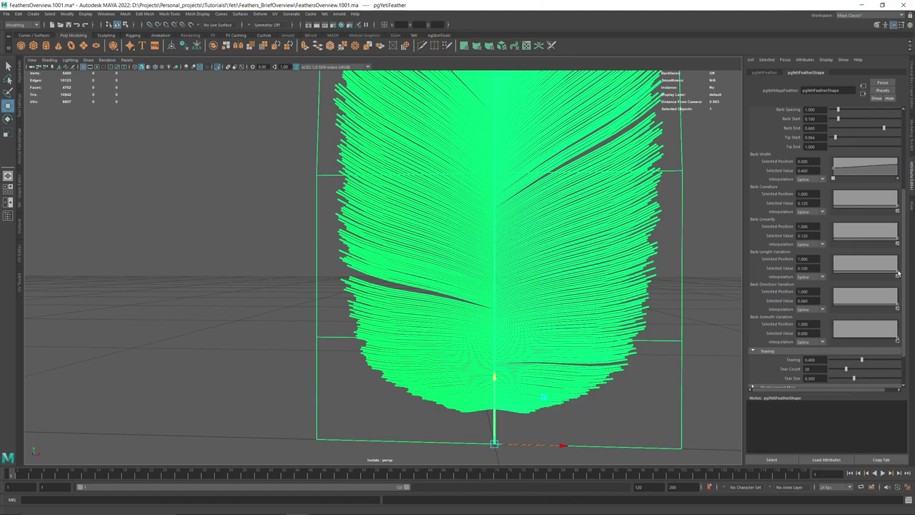
drag(897, 271, 911, 248)
mouse_move(500, 306)
alt+mouse_down()
mouse_move(543, 300)
mouse_move(496, 303)
alt+mouse_up()
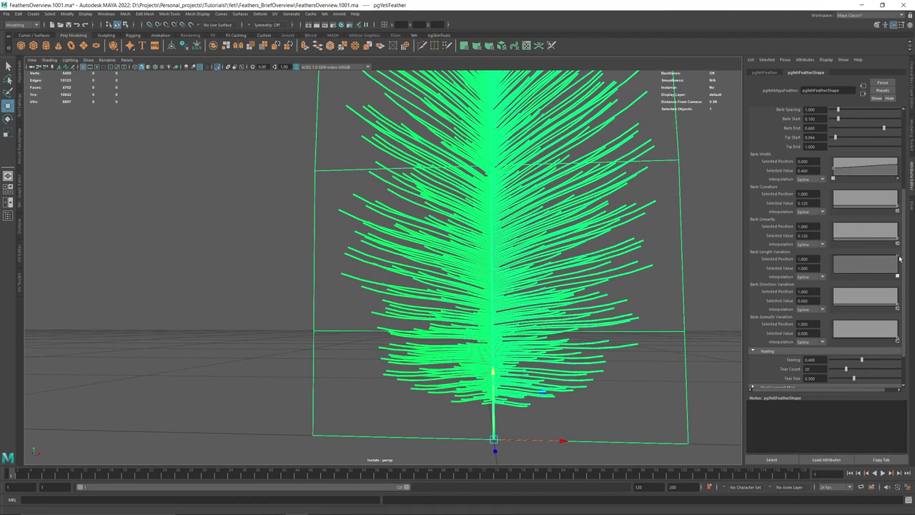
Compare Barb Length Variation values of 0.000 and 0.160 at position 1.000, checking the feather's outer edge
drag(897, 259, 898, 275)
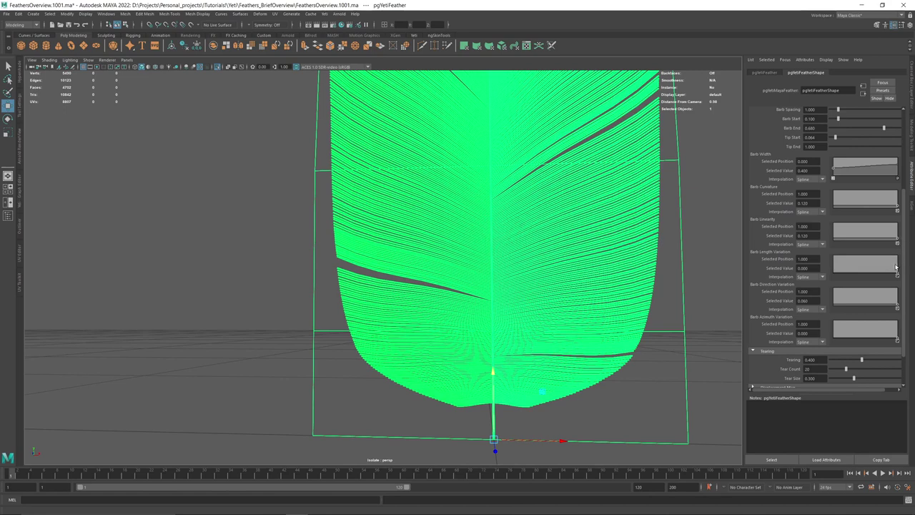
drag(898, 275, 900, 271)
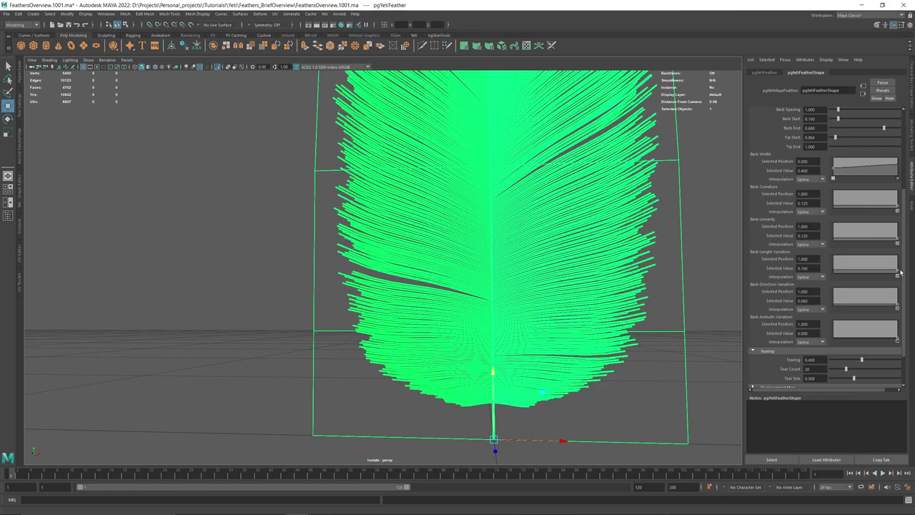
alt+drag(664, 265, 435, 262)
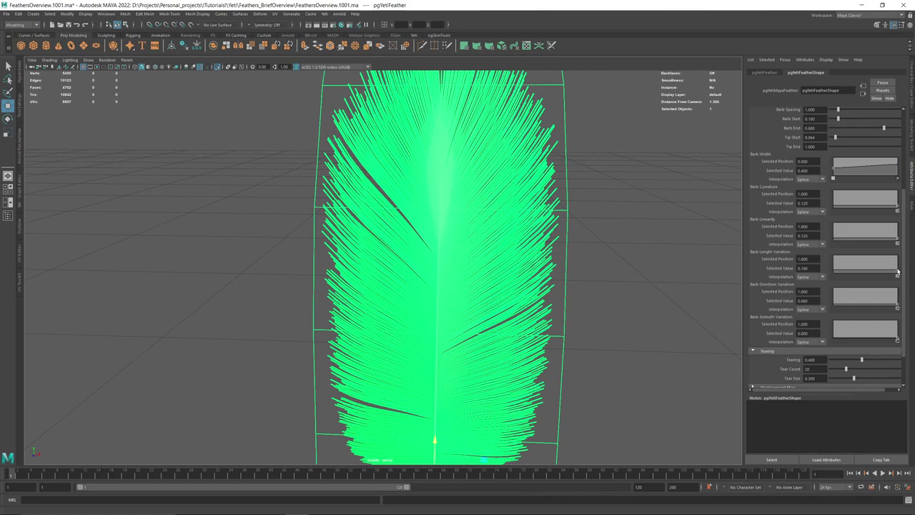
Lower the Barb Length Variation value at position 1.000 to 0.020 and inspect the feather's outline down to its base
drag(898, 272, 905, 274)
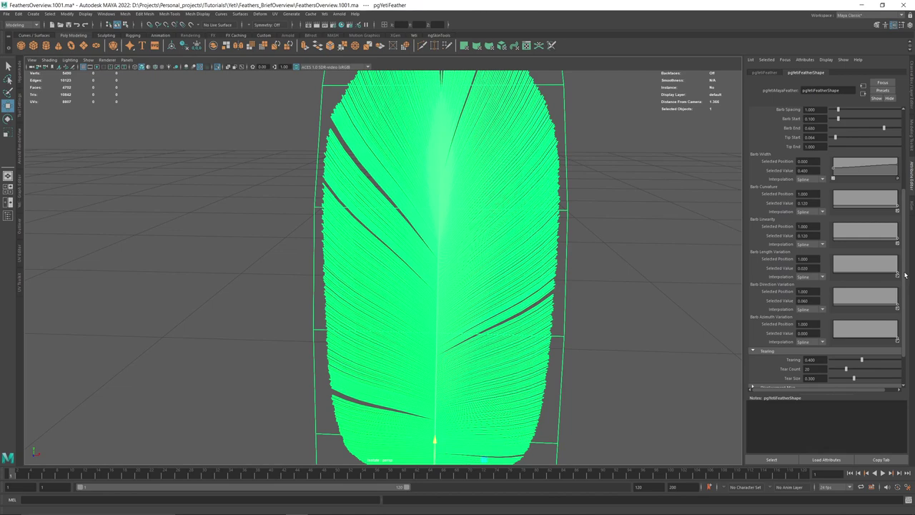
alt+drag(457, 346, 498, 338)
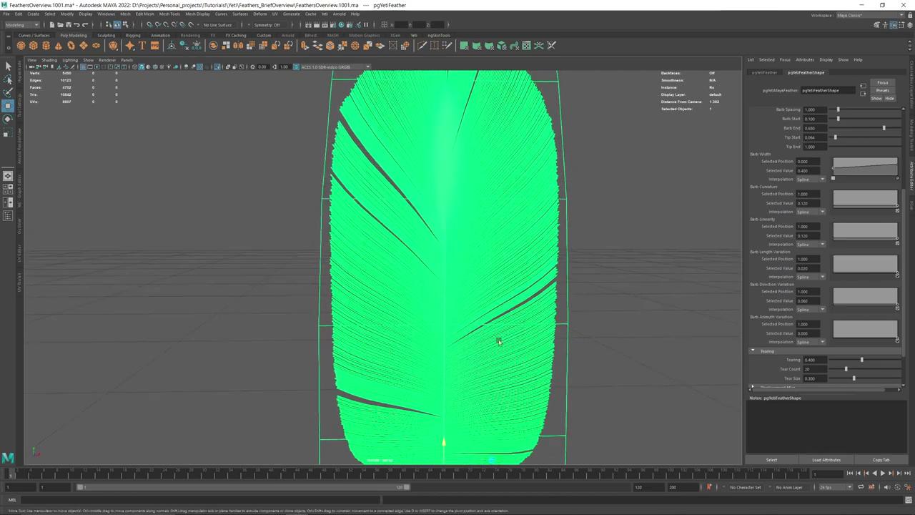
alt+right_drag(499, 339, 441, 330)
alt+middle_drag(455, 339, 439, 282)
alt+drag(438, 283, 438, 278)
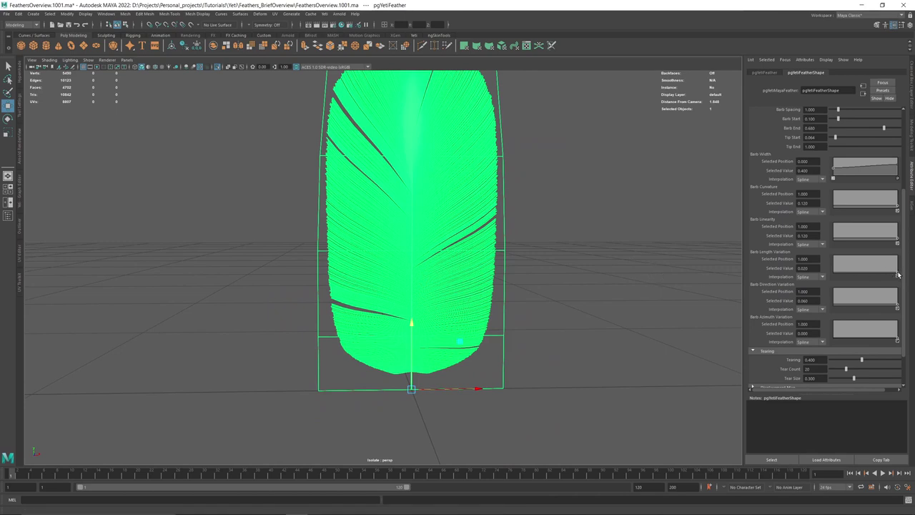
Test Barb Length Variation at 1.000 from several angles and settle on a value of 0.060
drag(897, 274, 899, 254)
alt+drag(472, 315, 304, 294)
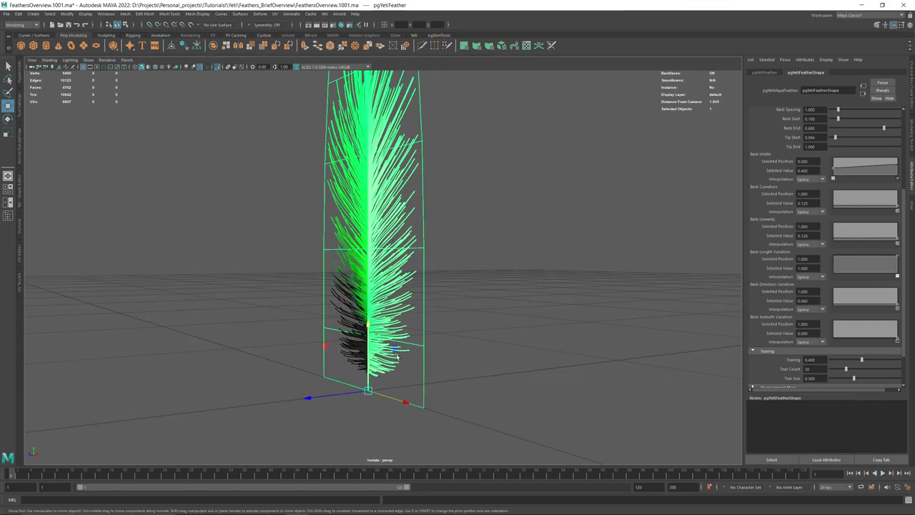
alt+drag(376, 277, 336, 268)
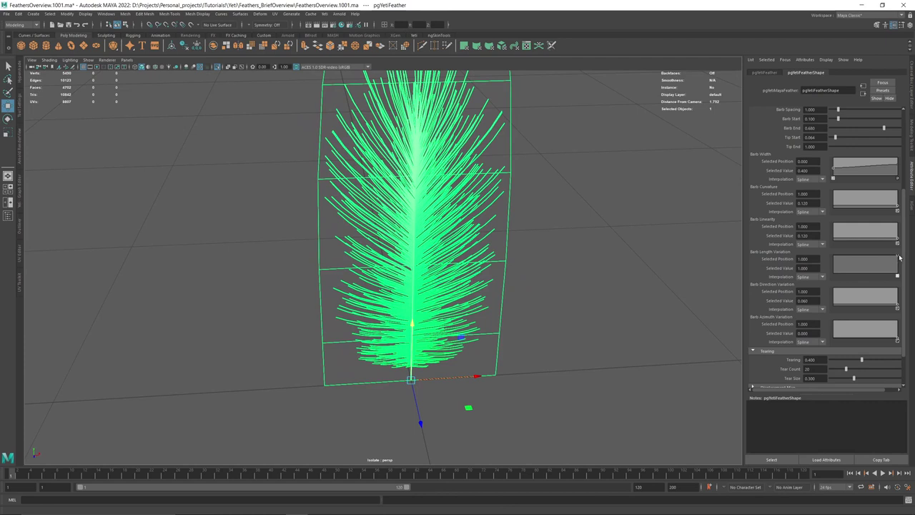
drag(896, 258, 905, 273)
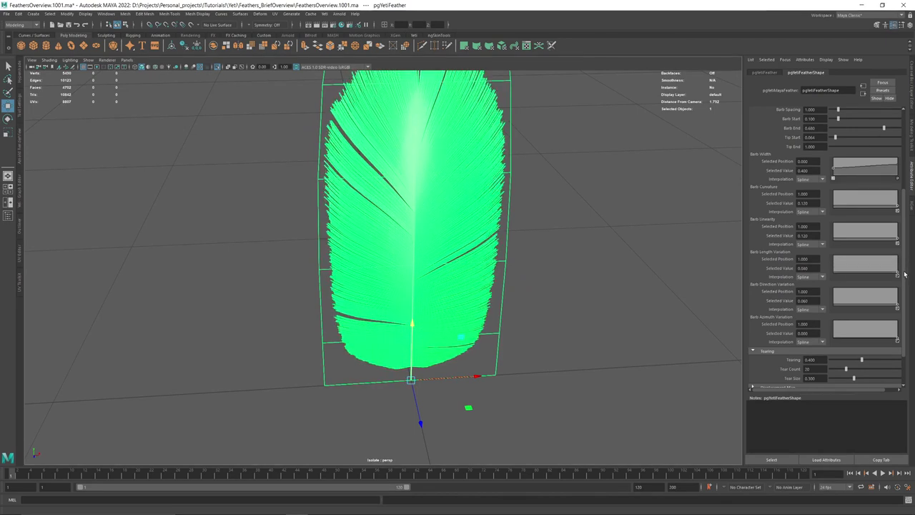
Raise the feather's Tearing to 1.000 with the whole feather framed from the front
scroll(779, 301, down, 2)
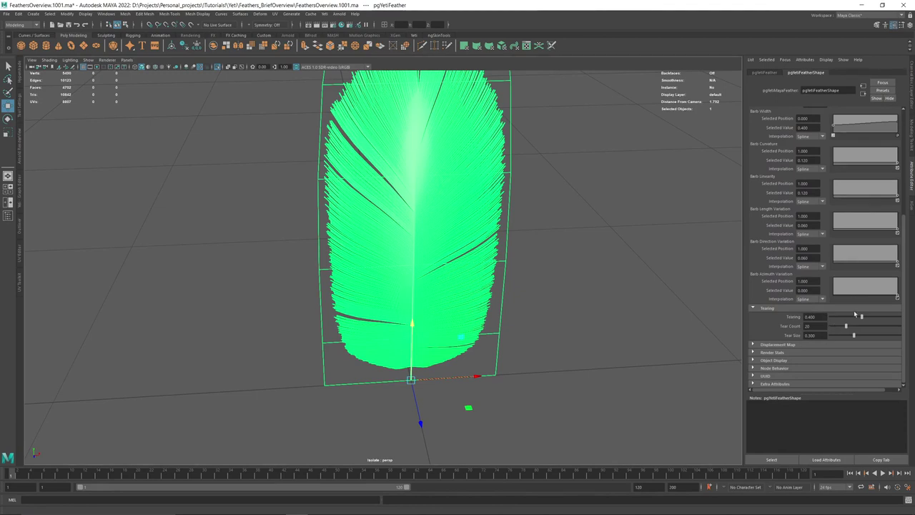
alt+drag(556, 293, 536, 240)
alt+middle_drag(488, 252, 486, 304)
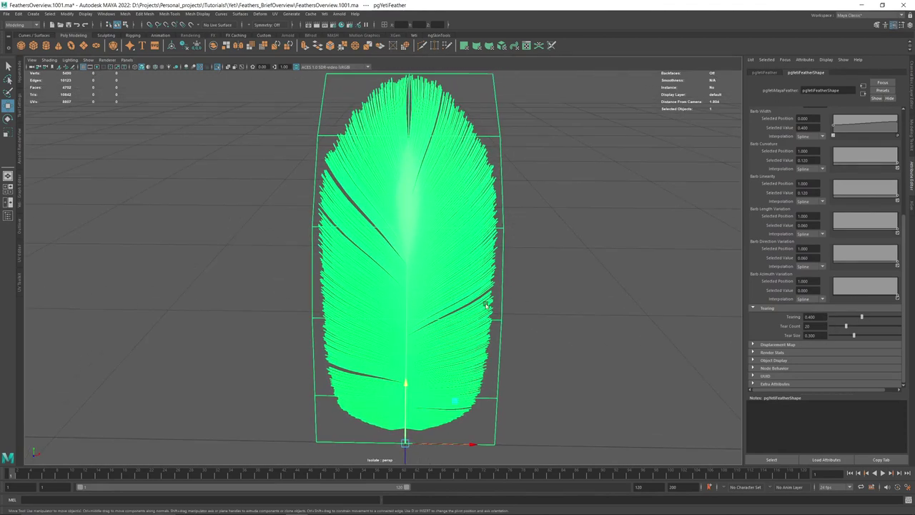
alt+drag(486, 304, 486, 283)
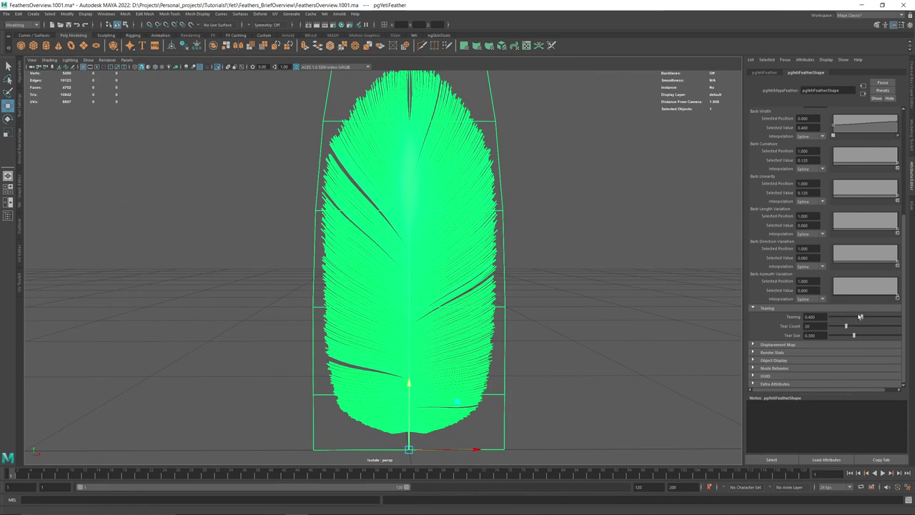
drag(861, 316, 908, 317)
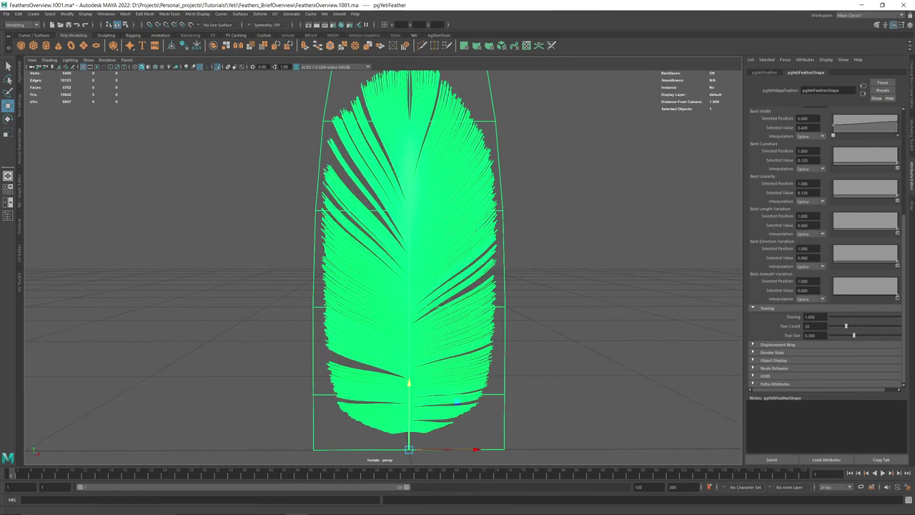
Adjust the Tear Count and Tear Size and set Tearing to 0.914
drag(846, 326, 843, 337)
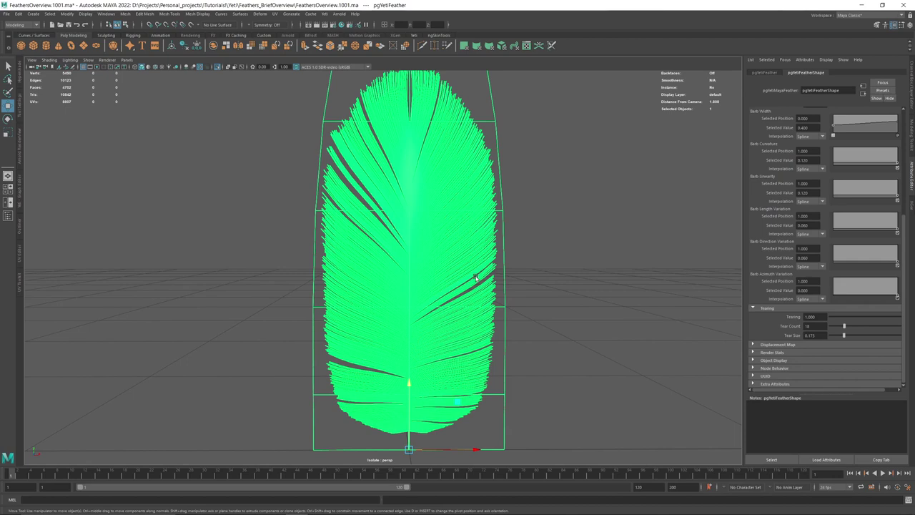
drag(852, 318, 902, 316)
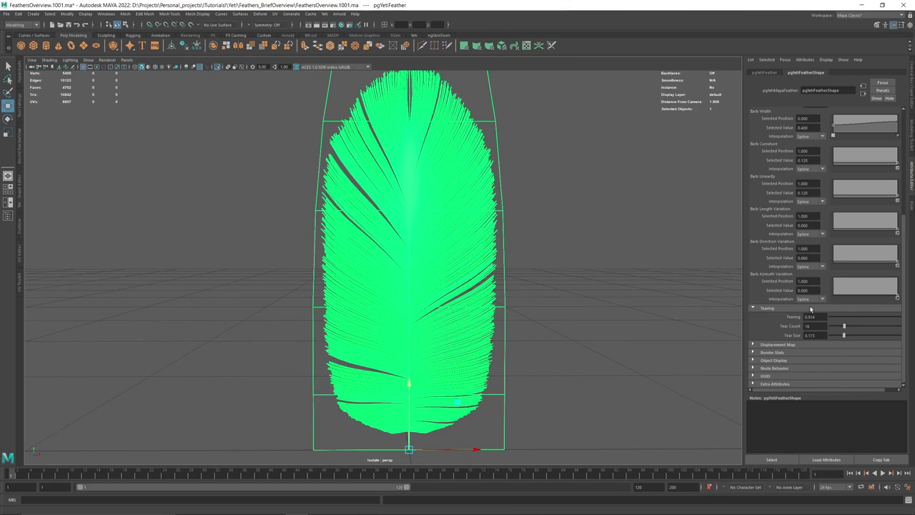
drag(845, 336, 841, 326)
Try a different Barb Spacing for the feather and reset it to 1.000
scroll(775, 243, up, 1)
scroll(770, 233, up, 2)
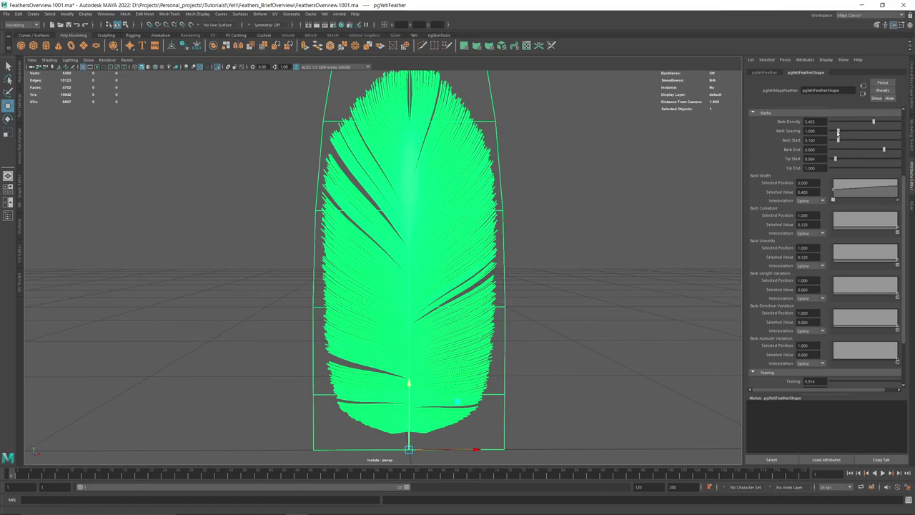
drag(839, 133, 782, 135)
text(1)
key(Return)
Set the Barb Width value at position 1.000 to 0.500, Barb Start to 0.109 and Tip Start to 0.209
drag(831, 190, 832, 187)
double_click(803, 191)
text(5)
key(Return)
drag(837, 140, 847, 161)
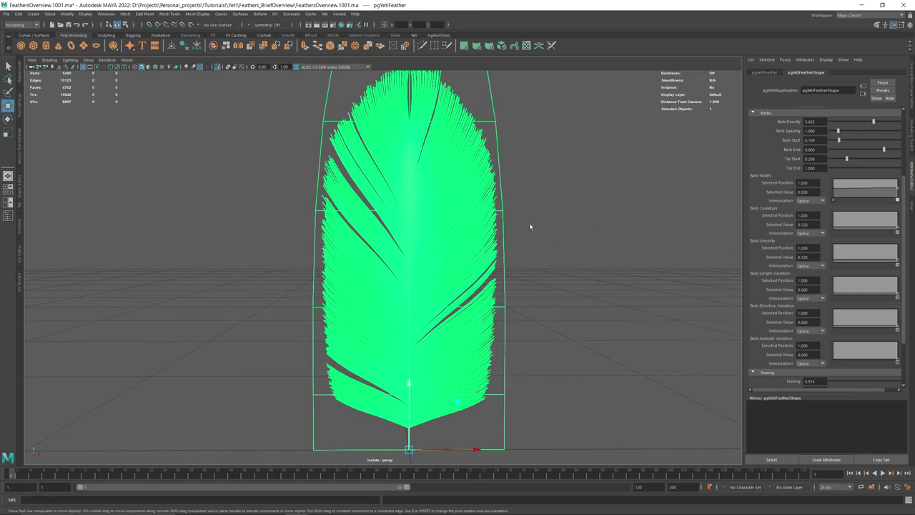
End the feather's isolation to bring back the full scene and open the Outliner
alt+right_drag(644, 210, 491, 207)
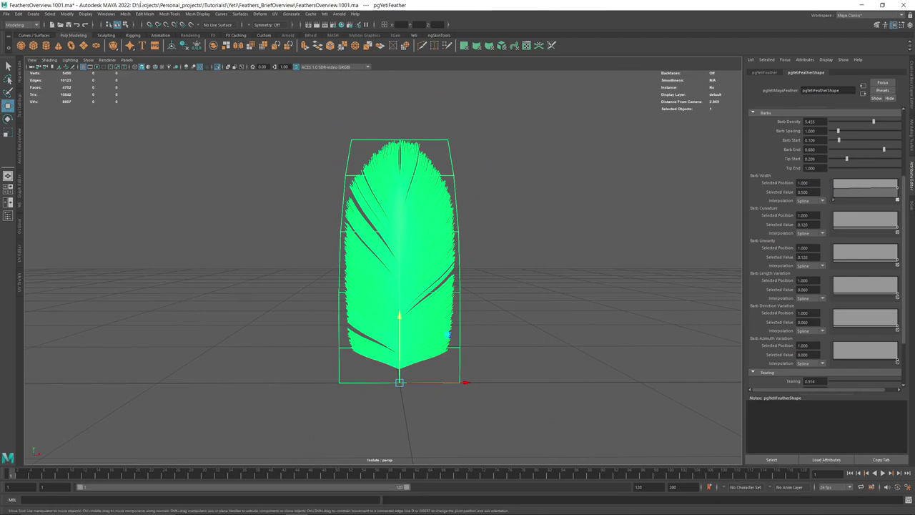
click(217, 67)
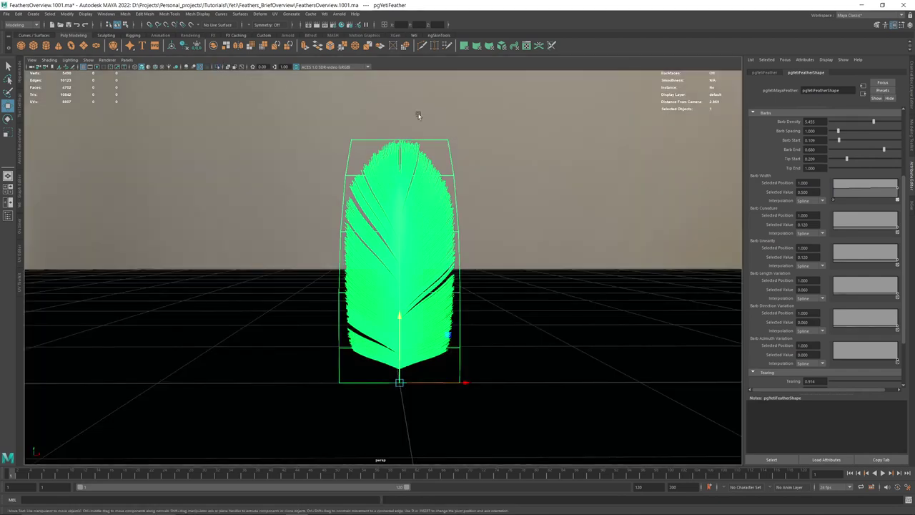
click(21, 225)
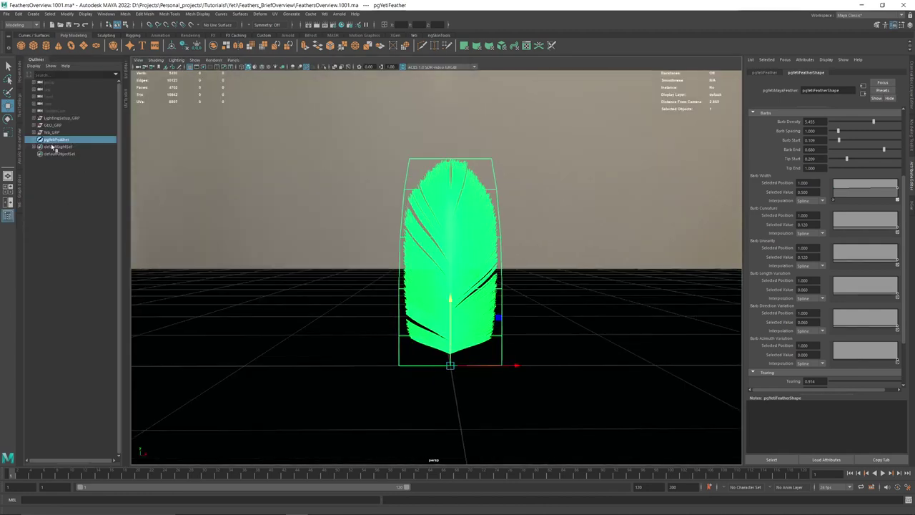
Rename the new feather node as fthrOverview_TemplateB, following the name of the existing template in Utility_GRP
click(36, 131)
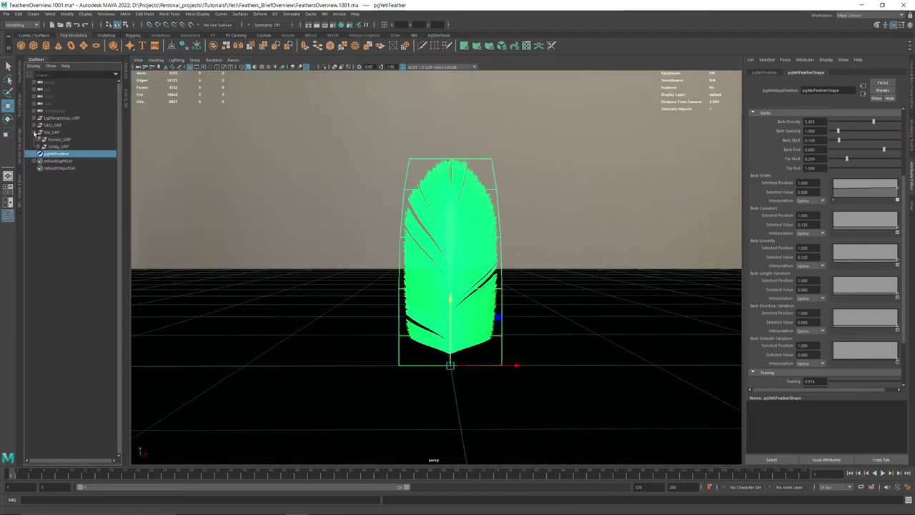
click(37, 146)
click(76, 161)
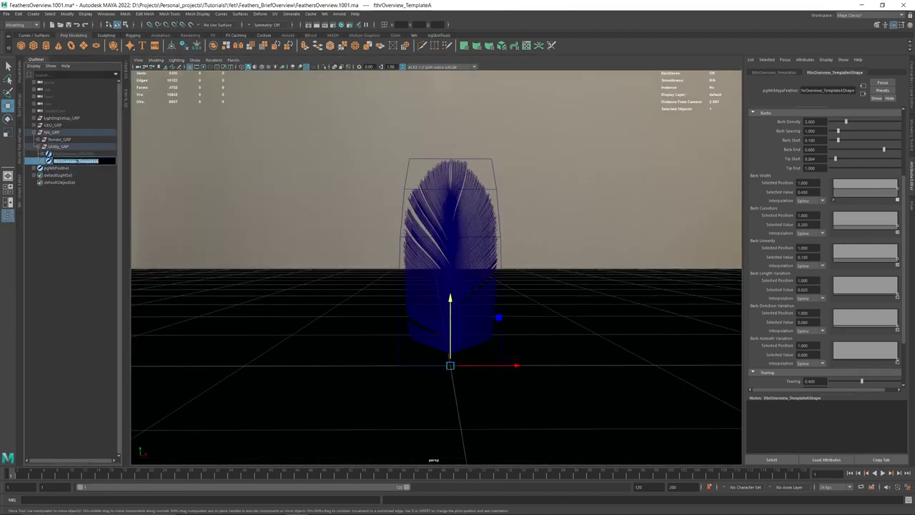
click(65, 168)
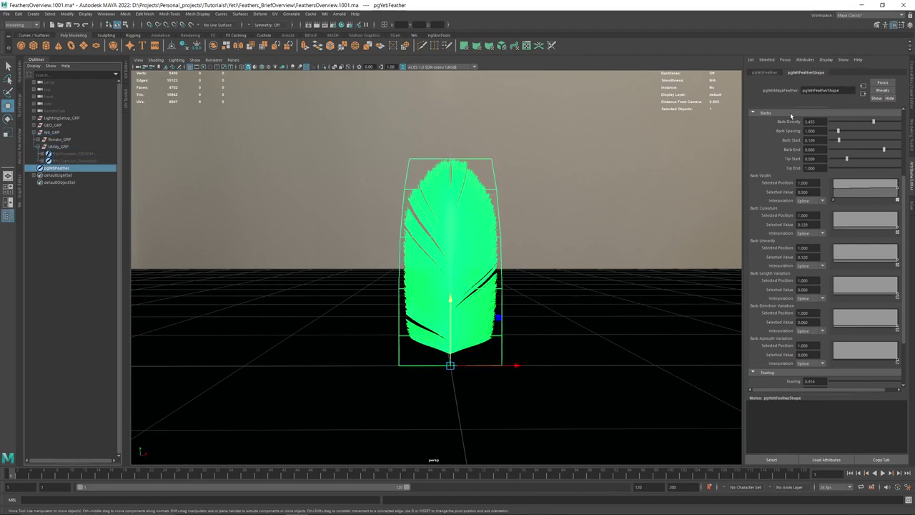
click(765, 72)
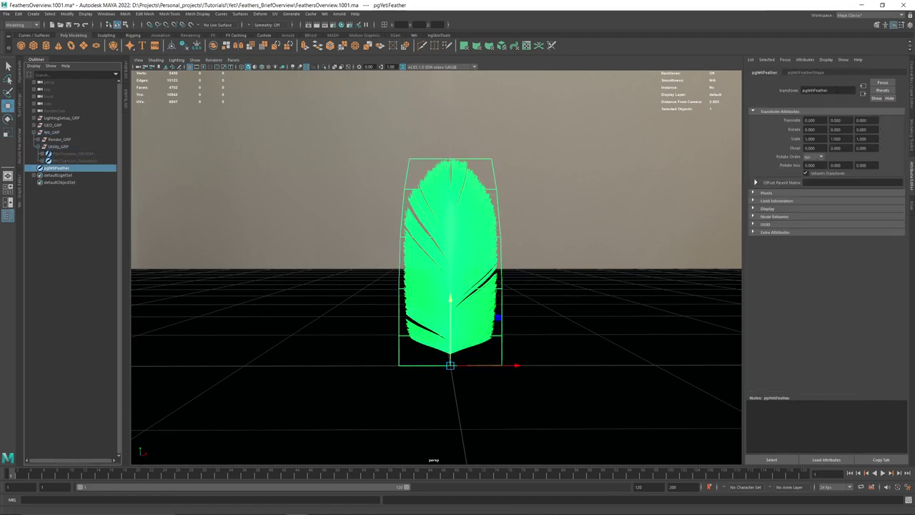
click(836, 90)
key(ctrl+a)
text(fthrOverview_Template4)
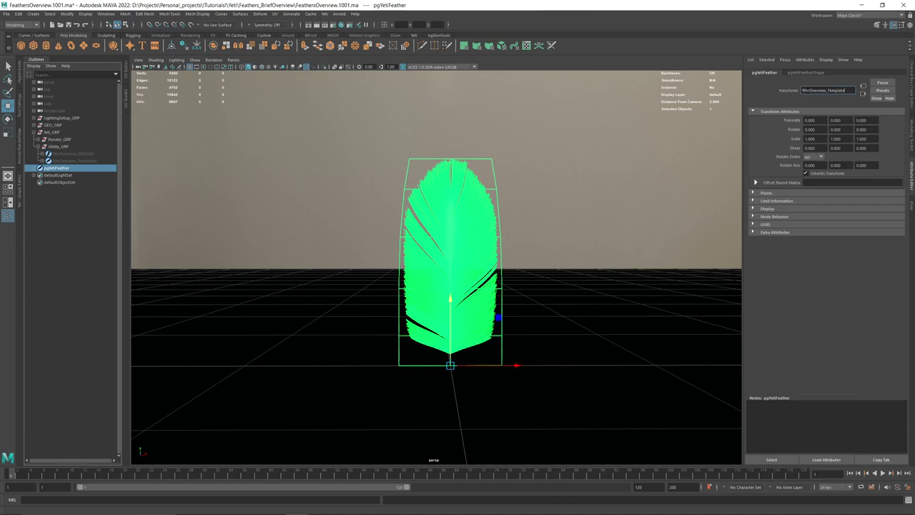
key(Return)
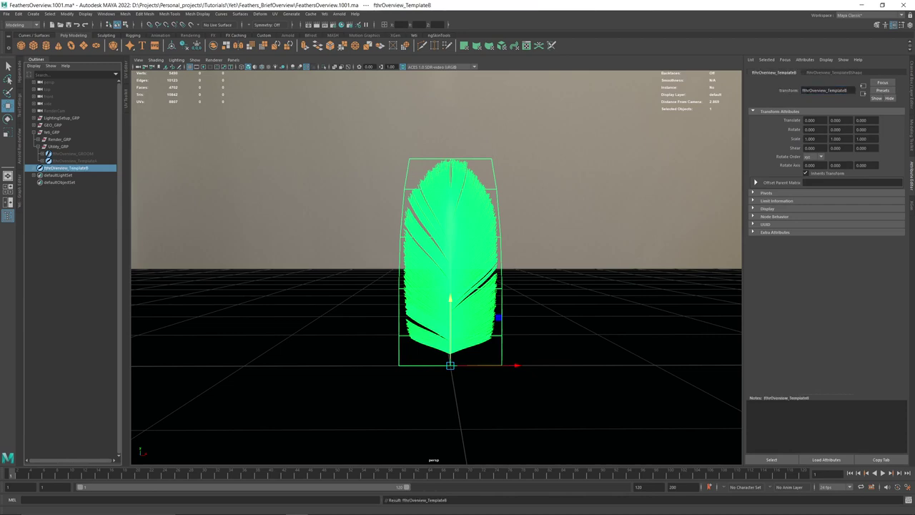
Parent fthrOverview_TemplateB under Utility_GRP, and switch the display from the template to the FthrOverview feathers
click(38, 140)
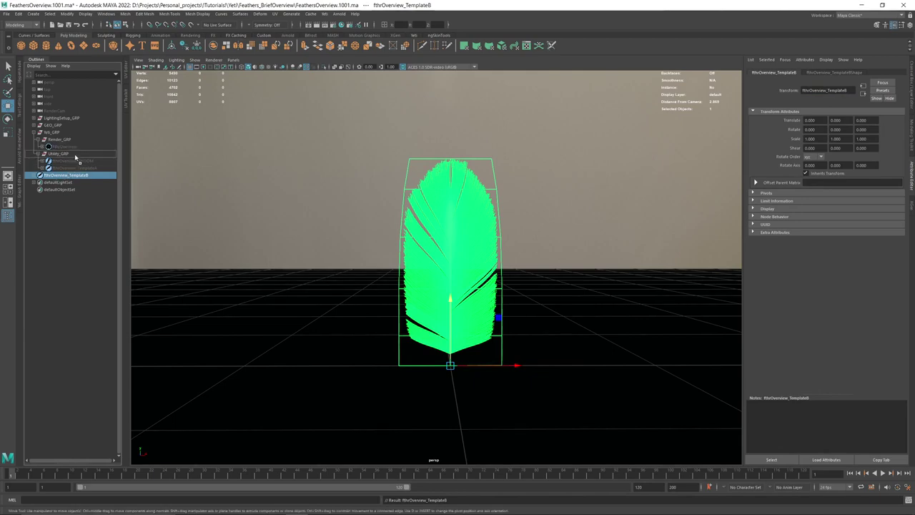
middle_drag(75, 157, 74, 156)
click(68, 147)
key(h)
click(71, 176)
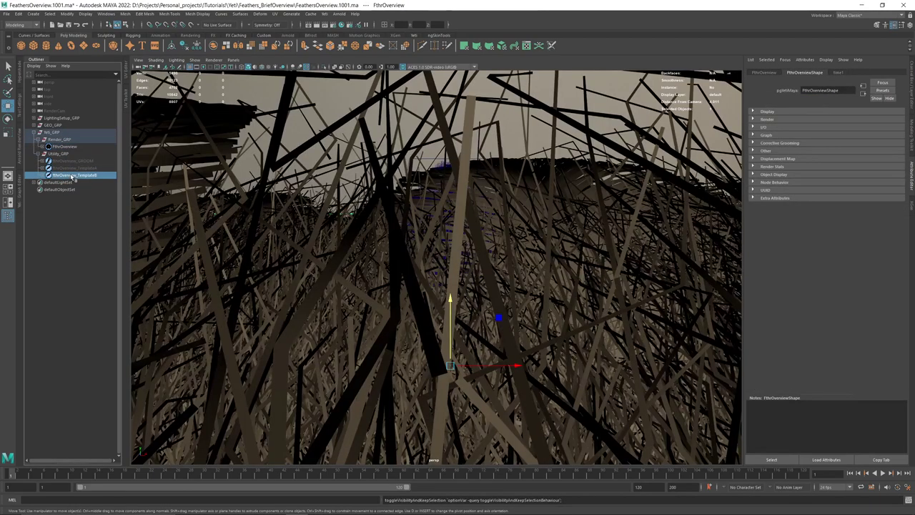
key(f)
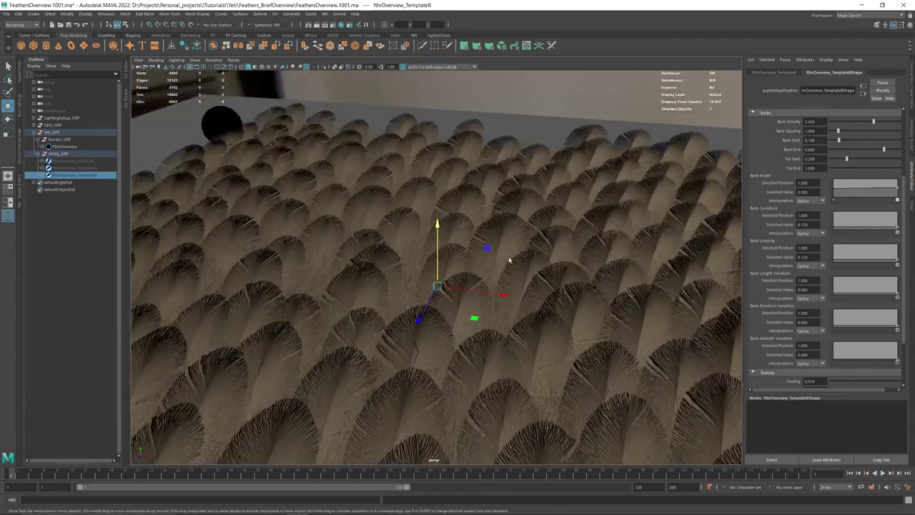
scroll(500, 259, down, 6)
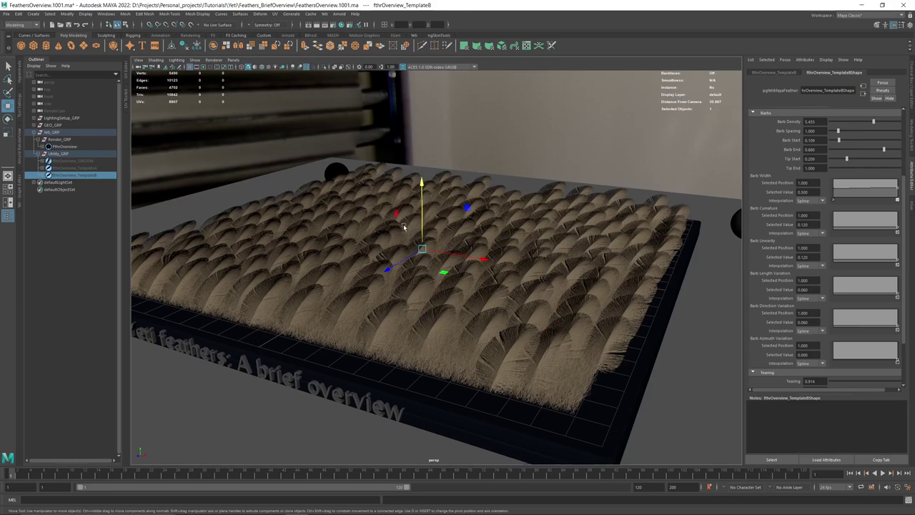
Hide the FthrOverview feathers and show the fthrOverview_GROOM strands
click(64, 147)
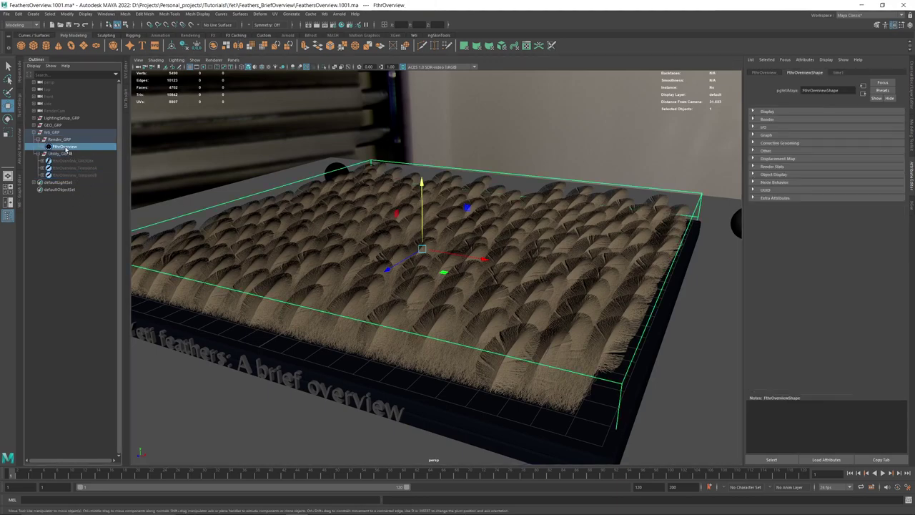
key(h)
click(70, 160)
key(h)
Examine the direction and curvature of the groom strands from the side, from above and from several angles
alt+drag(490, 285, 443, 276)
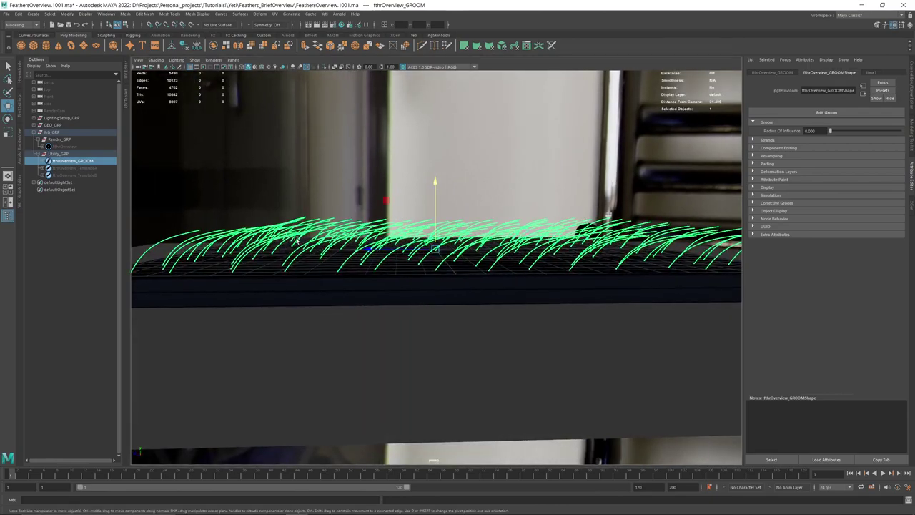
alt+drag(398, 246, 556, 236)
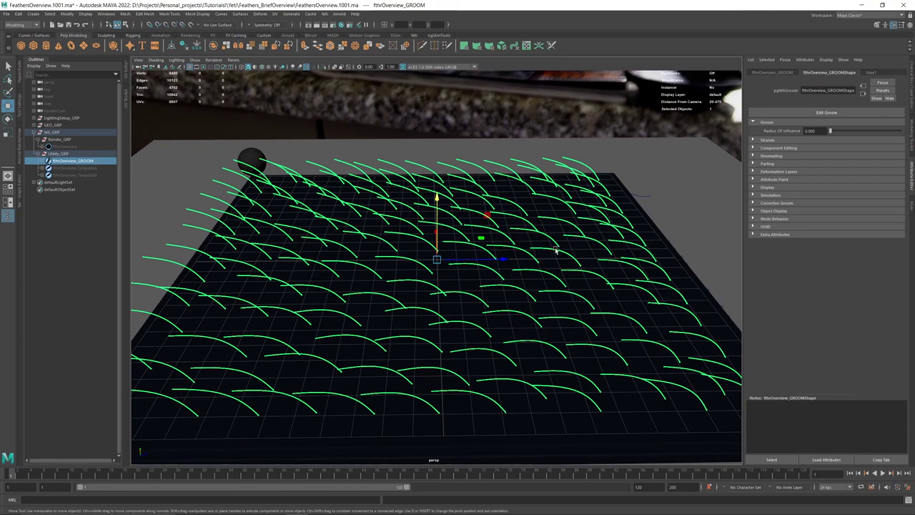
alt+drag(496, 298, 470, 245)
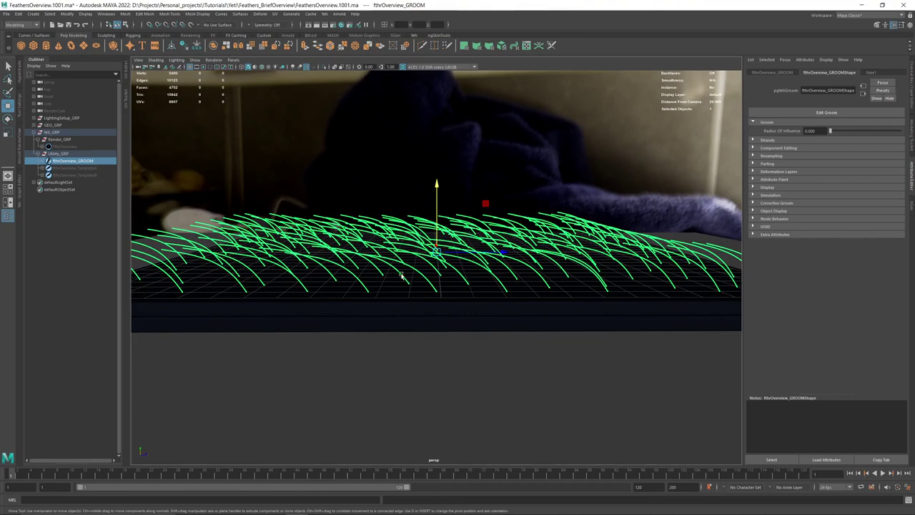
alt+drag(531, 219, 517, 261)
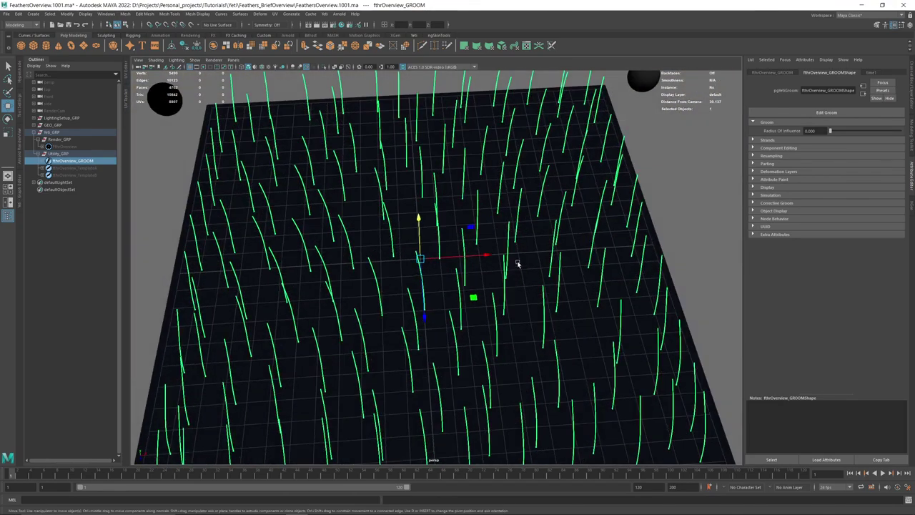
alt+drag(526, 296, 427, 343)
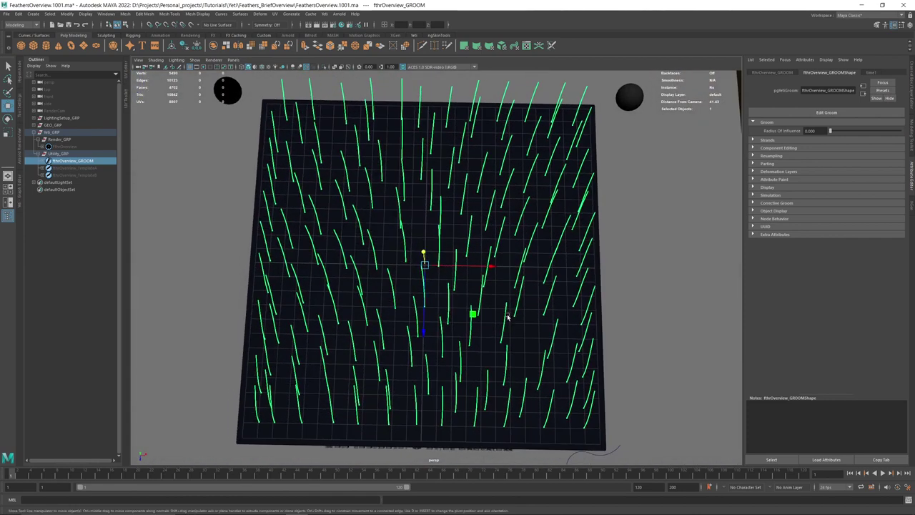
alt+drag(379, 301, 458, 245)
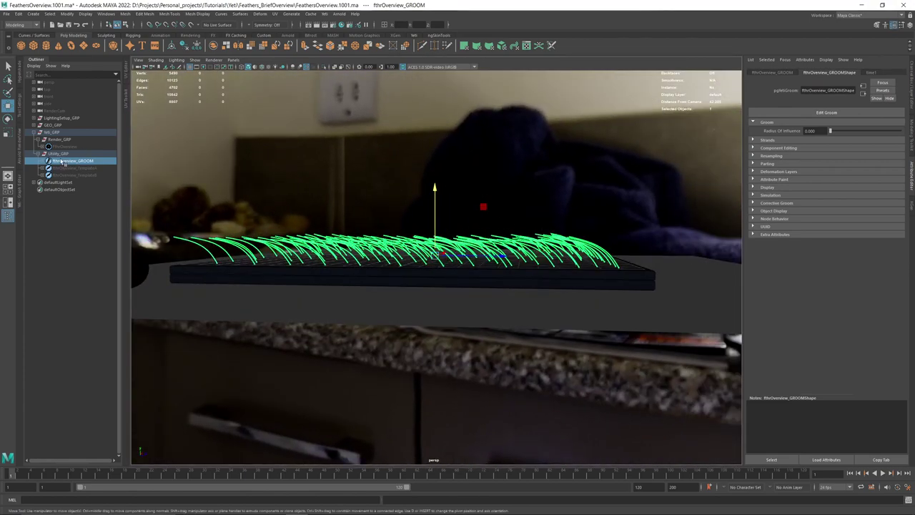
alt+drag(527, 204, 264, 225)
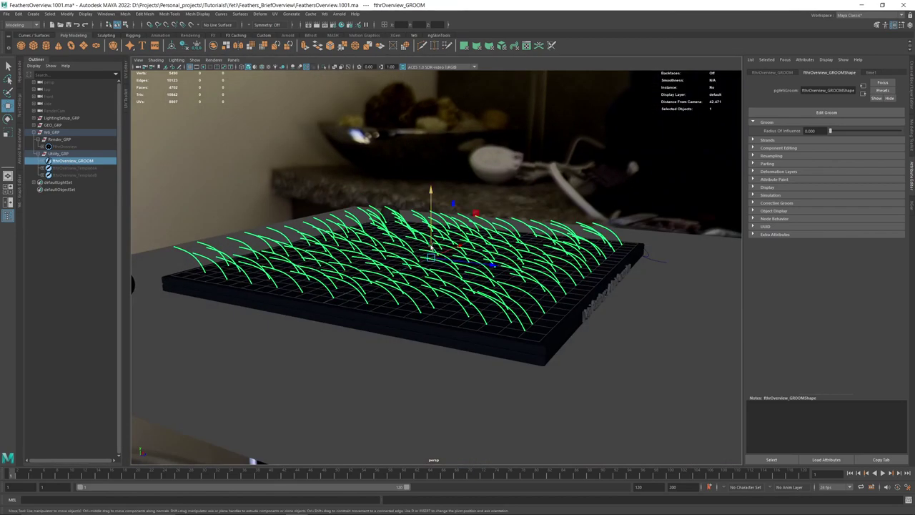
Switch the display from the groom back to FthrOverview and open its node network in the Yeti Graph Editor
click(65, 146)
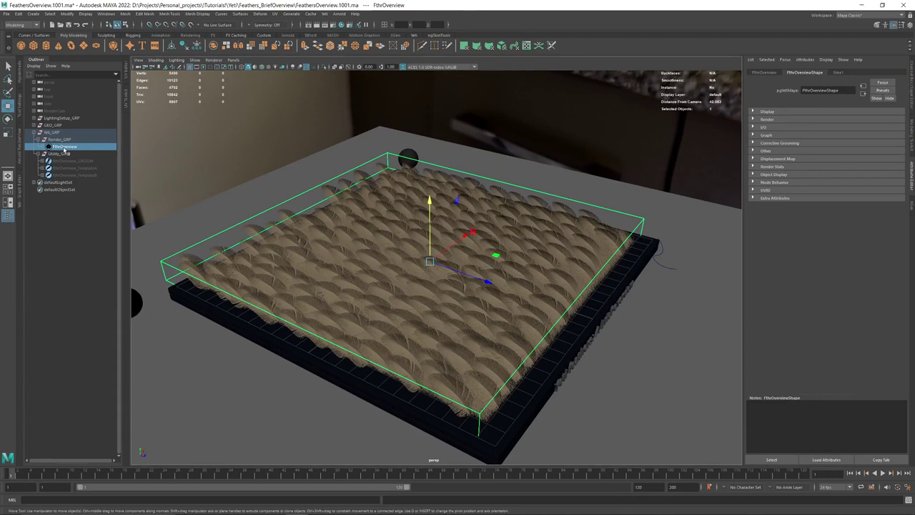
click(325, 14)
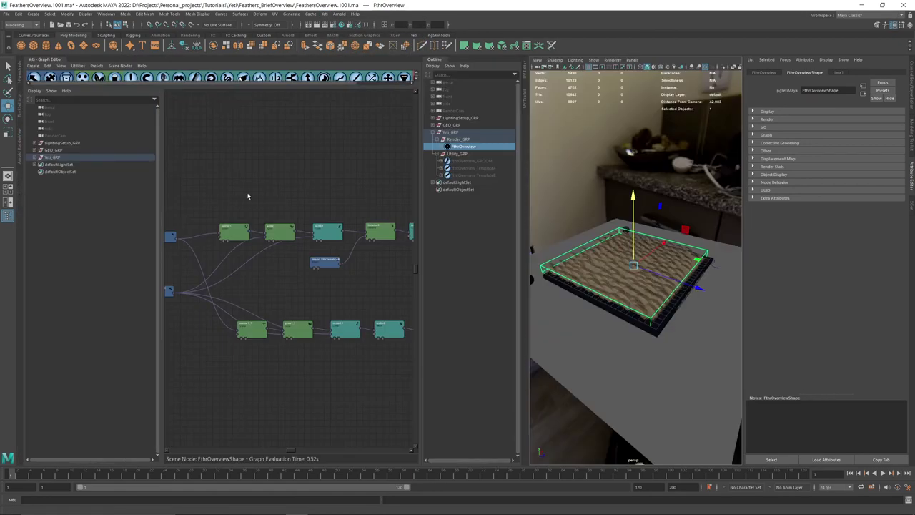
middle_drag(258, 200, 279, 151)
middle_drag(299, 220, 278, 212)
Select the lower branch of graph nodes and examine the short fibres between the feathers on the plane
drag(407, 271, 221, 224)
alt+drag(663, 295, 594, 286)
alt+right_drag(595, 287, 699, 331)
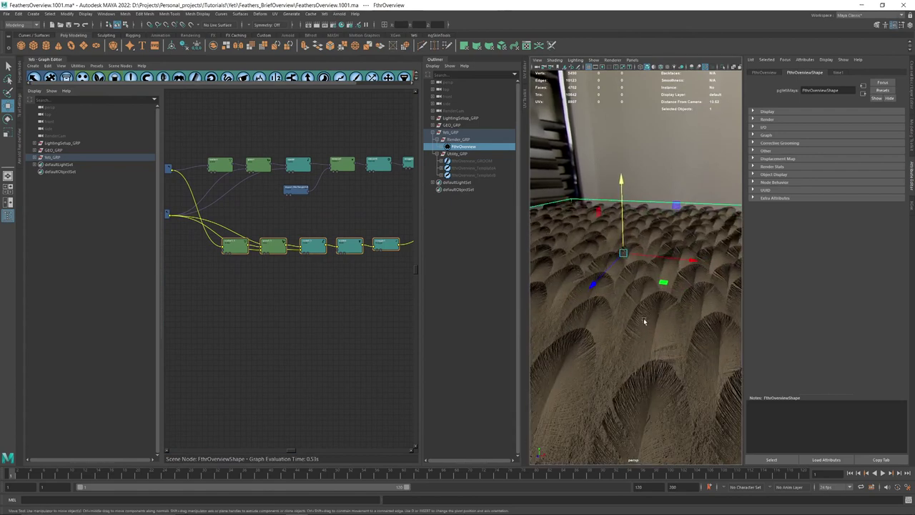
alt+middle_drag(643, 319, 665, 269)
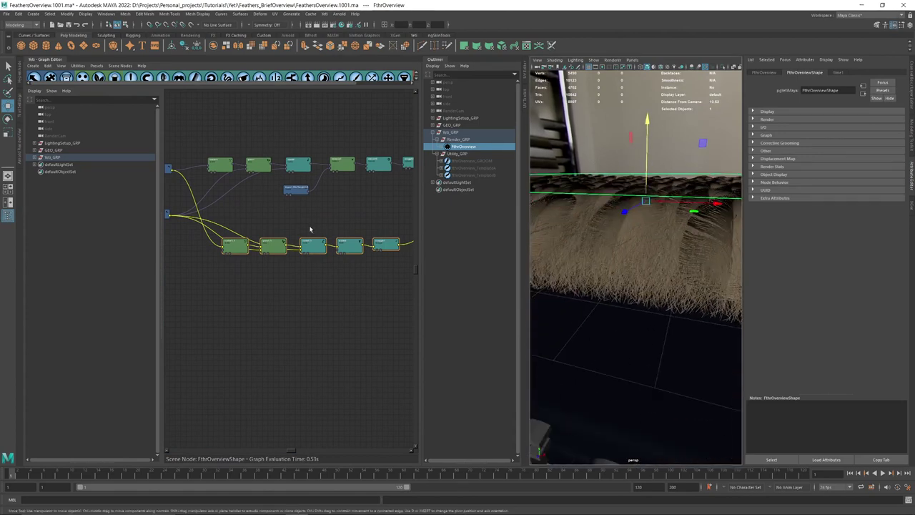
middle_drag(332, 208, 320, 227)
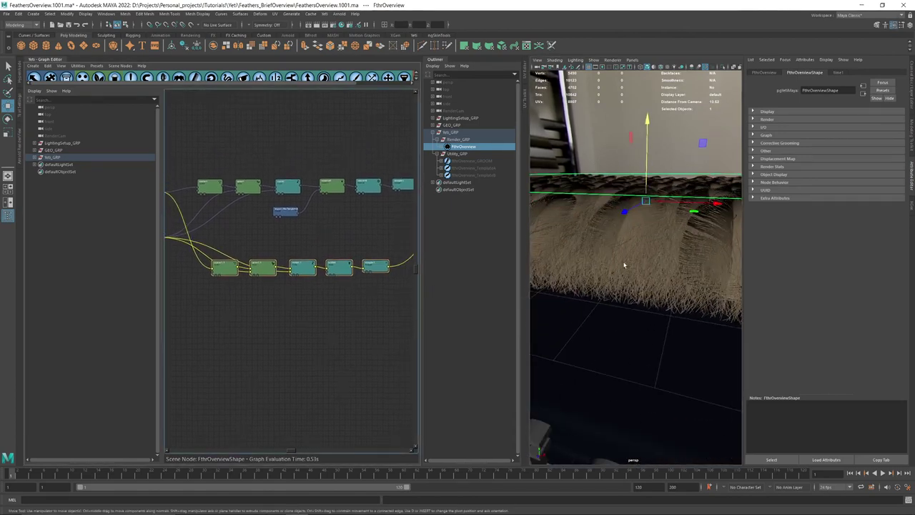
alt+drag(623, 265, 617, 289)
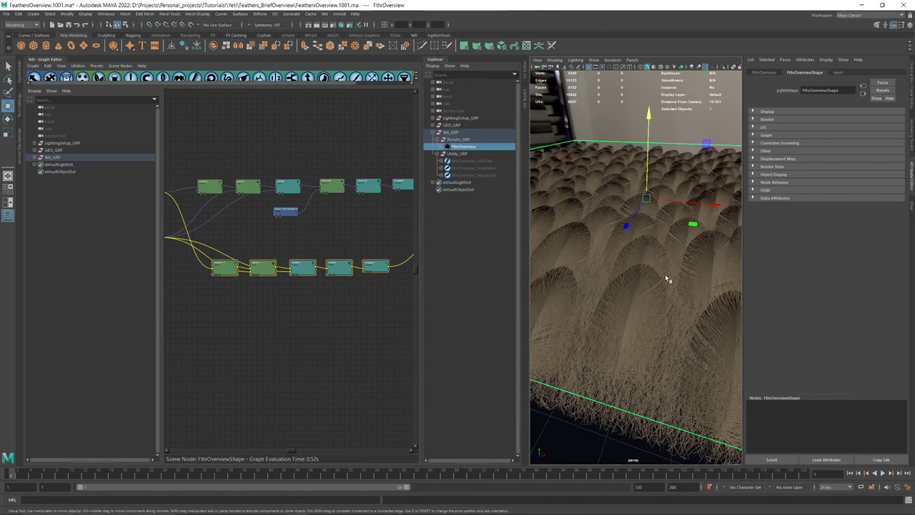
alt+right_drag(667, 278, 671, 307)
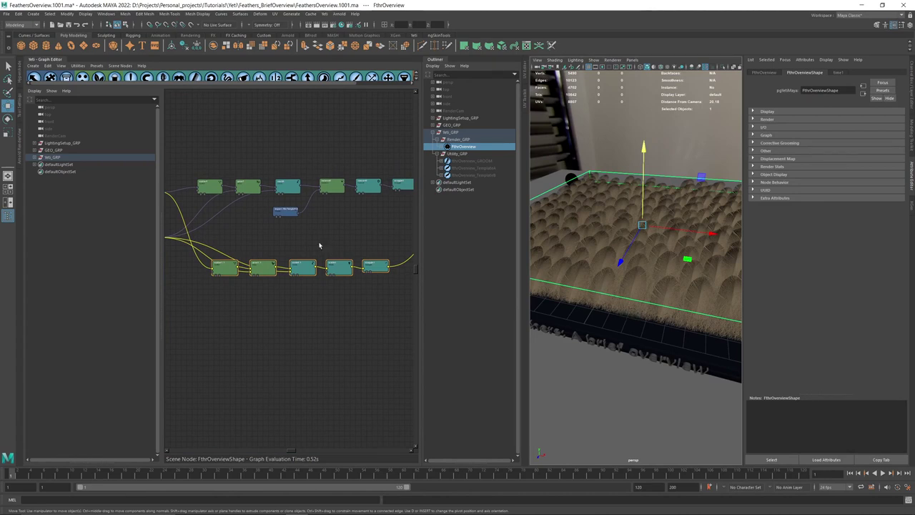
Select the upper branch of graph nodes together with its imported feather template node to review the feather setup
click(245, 206)
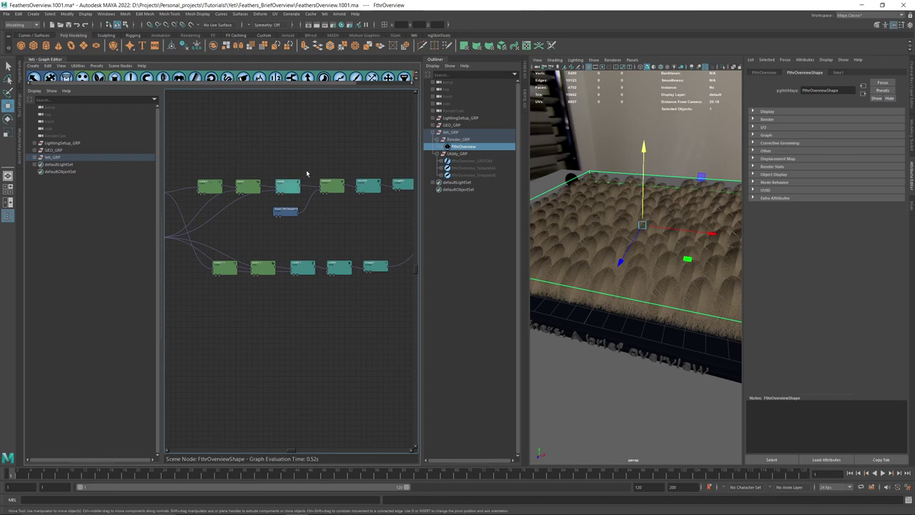
scroll(367, 175, down, 1)
alt+middle_drag(361, 159, 350, 160)
drag(223, 158, 397, 223)
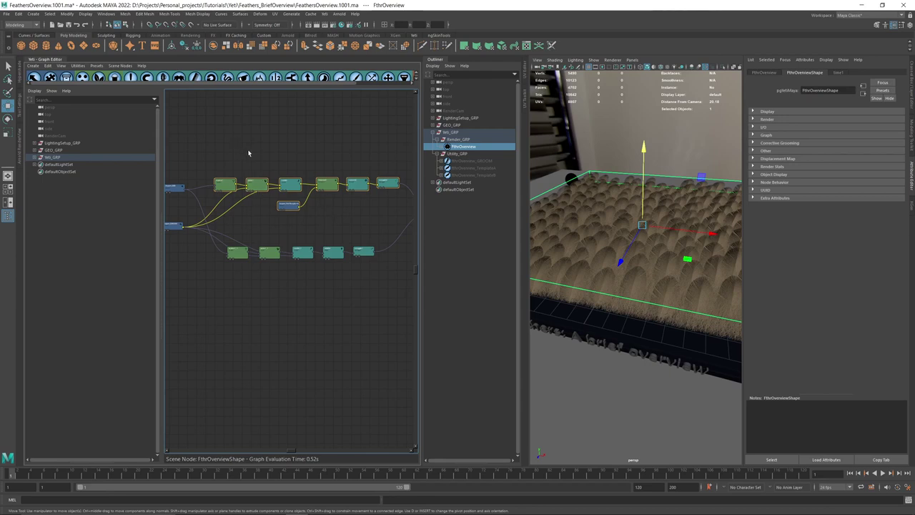
alt+middle_drag(198, 138, 224, 149)
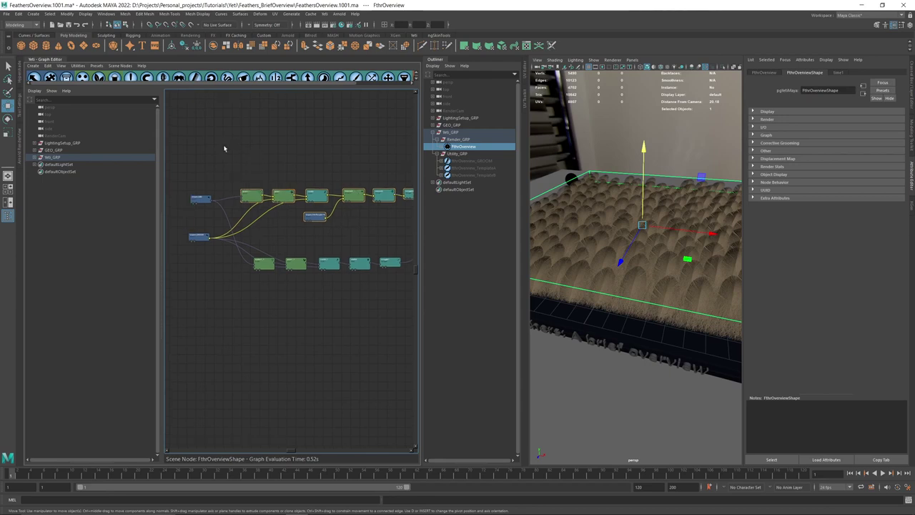
Expand Yeti_GRP in the Graph Editor's own outliner and close the separate Outliner to enlarge the graph
click(35, 157)
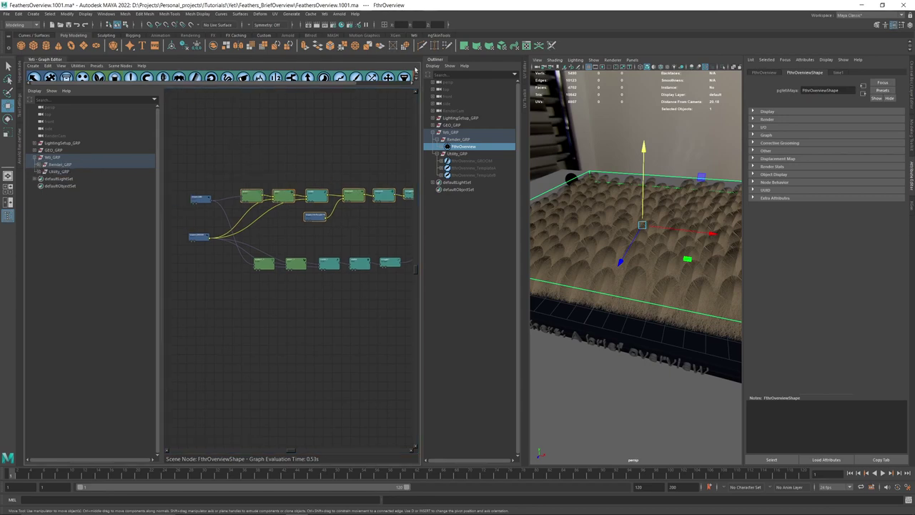
click(438, 60)
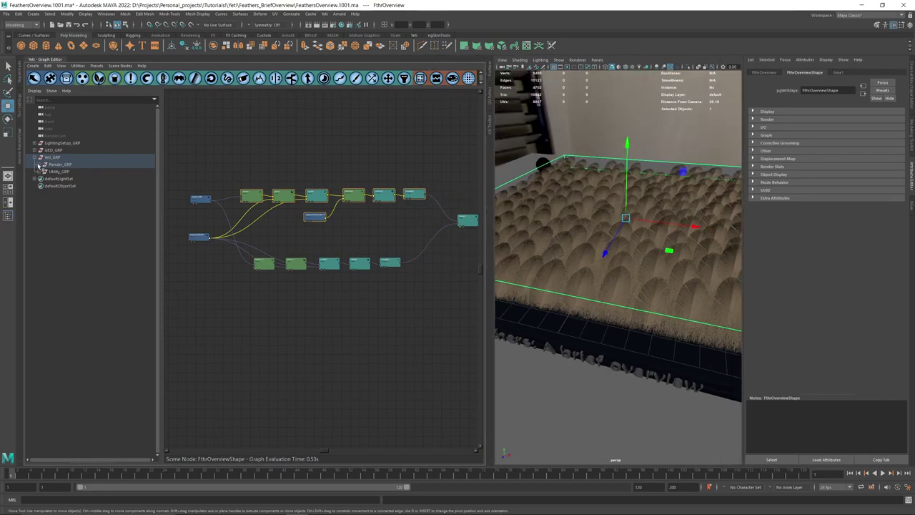
Move the two import nodes at the start of the graph farther away from the two node branches
alt+middle_drag(252, 142, 323, 210)
drag(220, 228, 278, 319)
drag(263, 267, 199, 242)
click(360, 172)
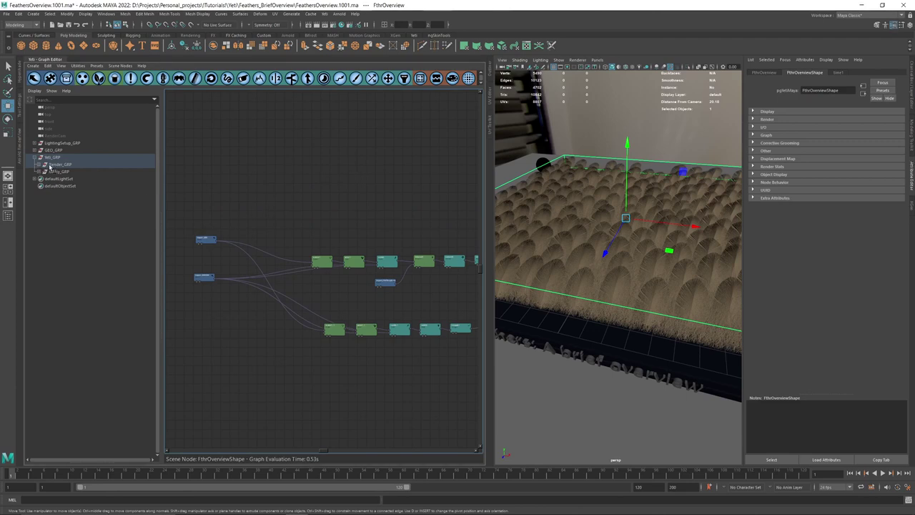
Reveal FthrOverview inside Render_GRP and check which nodes Utility_GRP contains
alt+drag(564, 192, 568, 205)
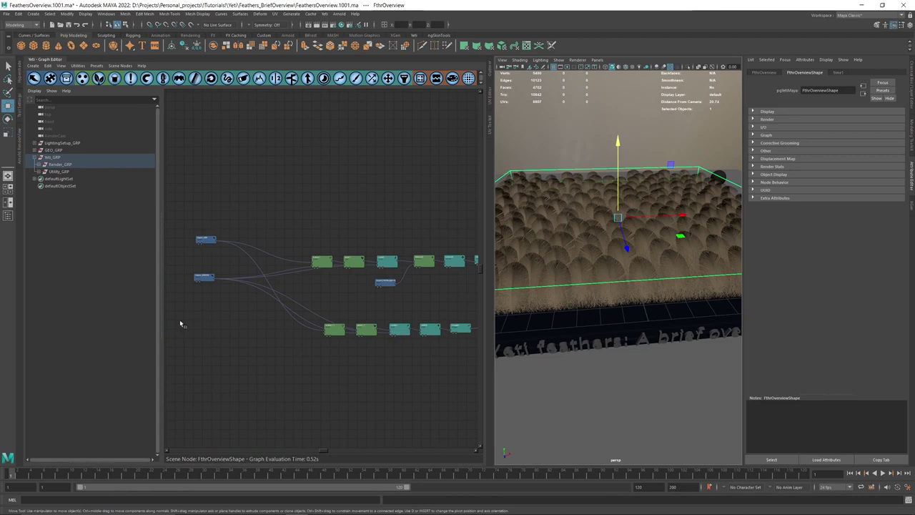
click(41, 165)
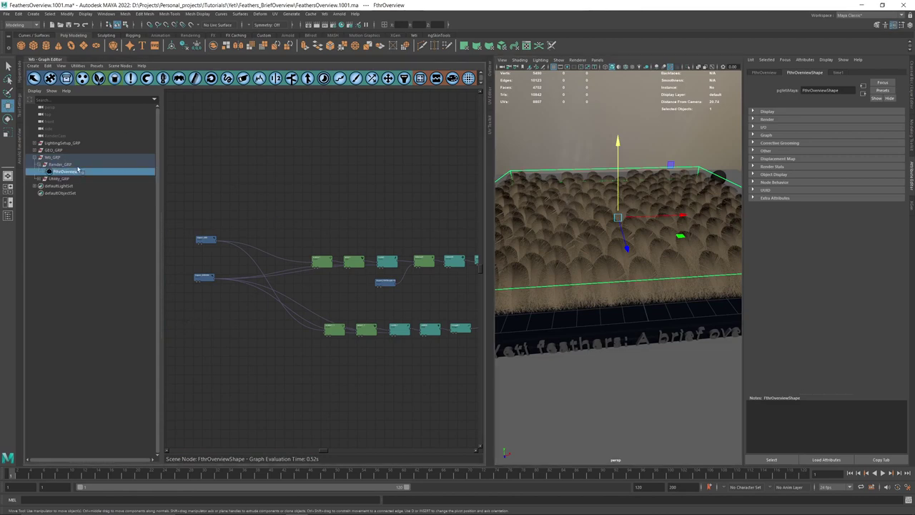
click(37, 179)
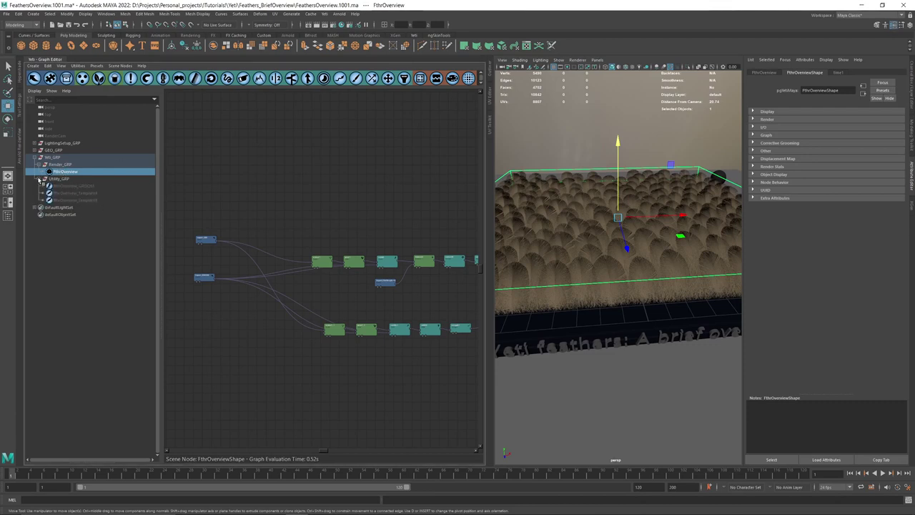
click(38, 179)
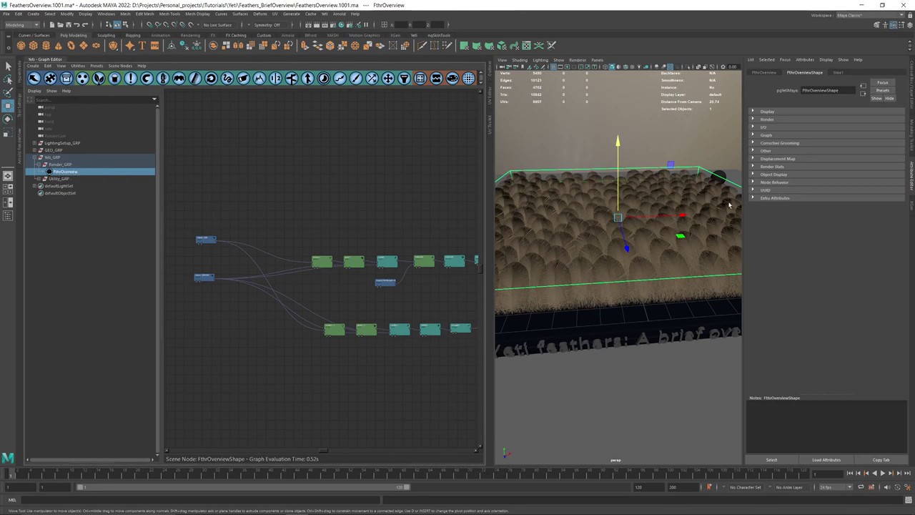
Add the fthrOverview_TemplateB shape from Utility_GRP to the input objects of FthrOverviewShape
click(767, 135)
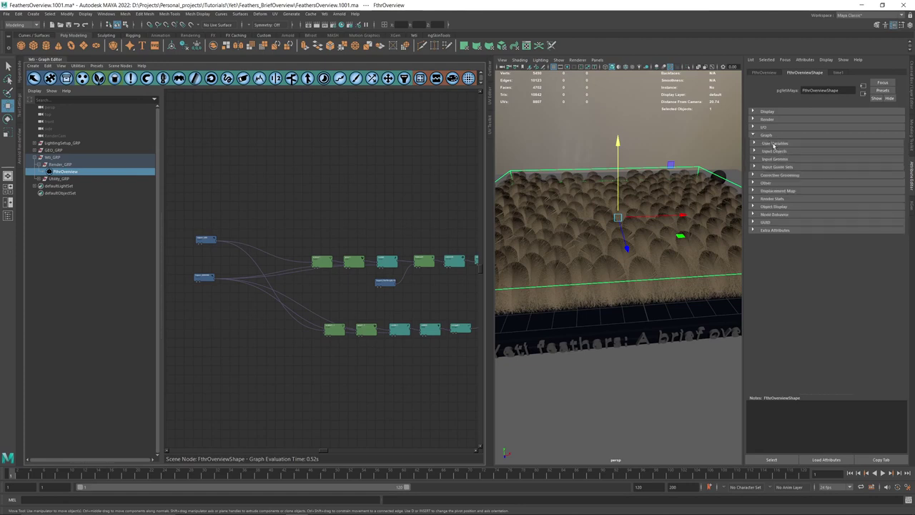
click(755, 152)
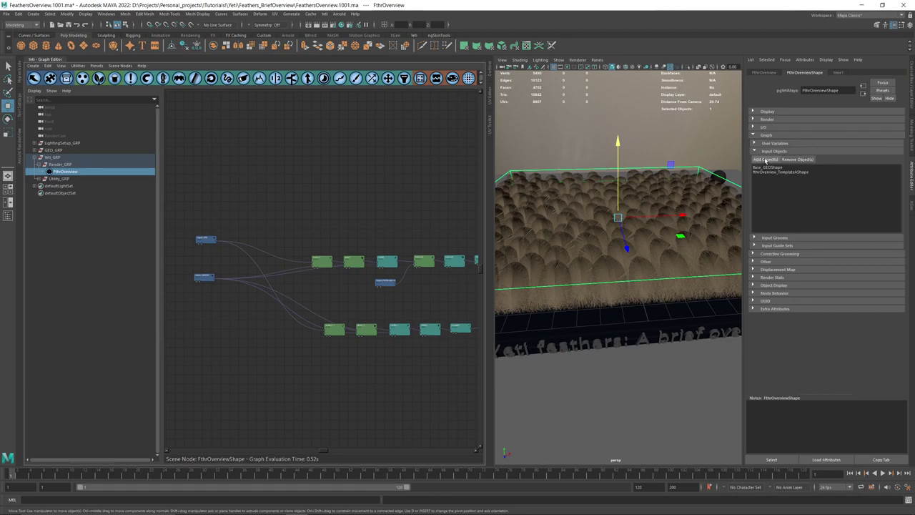
click(765, 159)
click(351, 183)
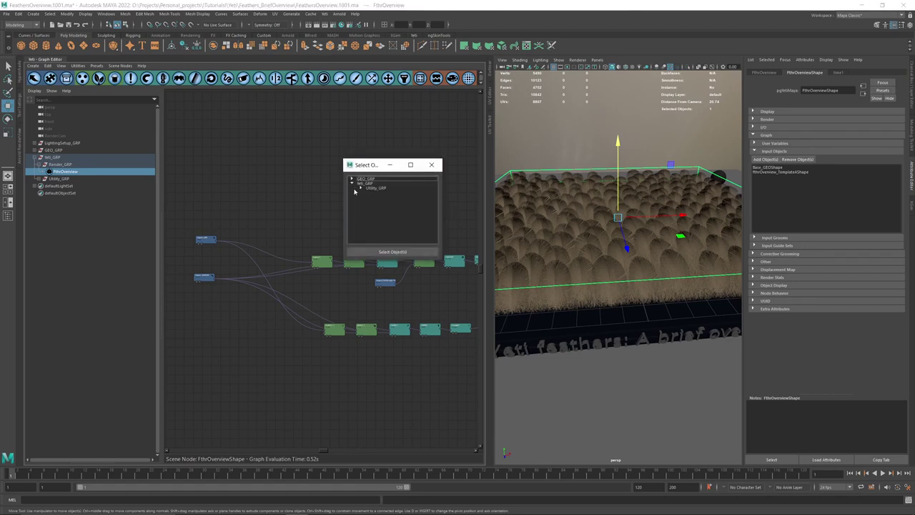
click(361, 188)
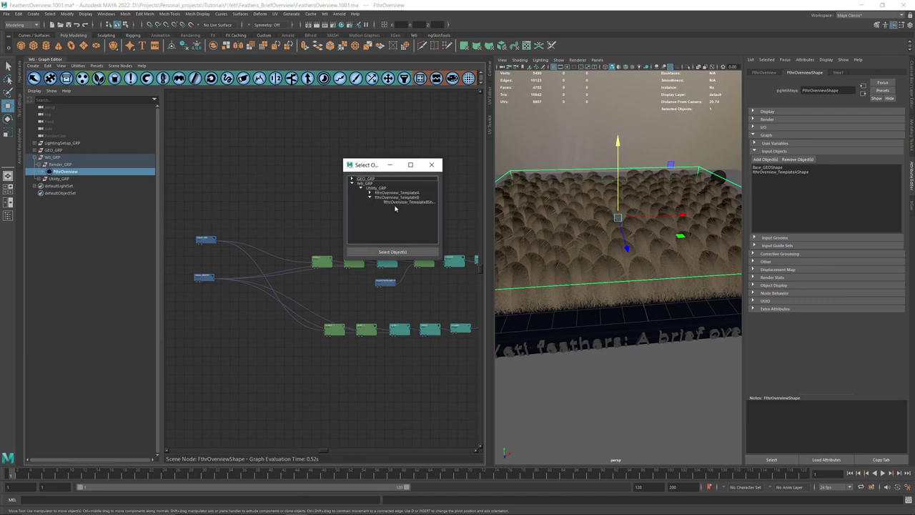
click(406, 200)
click(400, 252)
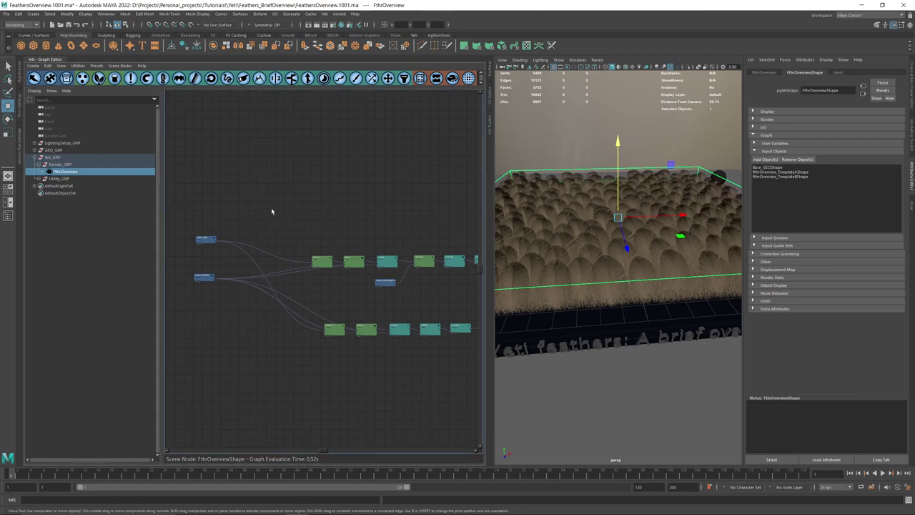
Check the parameters of the import_GEO node at the start of the graph
alt+middle_drag(234, 232, 293, 237)
scroll(264, 244, up, 5)
click(260, 240)
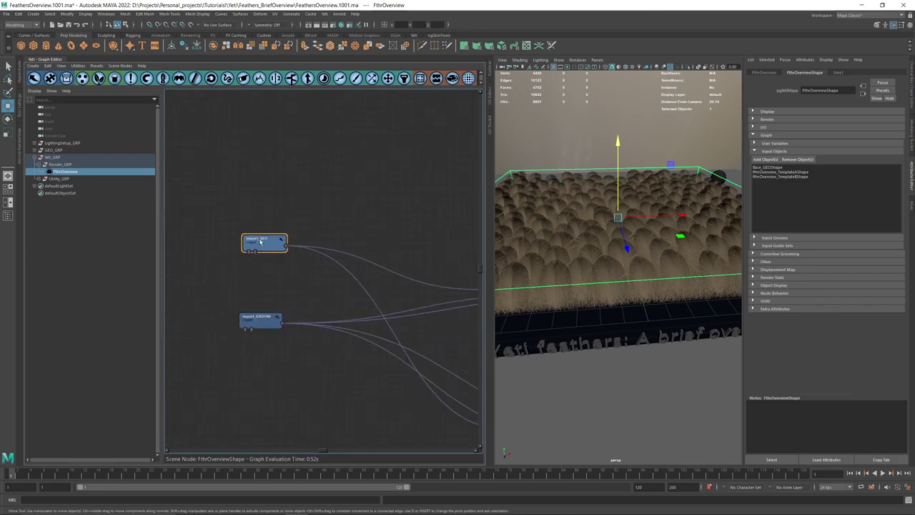
double_click(260, 241)
click(266, 108)
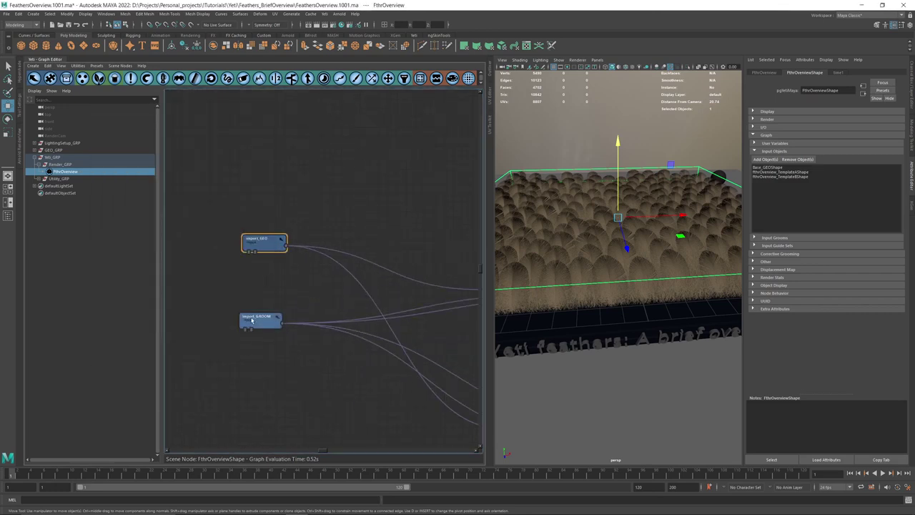
click(314, 218)
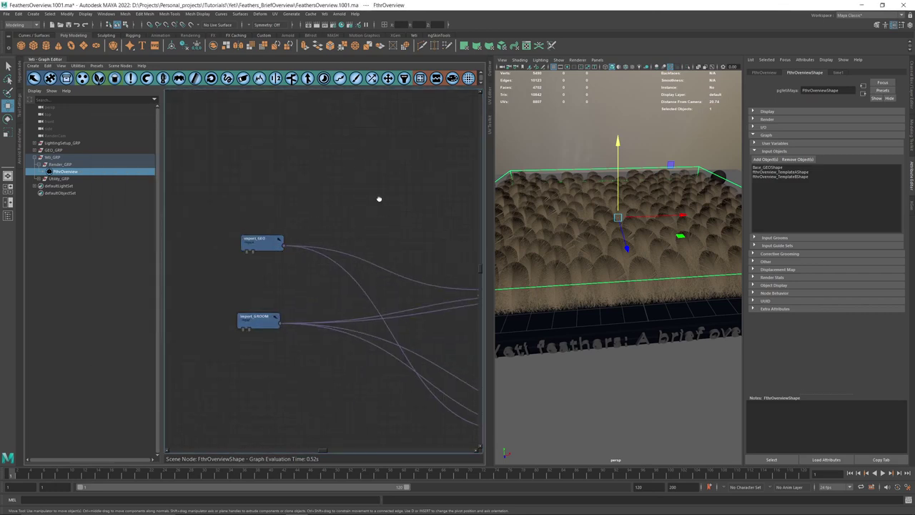
Create a chain of scatter, grow and comb nodes and place it above the existing branches
alt+middle_drag(379, 199, 341, 200)
click(83, 78)
click(98, 78)
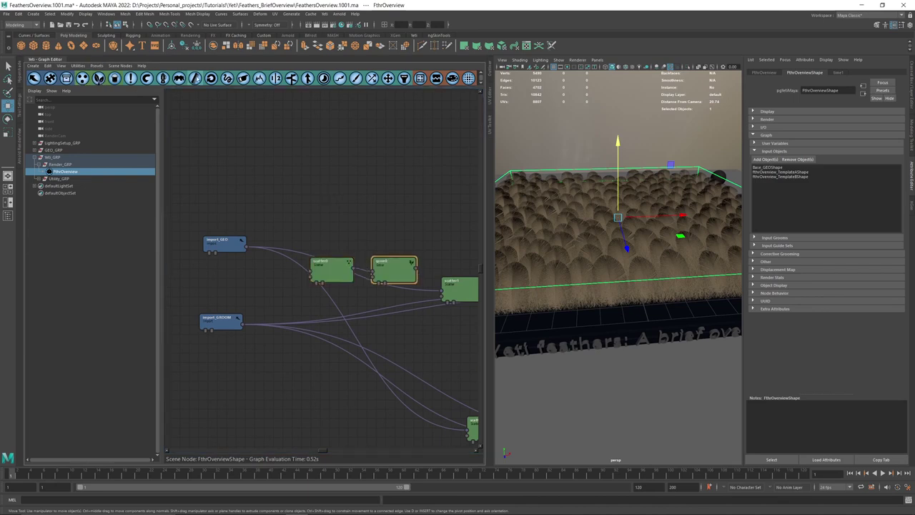
click(195, 78)
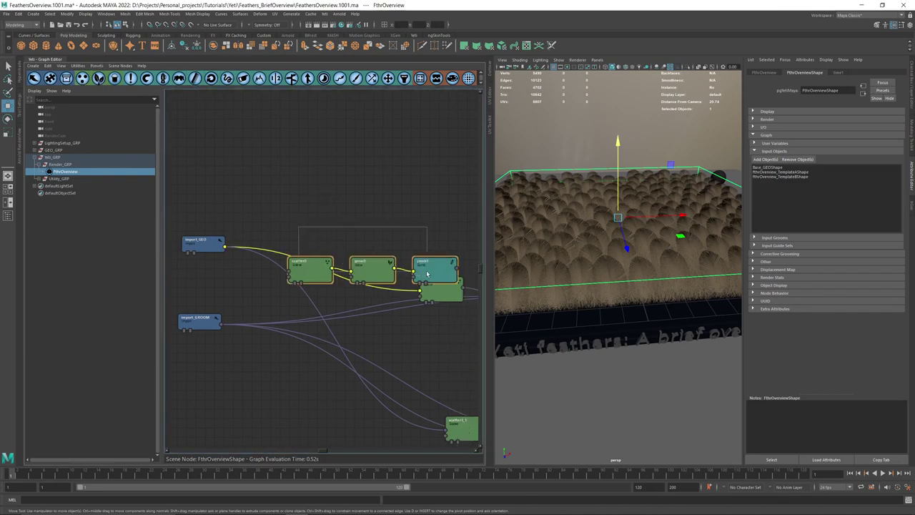
drag(427, 274, 439, 229)
click(371, 247)
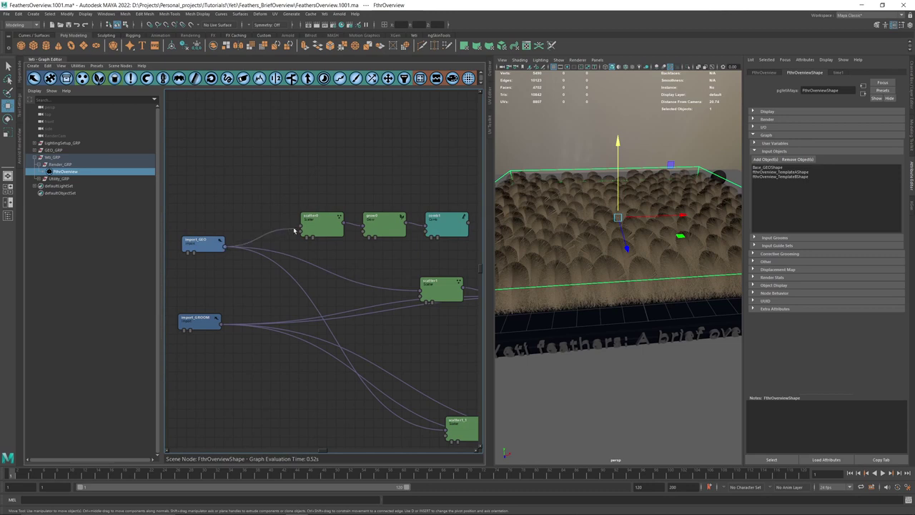
Connect import_GEO to scatter0, and import_GROOM to both grow0 and comb1
drag(293, 231, 300, 227)
drag(224, 324, 363, 229)
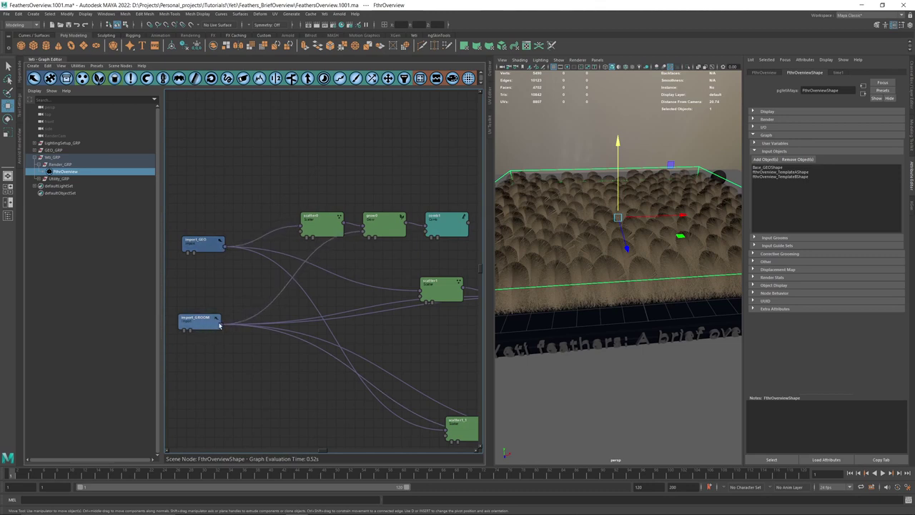
drag(222, 325, 429, 238)
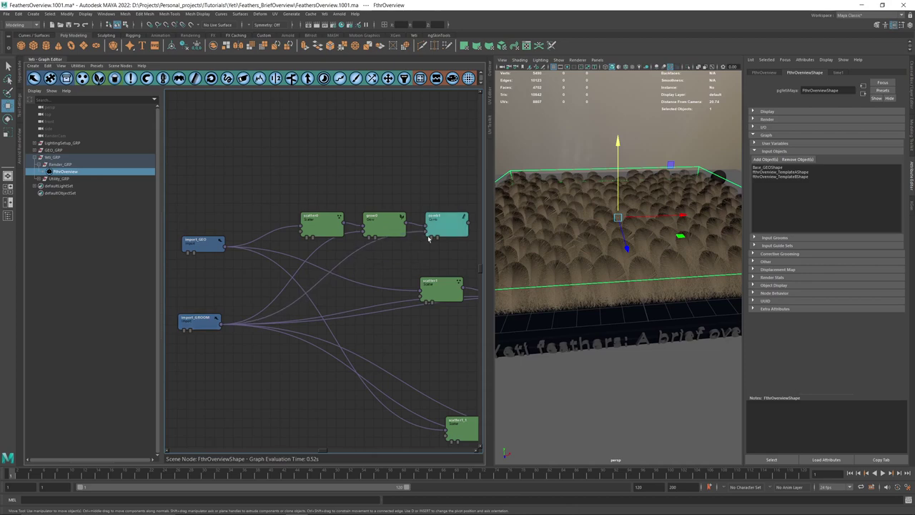
Display the output of comb1 and examine the generated strands from several distances in the viewport
click(431, 237)
scroll(682, 257, up, 4)
alt+drag(679, 258, 649, 277)
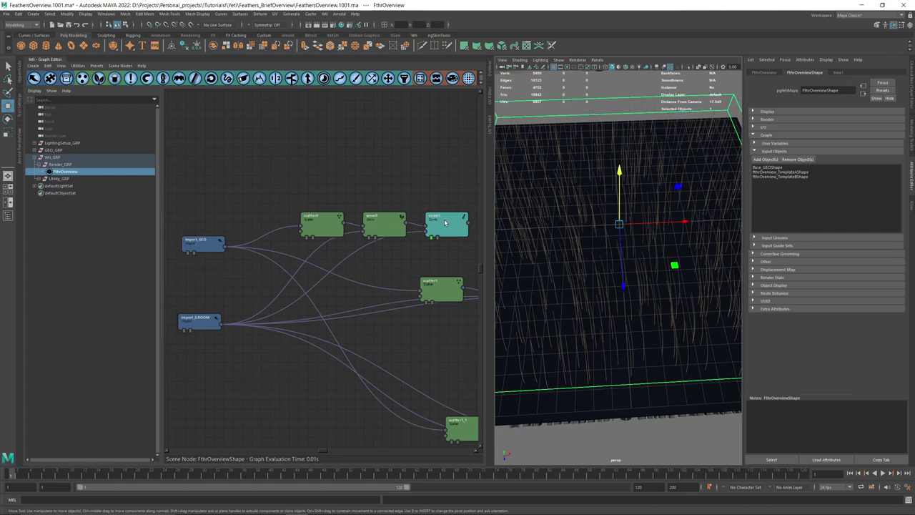
mouse_move(619, 296)
alt+mouse_down()
mouse_move(627, 278)
mouse_move(668, 282)
mouse_move(631, 292)
alt+mouse_up()
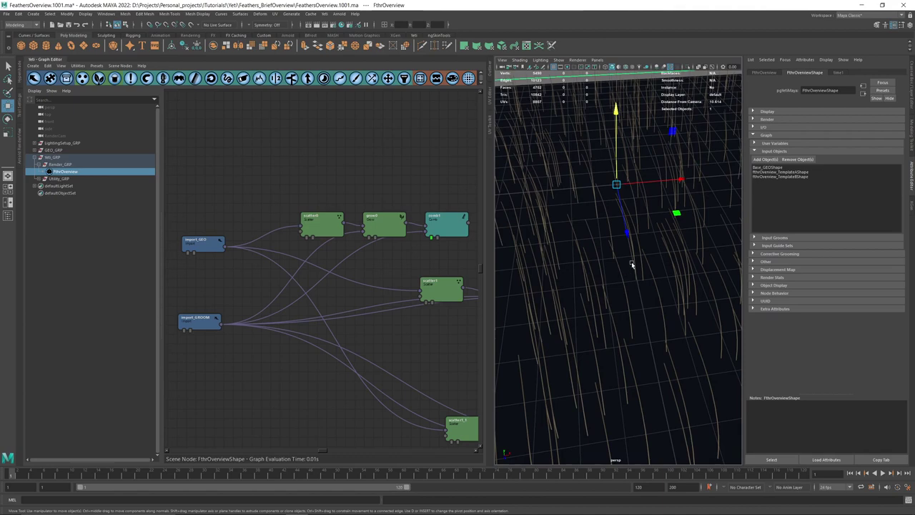
scroll(670, 268, down, 5)
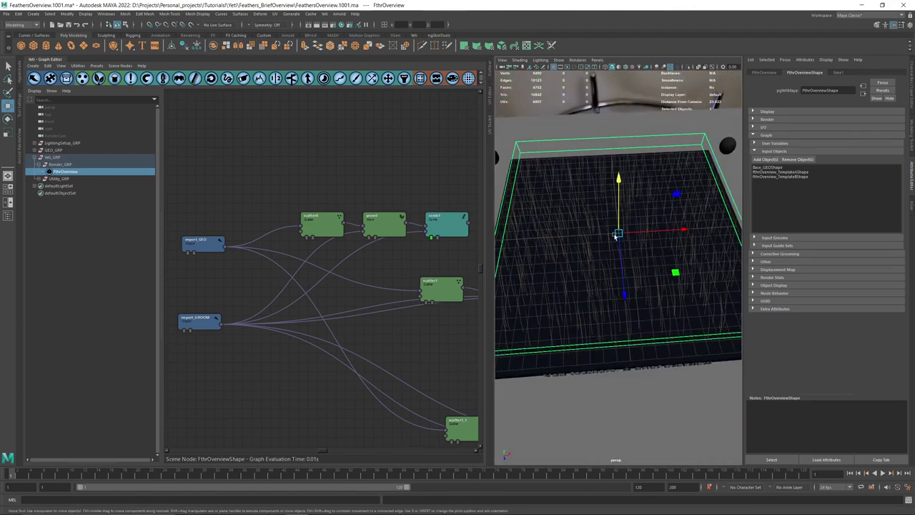
scroll(618, 236, up, 4)
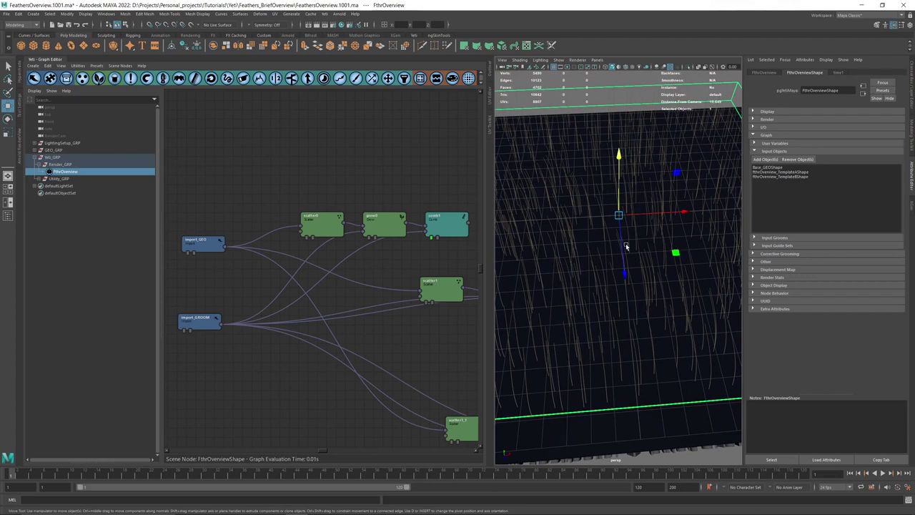
Set the Relax Steps of scatter0's distribution to 4 and inspect the strand spacing in the viewport
double_click(315, 226)
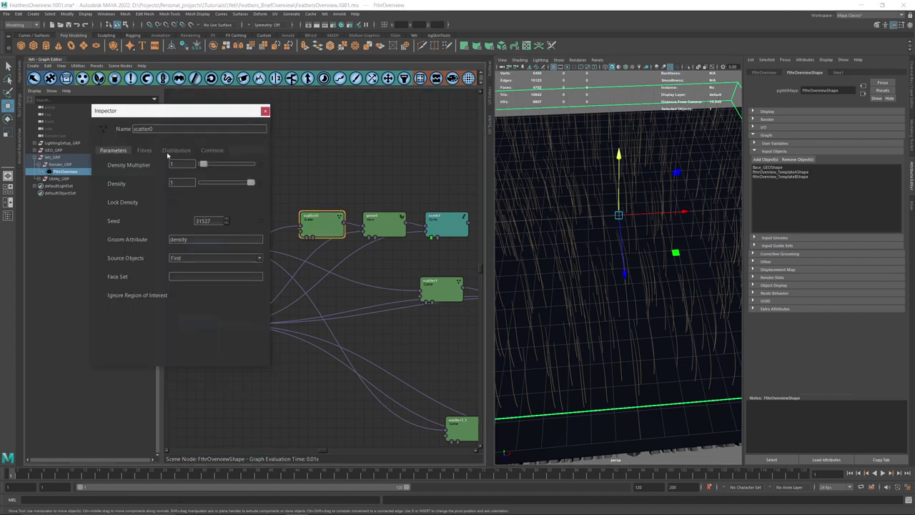
click(175, 150)
drag(195, 166, 169, 167)
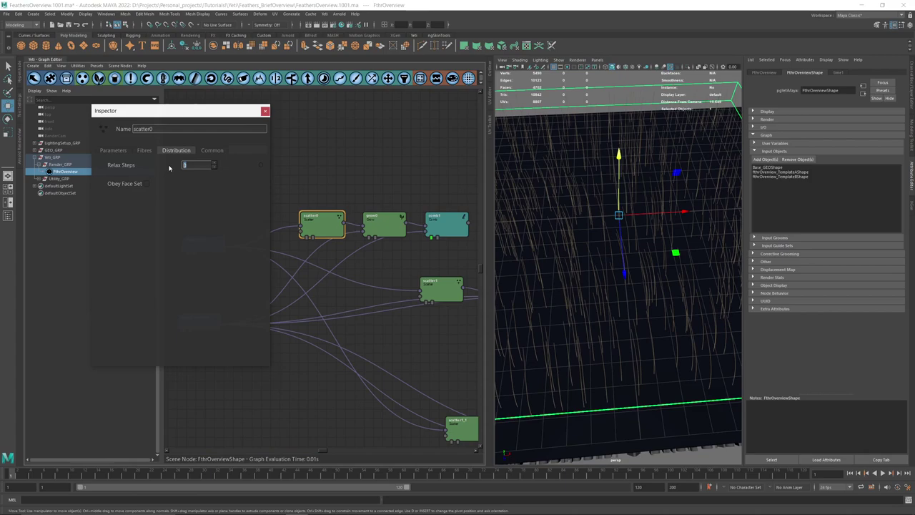
text(4)
key(Return)
mouse_move(639, 230)
alt+mouse_down()
mouse_move(655, 245)
mouse_move(659, 228)
mouse_move(627, 233)
alt+mouse_up()
click(265, 110)
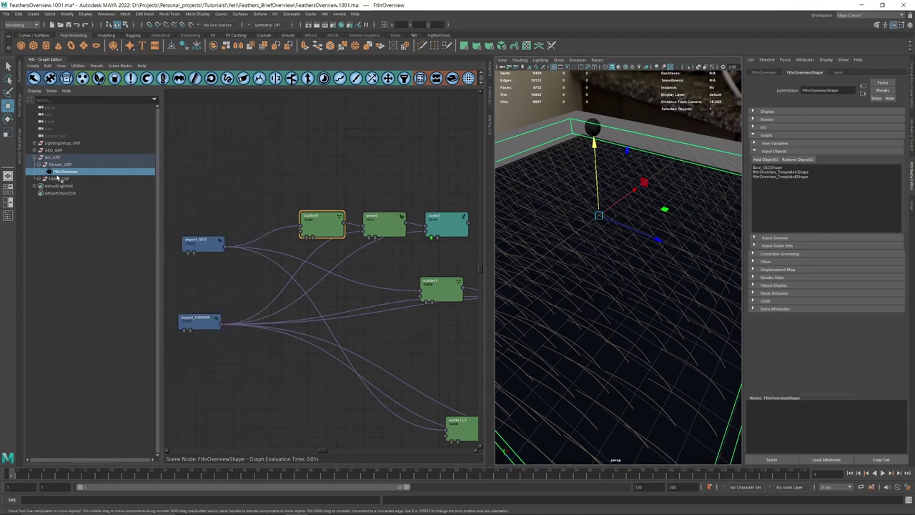
Reveal the render settings of FthrOverviewShape and check its Render Density
click(771, 120)
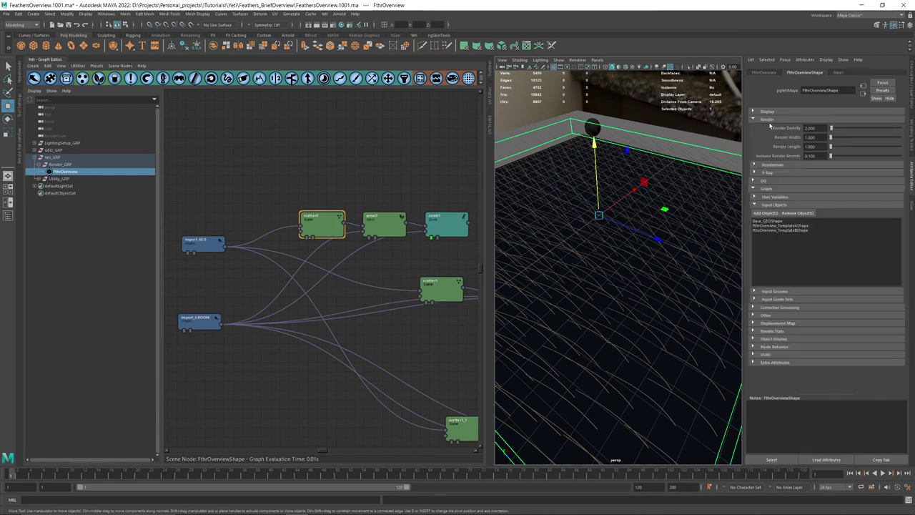
drag(821, 128, 801, 131)
key(Return)
double_click(810, 128)
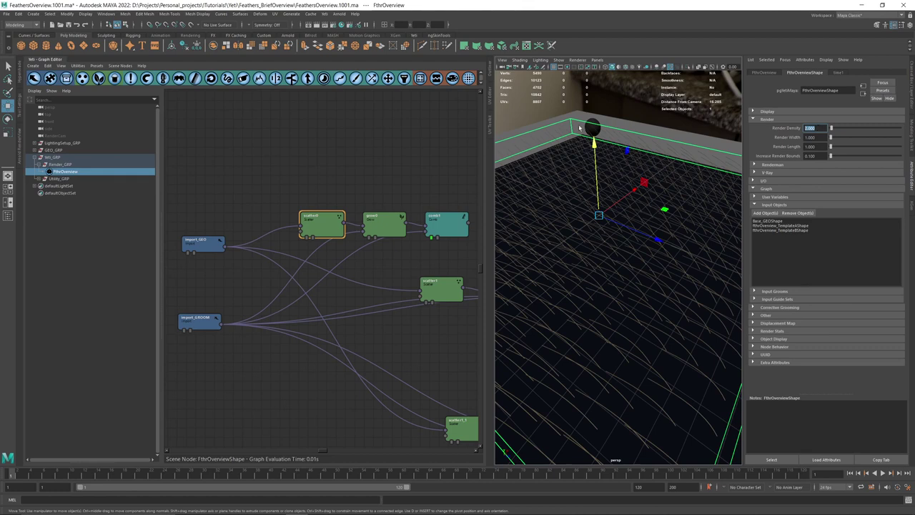
Check the length and segment parameters of the grow0 node
click(379, 221)
double_click(379, 221)
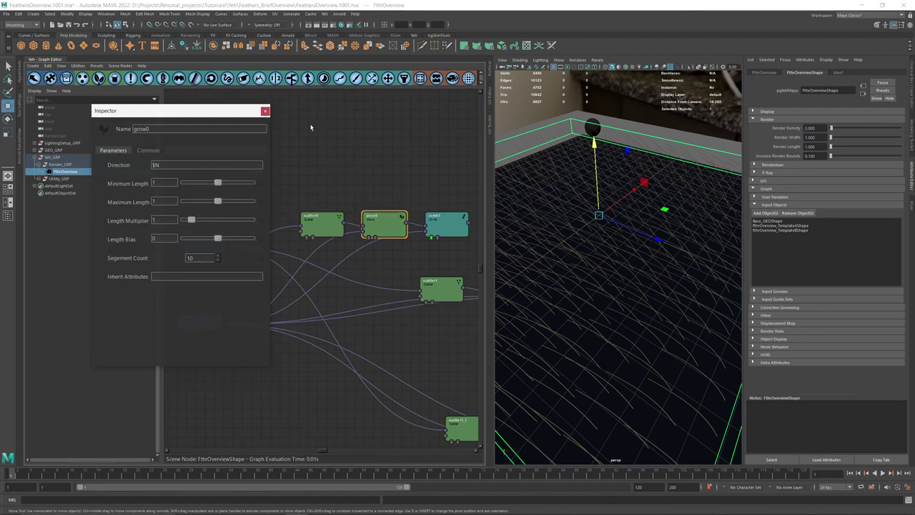
click(265, 110)
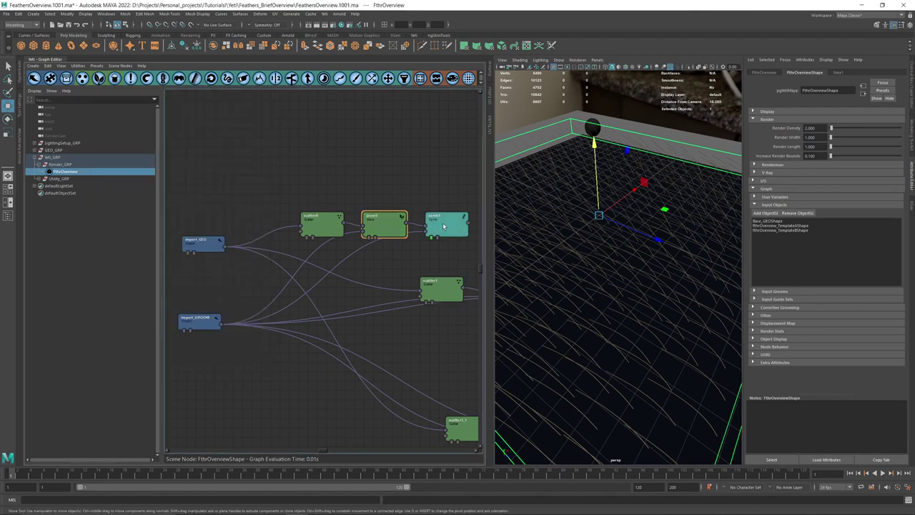
click(443, 226)
Move import_GEO upward and shift the scatter0, grow0 and comb1 chain farther above the old branches
drag(205, 239, 196, 220)
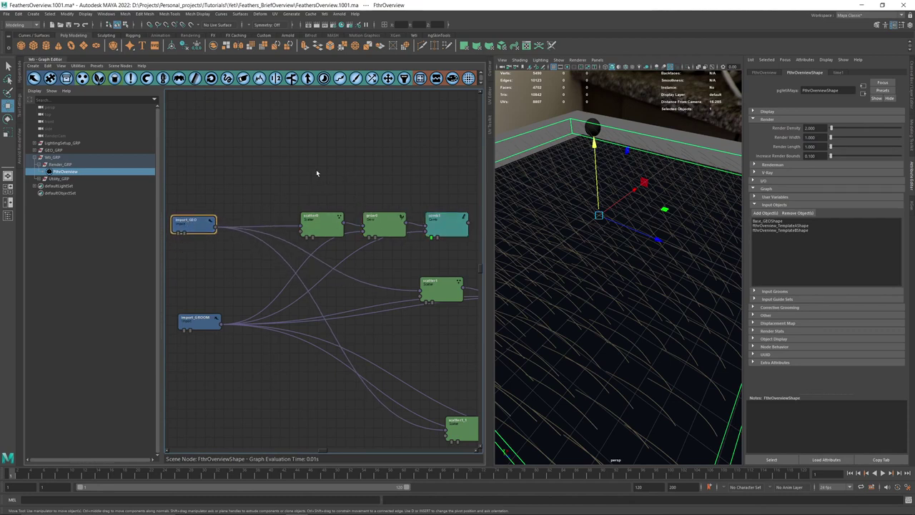
drag(316, 172, 436, 185)
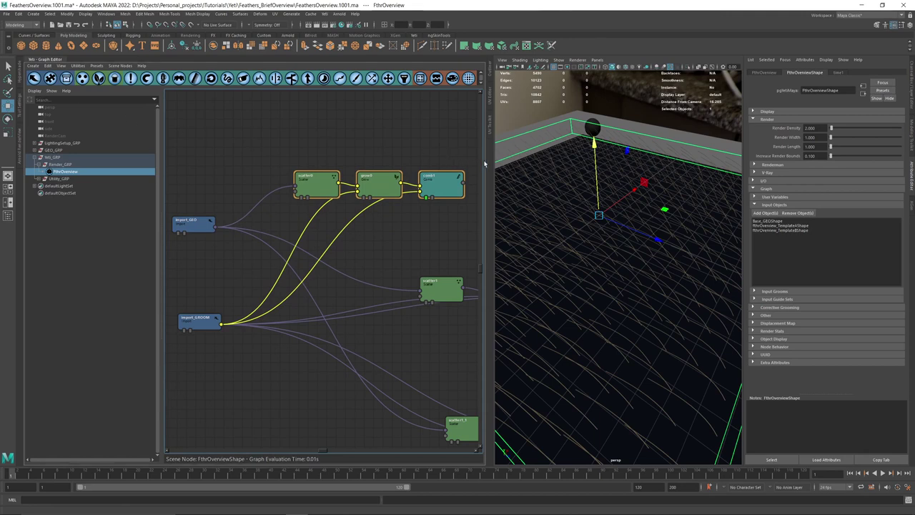
middle_drag(428, 157, 264, 165)
middle_drag(367, 201, 369, 225)
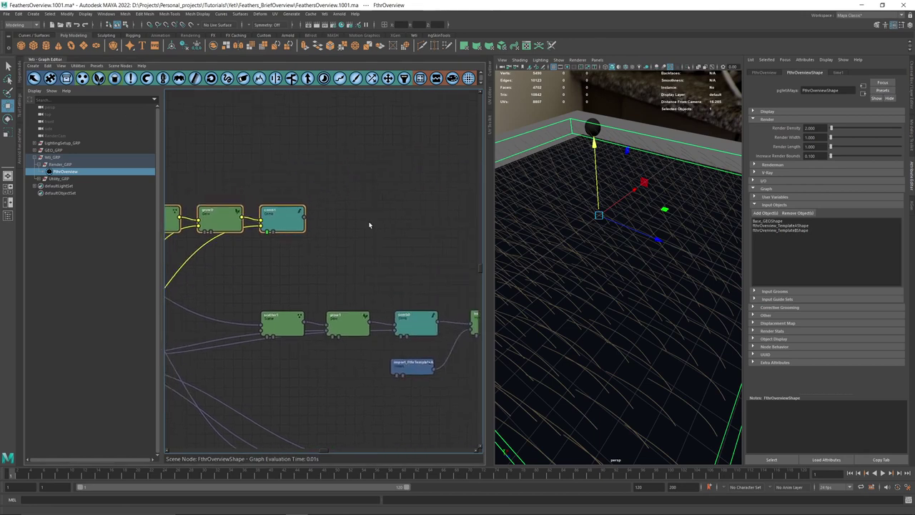
Move the two existing feather branches together with their final node well below the new chain
scroll(349, 214, down, 5)
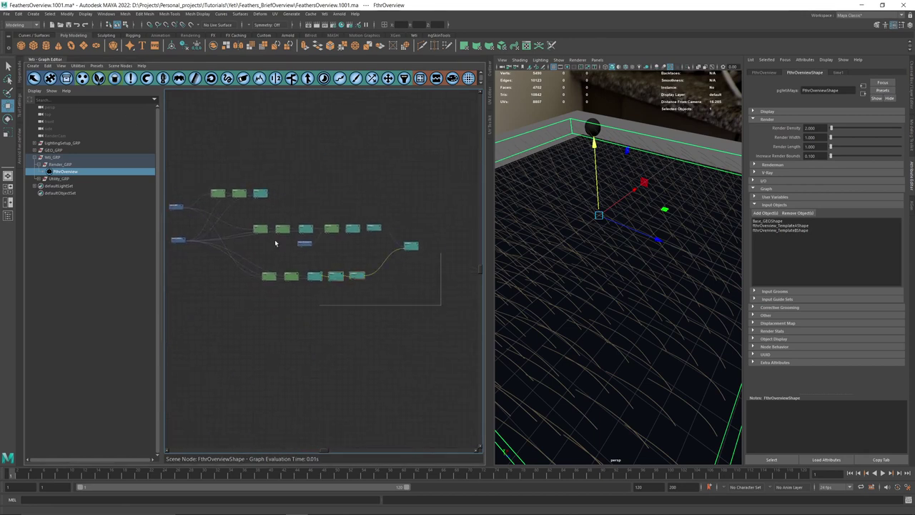
drag(276, 243, 254, 282)
drag(240, 210, 451, 319)
drag(412, 248, 407, 355)
middle_drag(327, 242, 433, 299)
Lower the scatter0, grow0 and comb1 chain so it lines up with import_GEO
scroll(433, 298, up, 1)
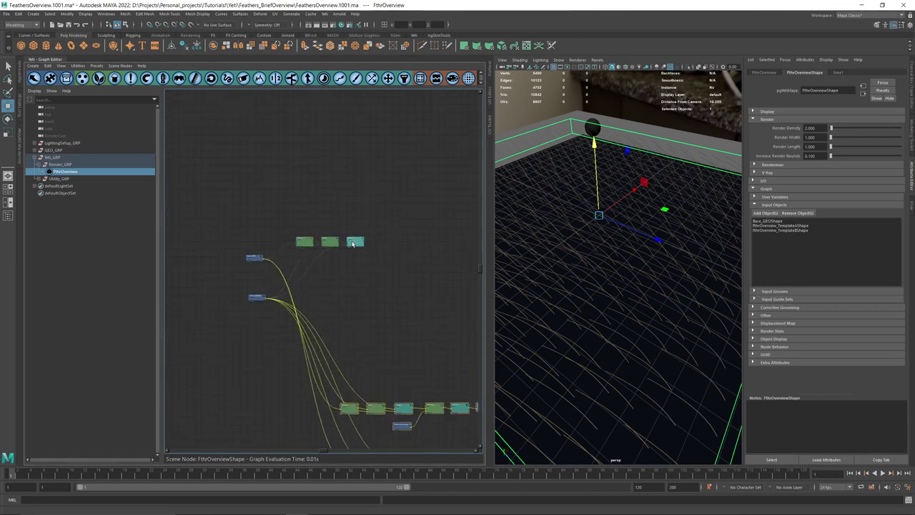
scroll(352, 244, up, 2)
drag(396, 270, 277, 224)
drag(343, 244, 342, 265)
click(418, 258)
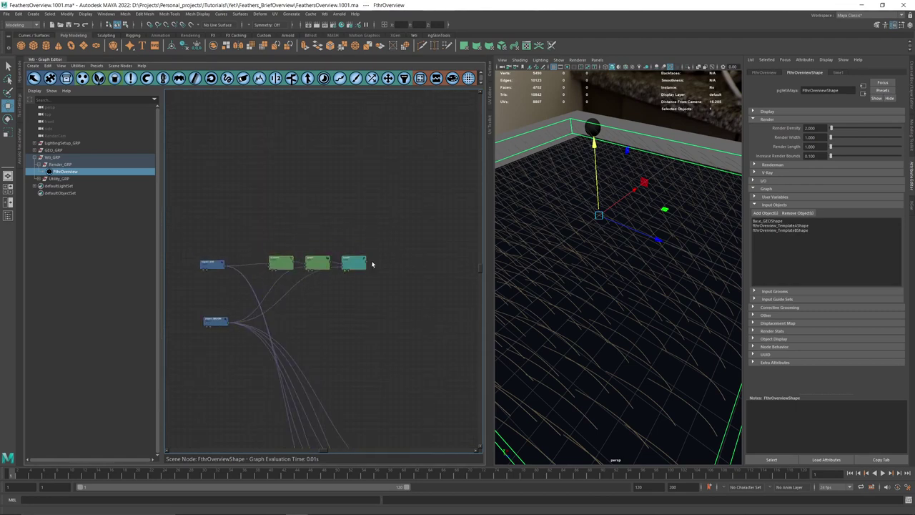
Create an instance node after comb1 and connect the output of comb1 to it
scroll(372, 264, up, 3)
click(32, 66)
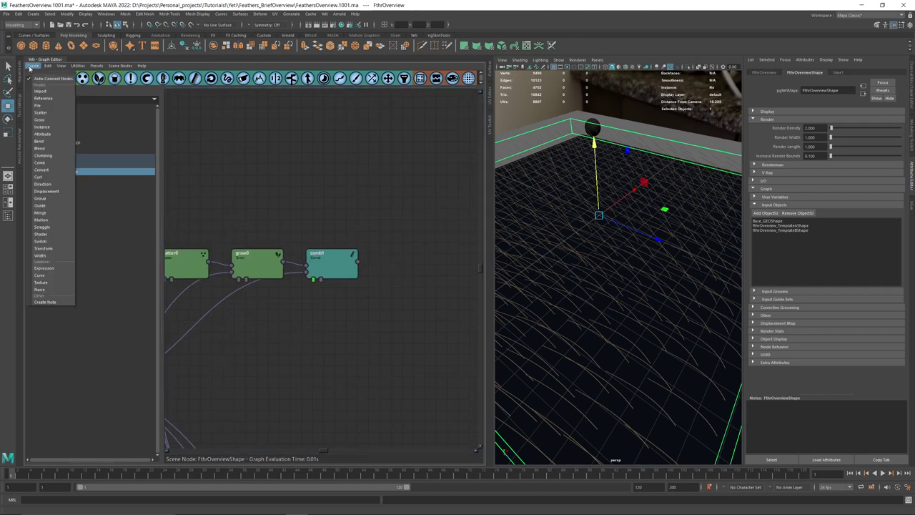
click(44, 127)
drag(341, 282, 424, 266)
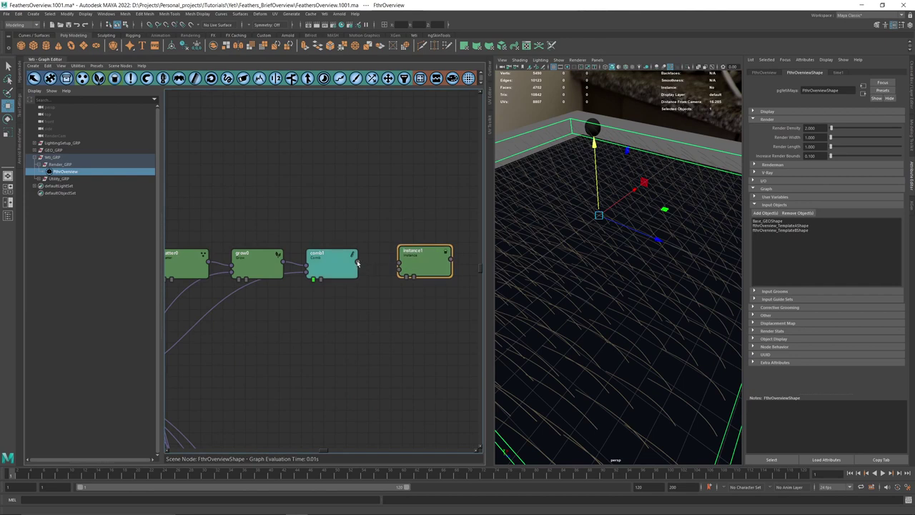
drag(357, 263, 399, 265)
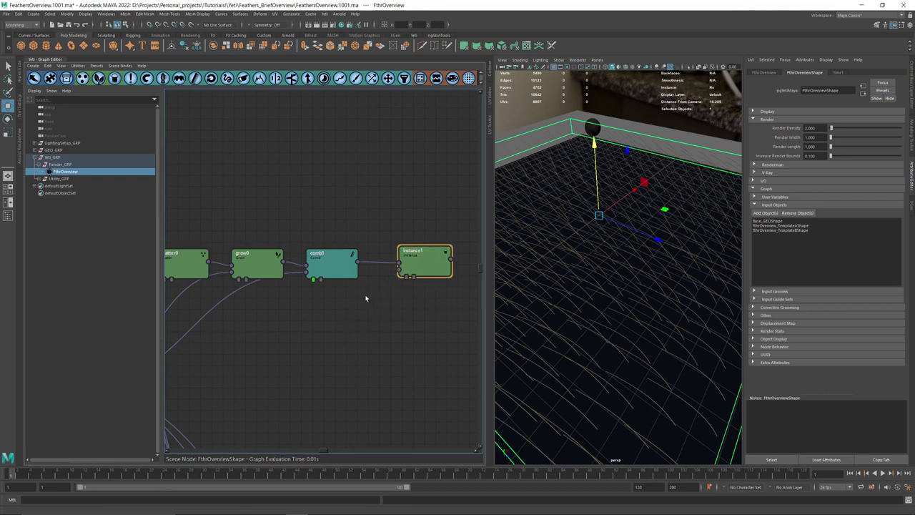
Add an import node below comb1 and set its type to Feather
click(274, 289)
click(34, 78)
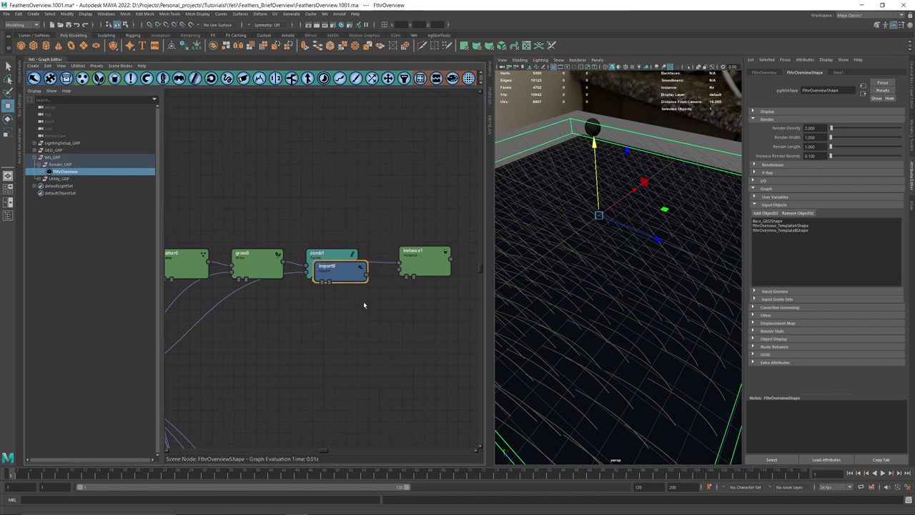
drag(340, 279, 321, 316)
double_click(320, 314)
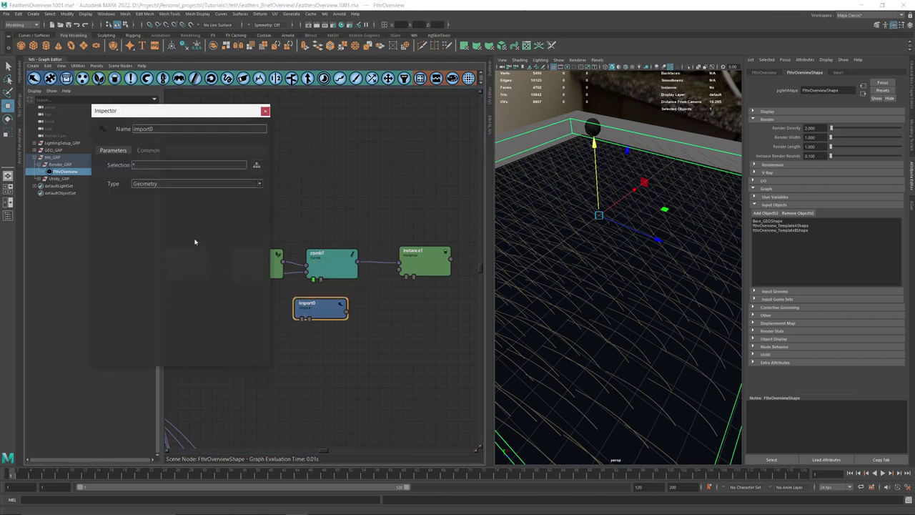
click(178, 183)
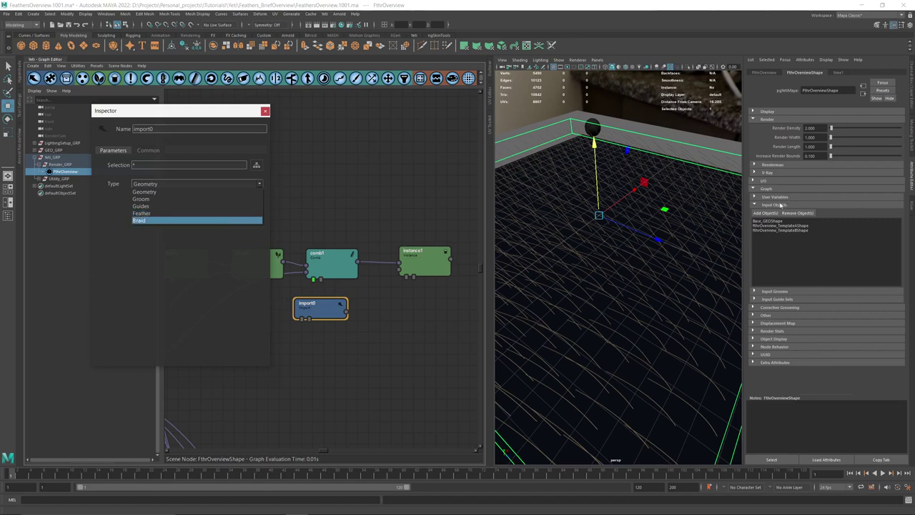
click(155, 214)
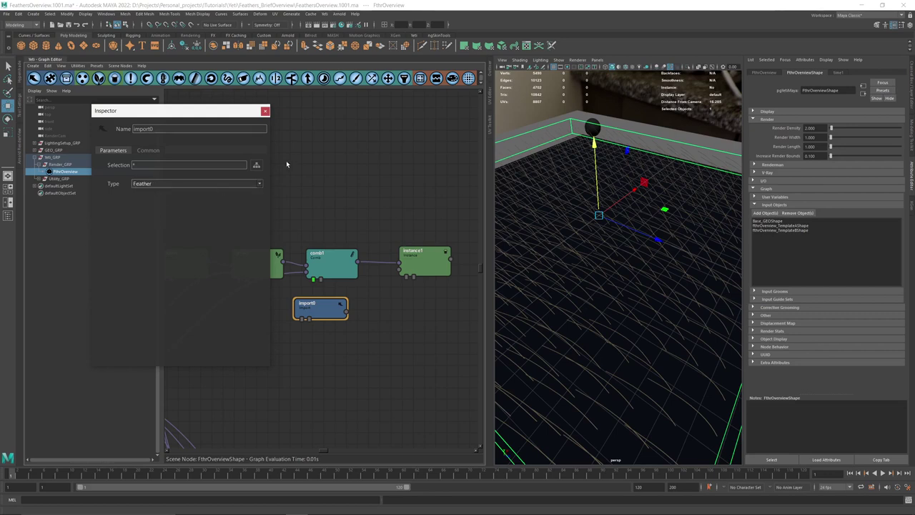
Assign fthrOverview_TemplateBShape as the selection of the new feather import node
click(259, 165)
click(172, 208)
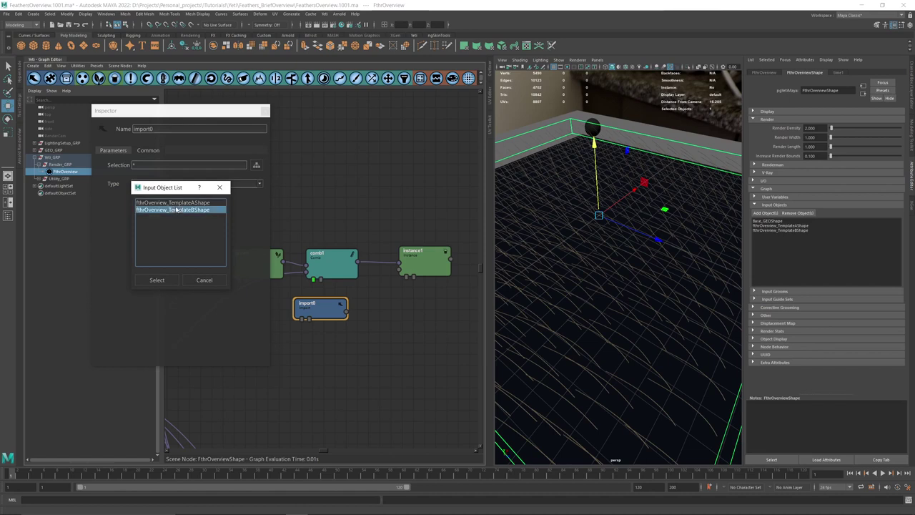
click(154, 280)
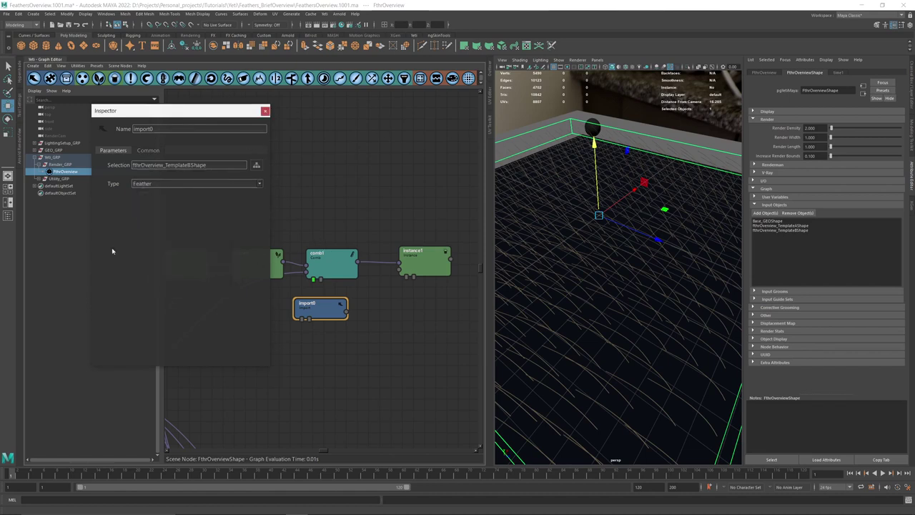
Save the scene incrementally as FeathersOverview.1002.ma
alt+drag(588, 174, 604, 176)
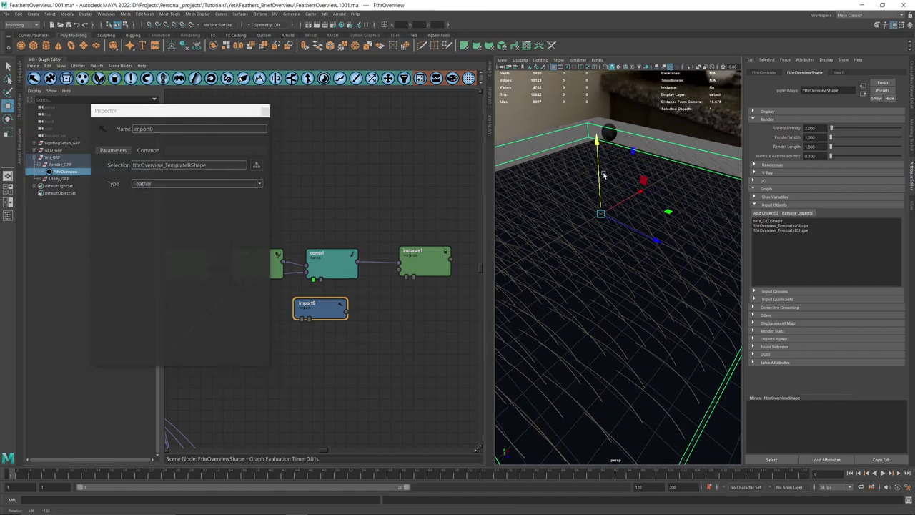
key(q)
key(ctrl+alt+s)
click(443, 264)
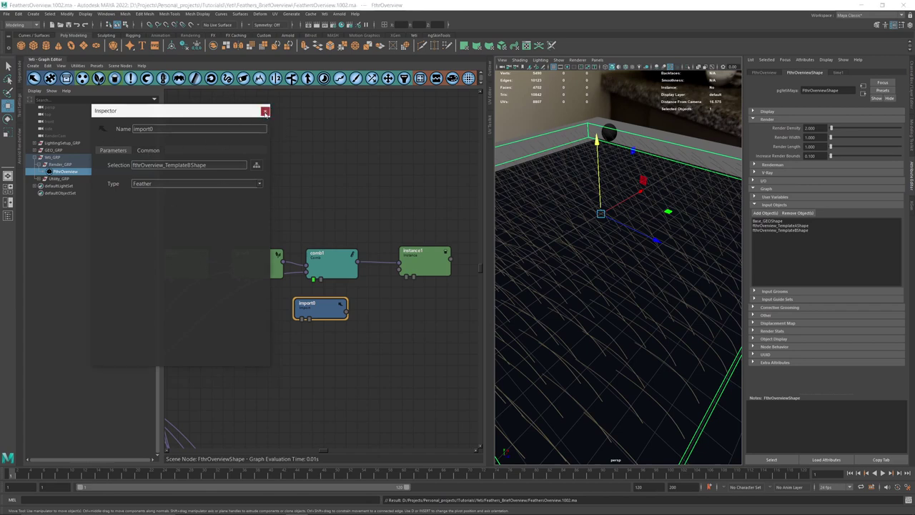
Connect the output of the import0 node to the second input of instance1 and place import0 slightly closer to comb1
click(266, 107)
drag(348, 309, 400, 269)
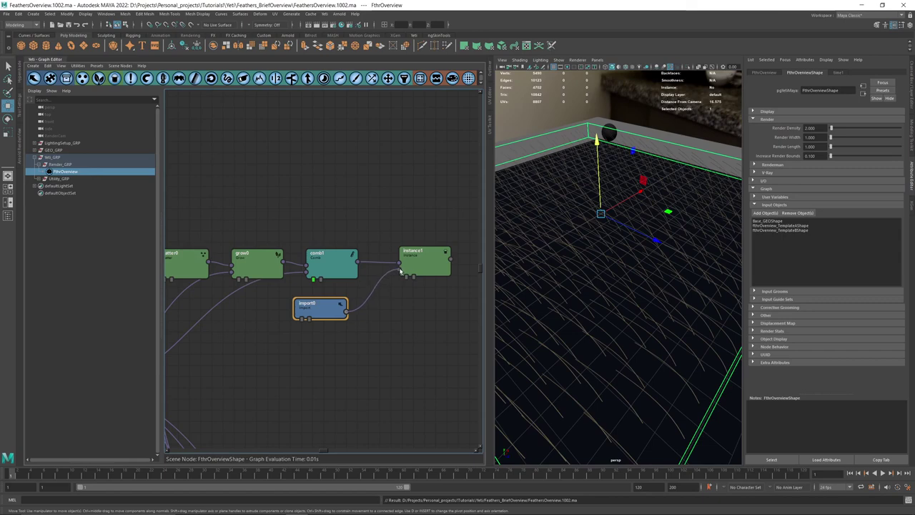
alt+drag(636, 271, 577, 267)
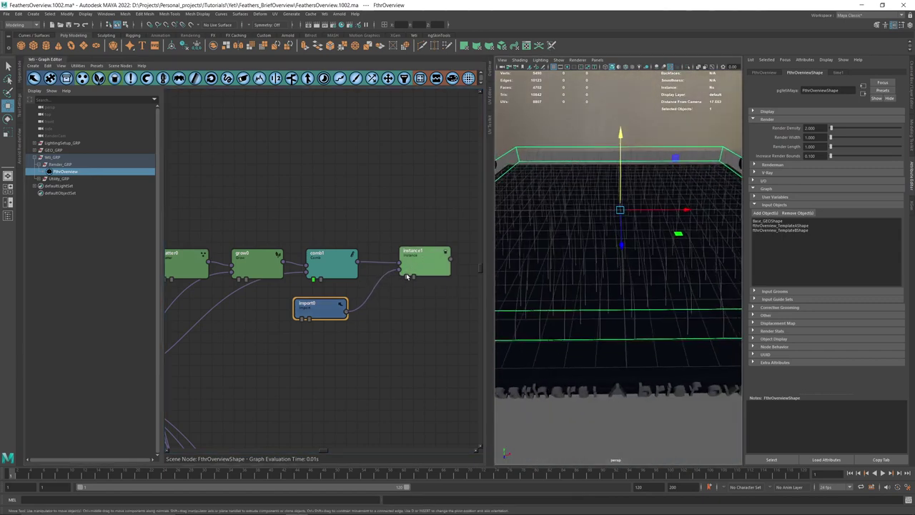
drag(313, 306, 322, 301)
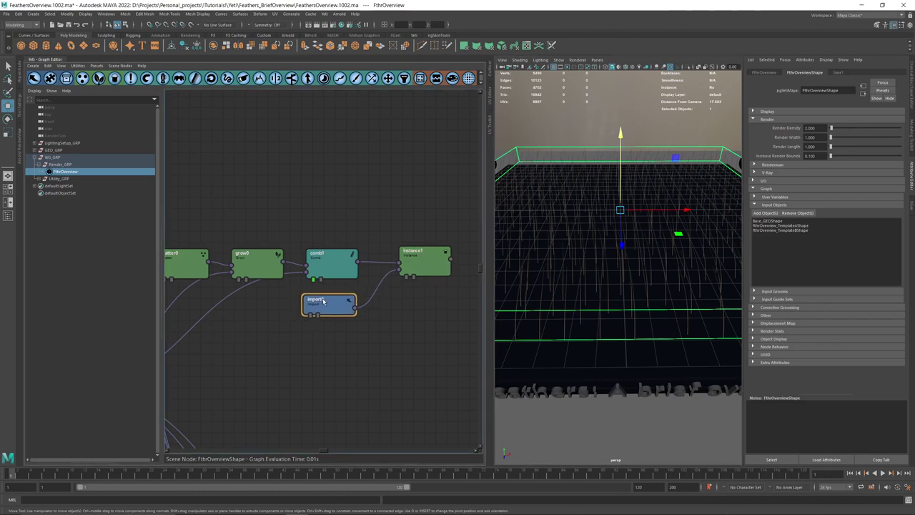
Rename the import0 node as import_FthrTemplateB
double_click(322, 301)
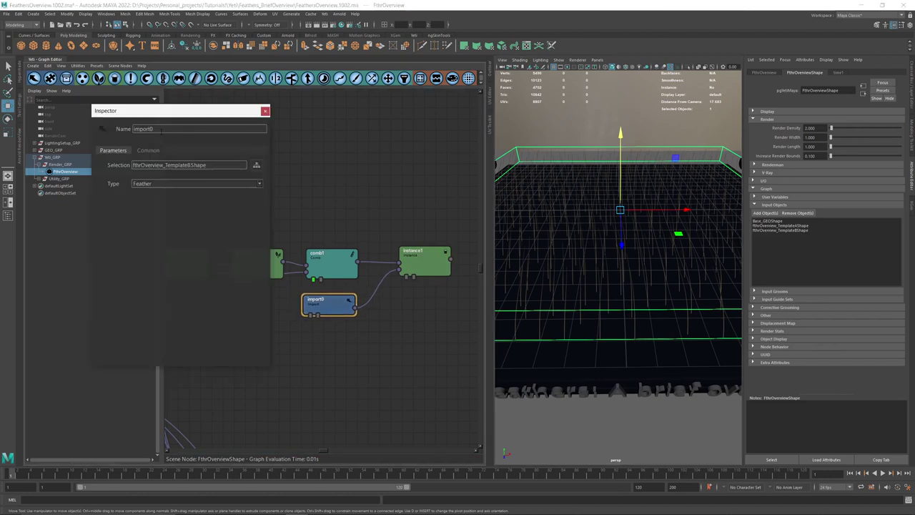
key(BackSpace)
text(_FthrTemplateB)
key(Return)
click(263, 111)
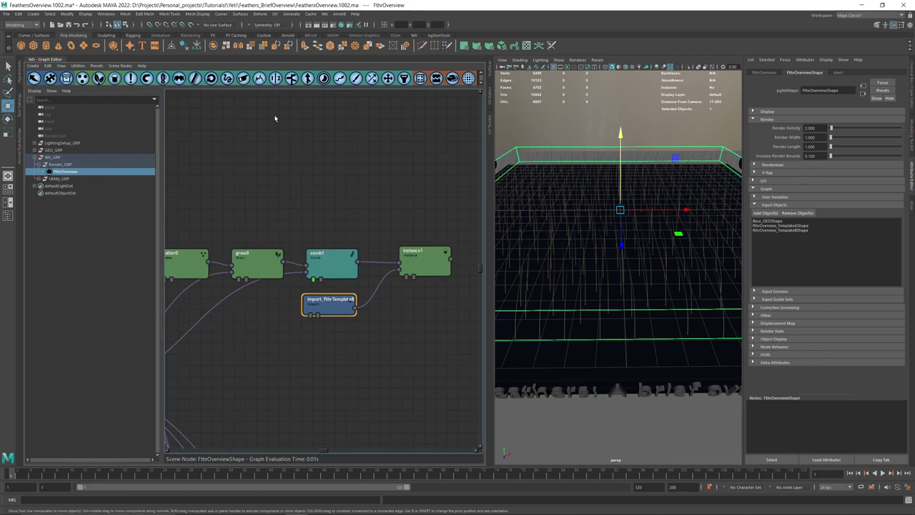
Try Points as the Instance To option of instance1, inspect the strands, and restore the option to Elements
double_click(419, 269)
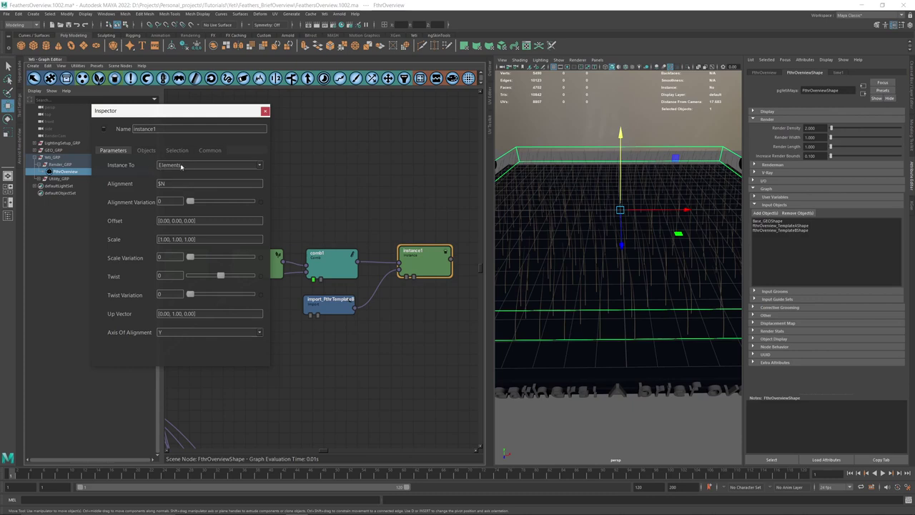
click(181, 166)
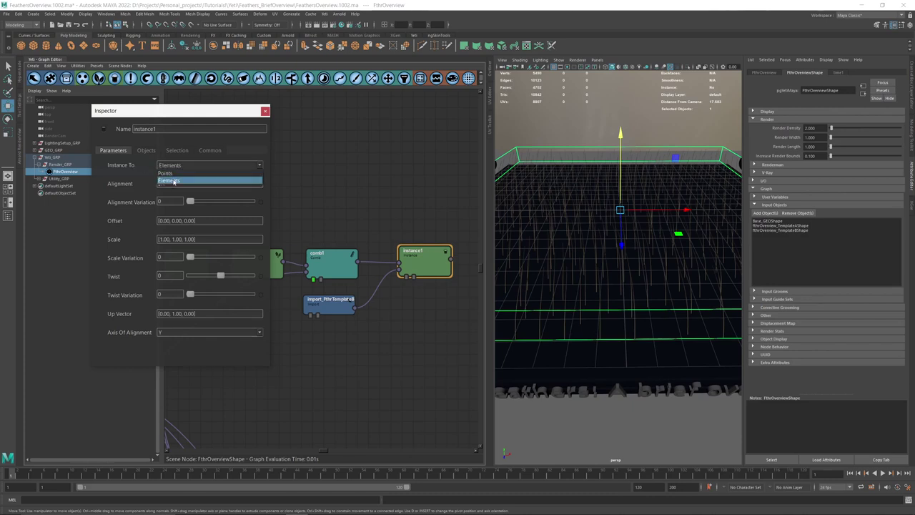
click(173, 180)
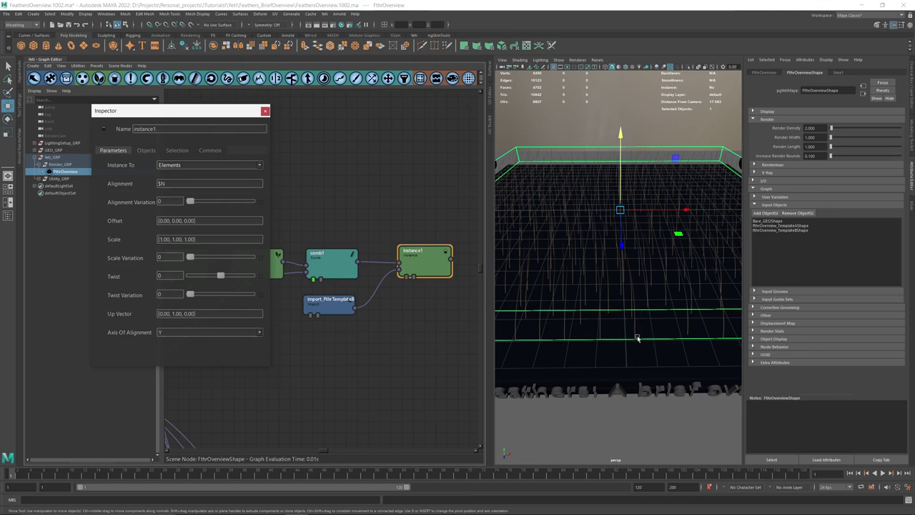
click(163, 165)
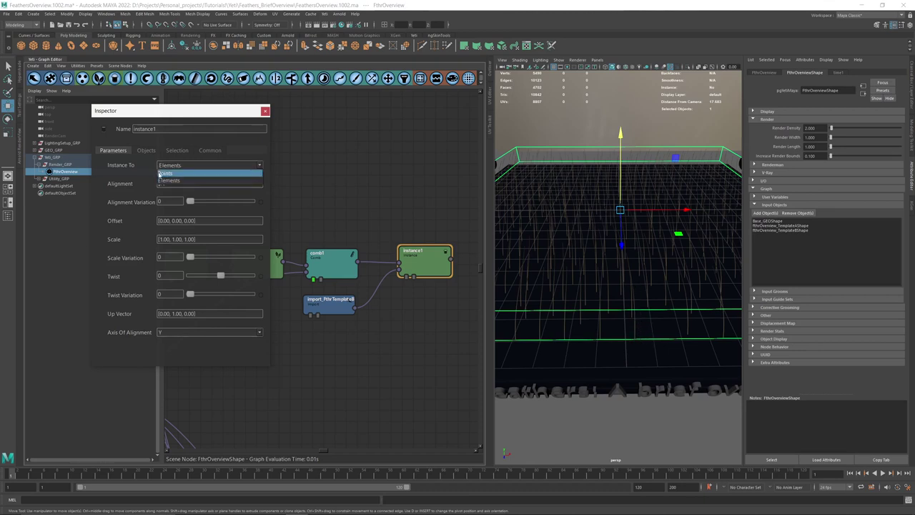
click(163, 173)
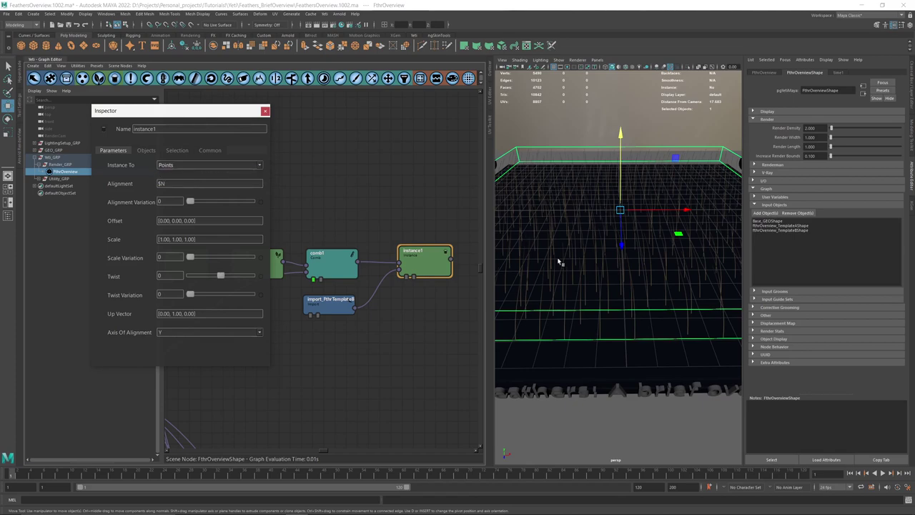
scroll(606, 291, up, 10)
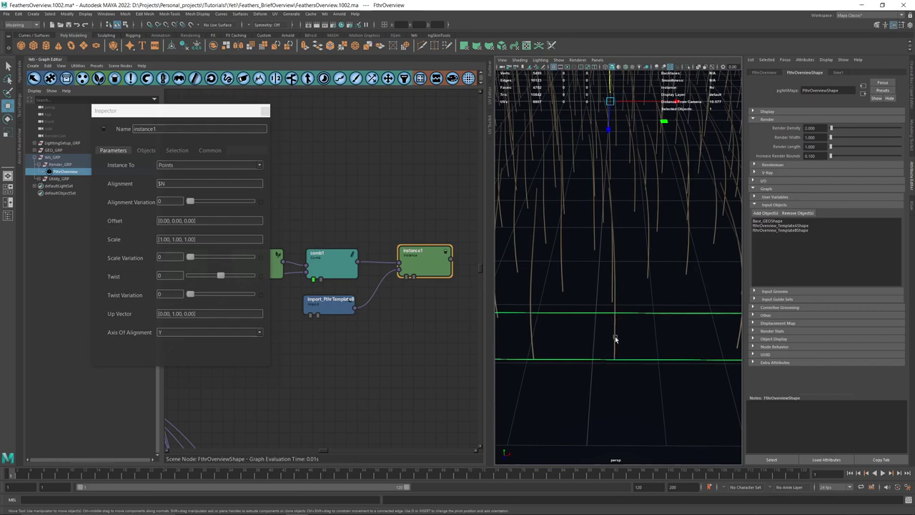
mouse_move(608, 335)
alt+mouse_down()
mouse_move(661, 326)
mouse_move(614, 329)
alt+mouse_up()
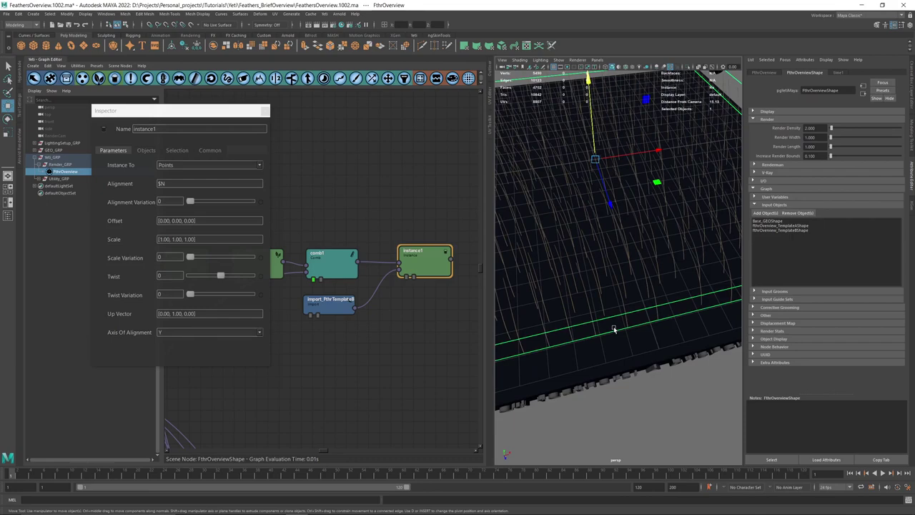
alt+drag(633, 304, 659, 264)
alt+drag(654, 219, 665, 243)
click(175, 165)
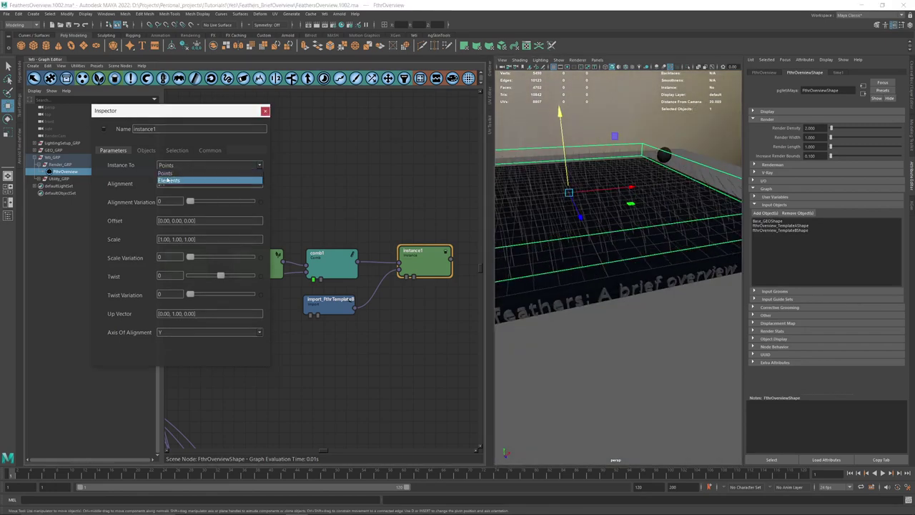
click(167, 180)
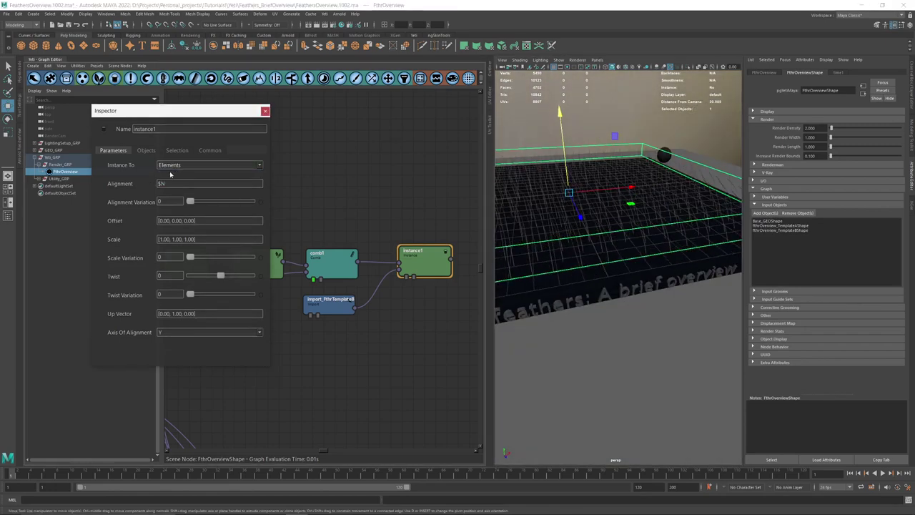
Examine the alignment, offset, scale, scale variation and up vector parameters of instance1
double_click(169, 183)
click(207, 221)
click(216, 239)
scroll(643, 187, up, 3)
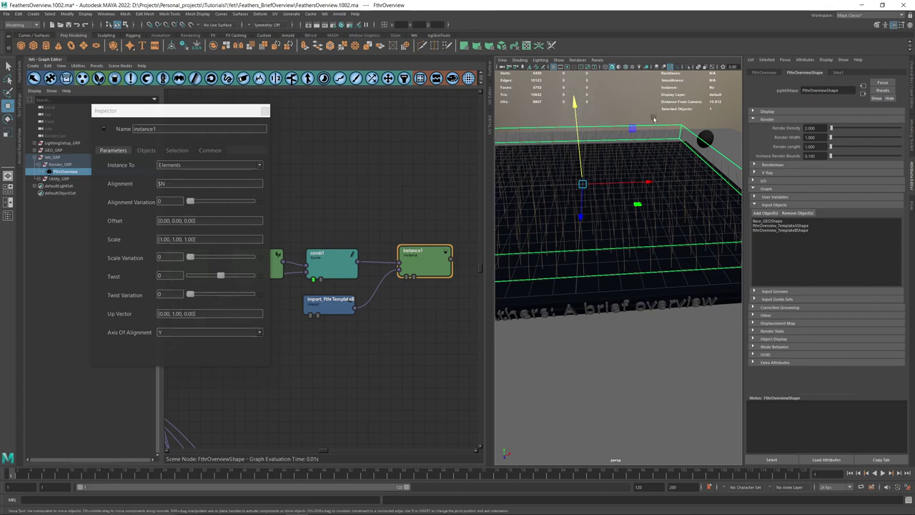
drag(199, 239, 157, 239)
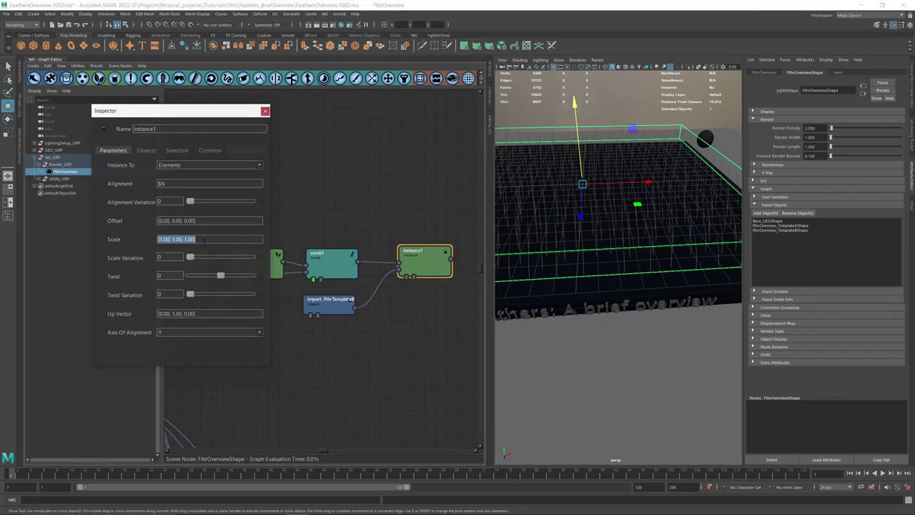
click(173, 239)
double_click(188, 239)
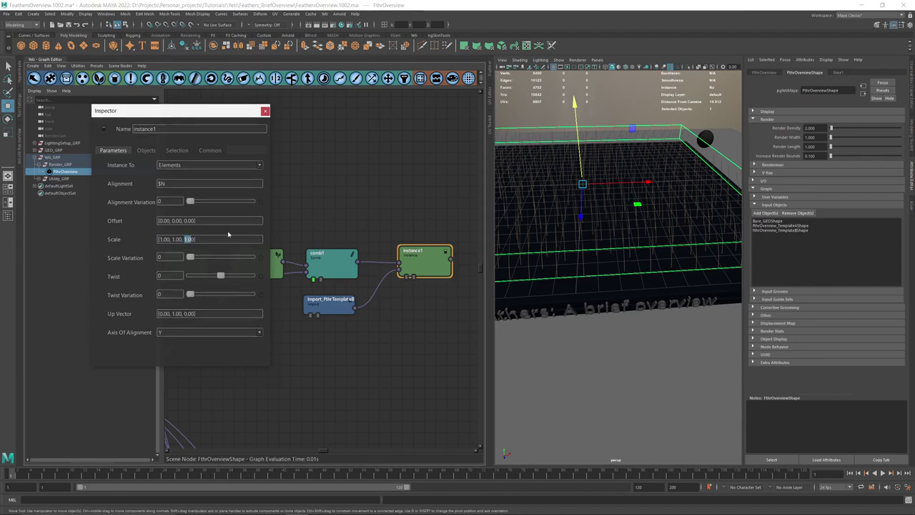
drag(170, 238, 160, 238)
click(217, 238)
click(169, 258)
click(207, 313)
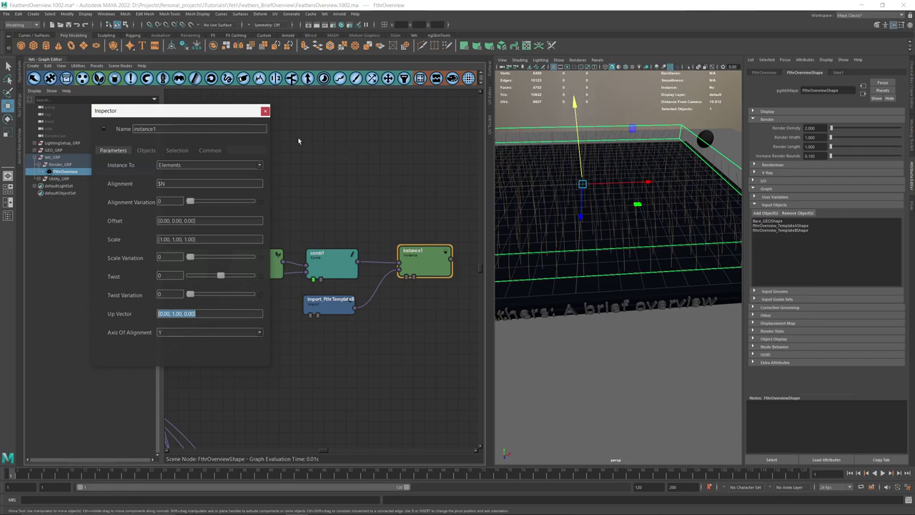
click(265, 111)
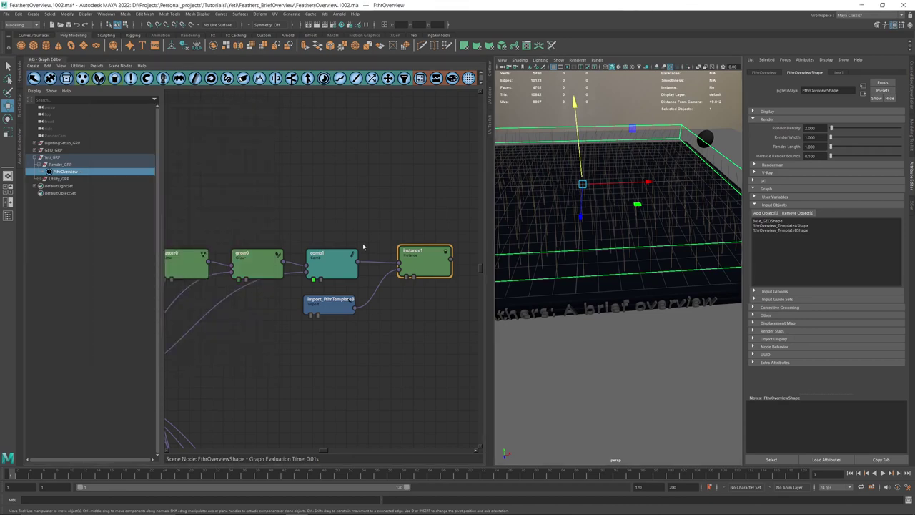
Display the output of instance1 in the viewport and compare the instanced feathers with the comb1 strands
click(405, 276)
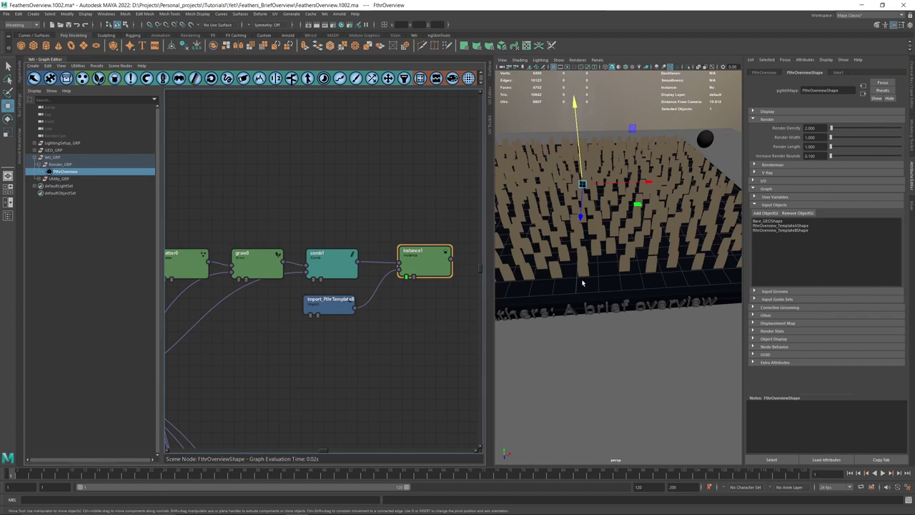
mouse_move(584, 279)
alt+mouse_down()
mouse_move(608, 268)
mouse_move(584, 283)
alt+mouse_up()
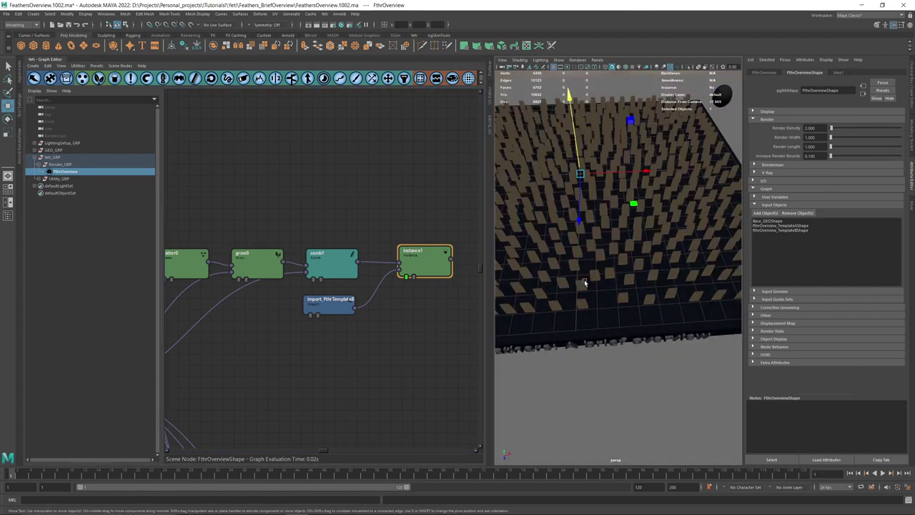
click(314, 278)
alt+right_drag(557, 305, 625, 315)
alt+drag(625, 314, 630, 317)
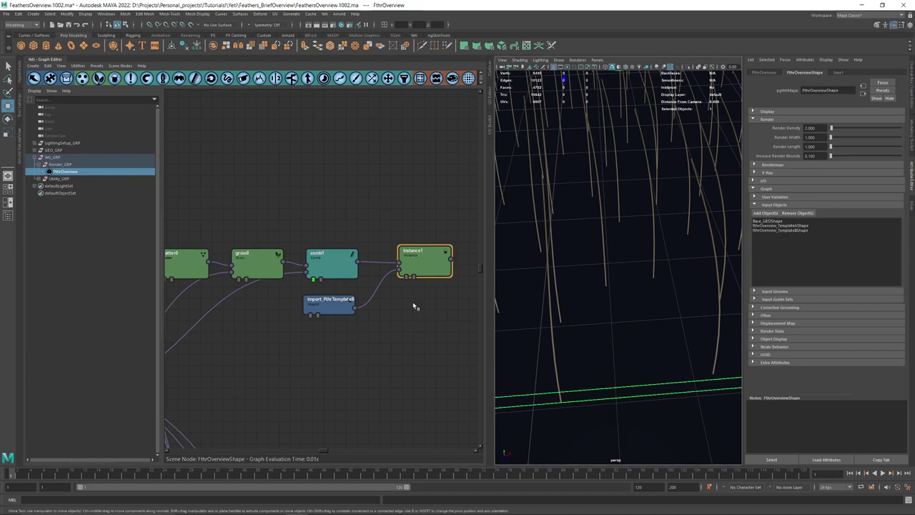
click(405, 276)
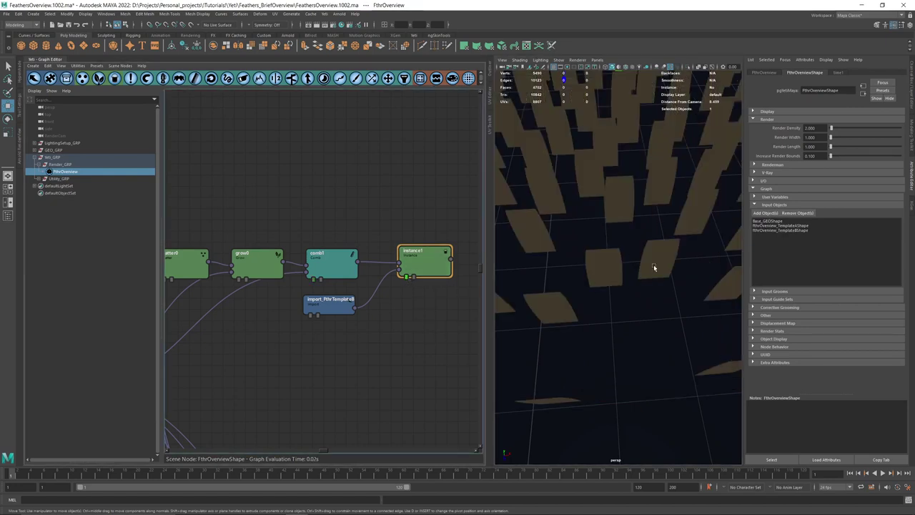
alt+right_drag(676, 296, 626, 296)
alt+drag(639, 299, 666, 280)
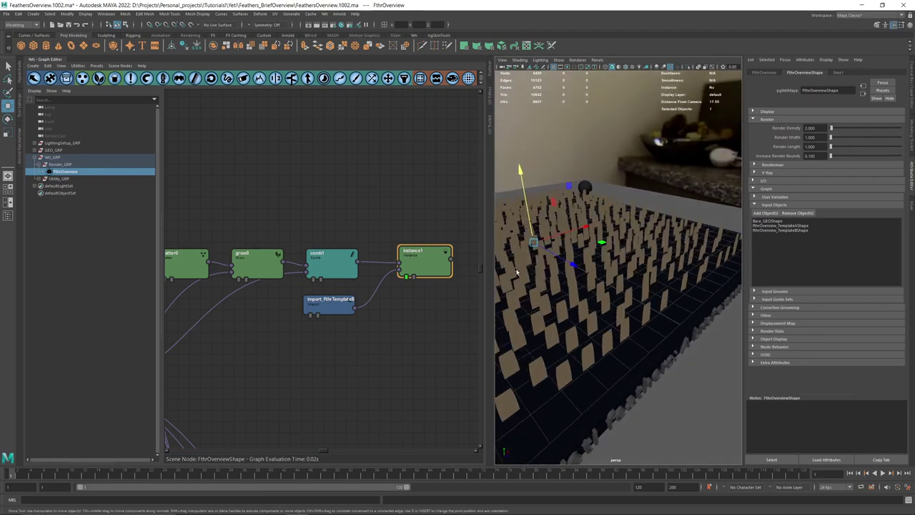
Enable Deform in the object settings of instance1 and inspect the feathers from another angle
double_click(427, 262)
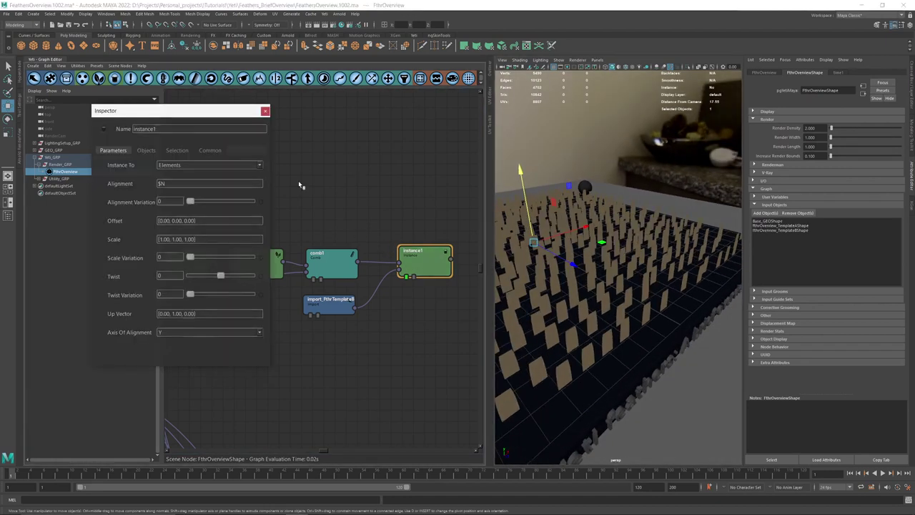
click(147, 151)
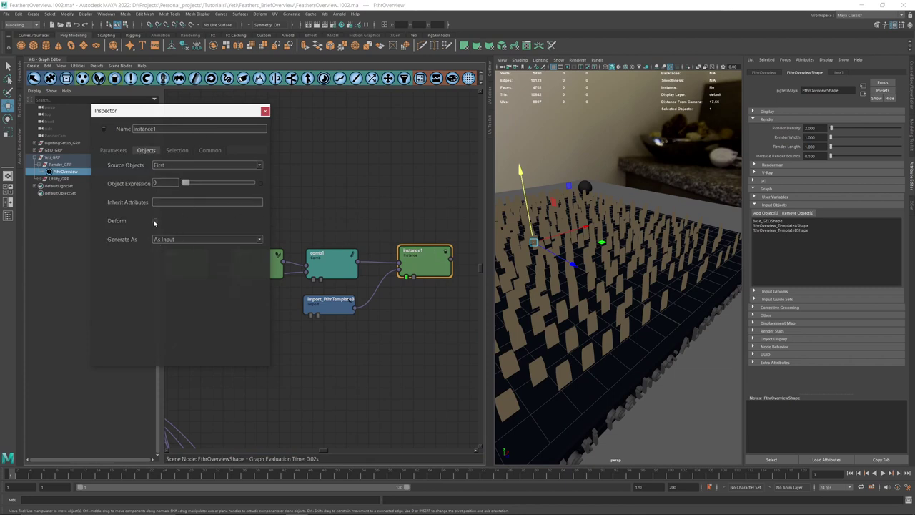
click(155, 221)
alt+drag(650, 284, 567, 307)
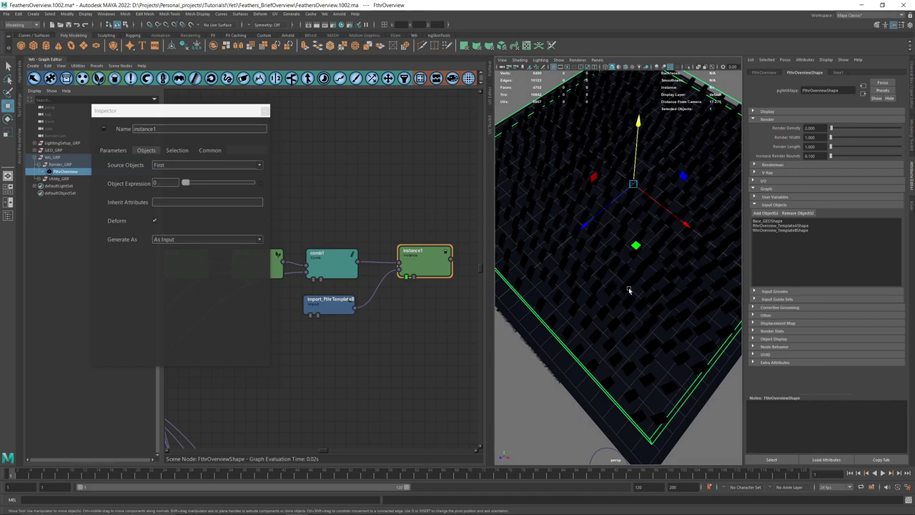
Inspect the deformed feathers on the base up close, at surface level and from above
mouse_move(630, 289)
alt+mouse_down()
mouse_move(609, 239)
mouse_move(633, 285)
alt+mouse_up()
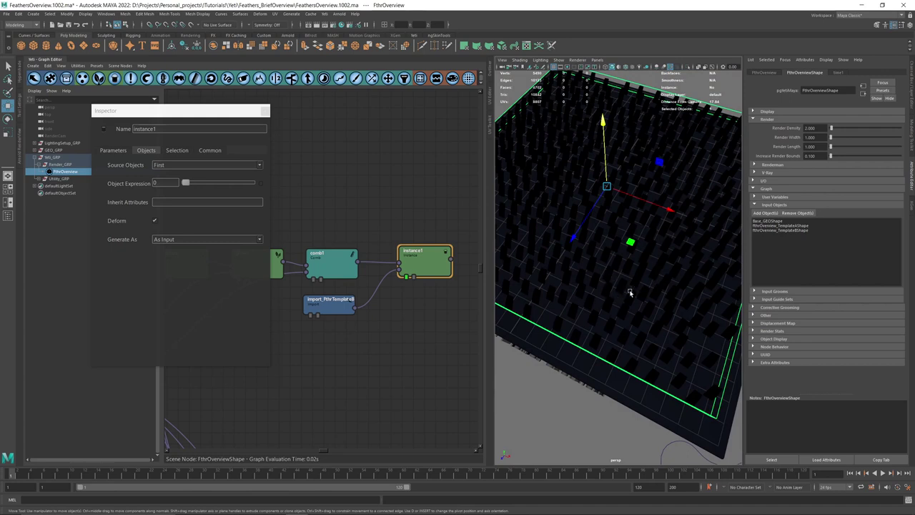
mouse_move(583, 270)
alt+mouse_down()
mouse_move(604, 247)
mouse_move(594, 262)
alt+mouse_up()
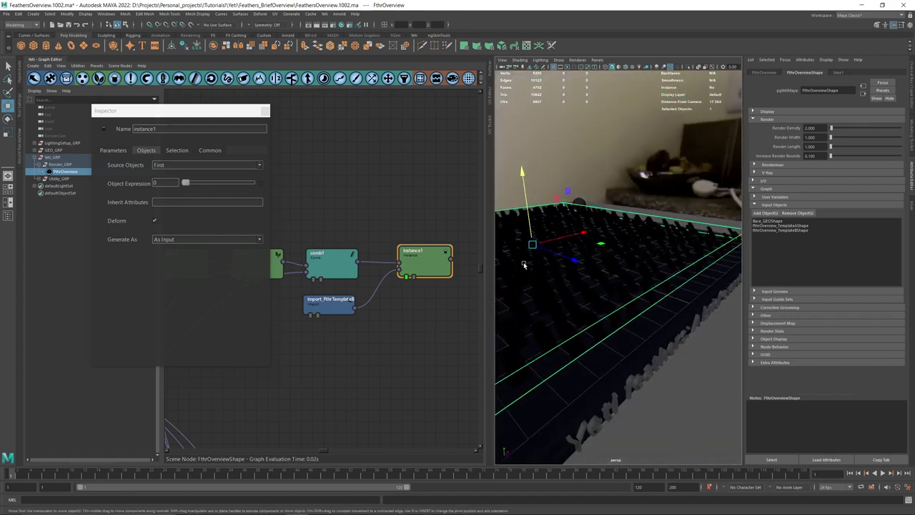
alt+drag(527, 267, 625, 254)
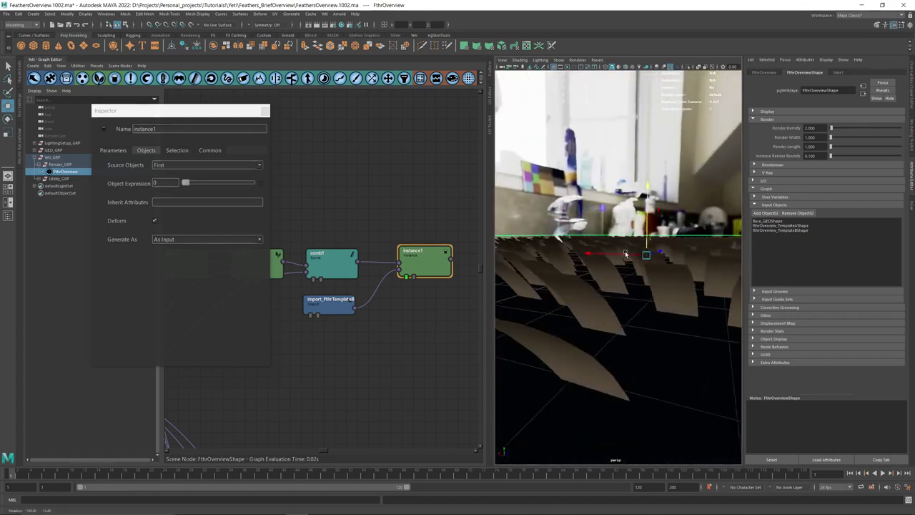
alt+right_drag(626, 254, 631, 256)
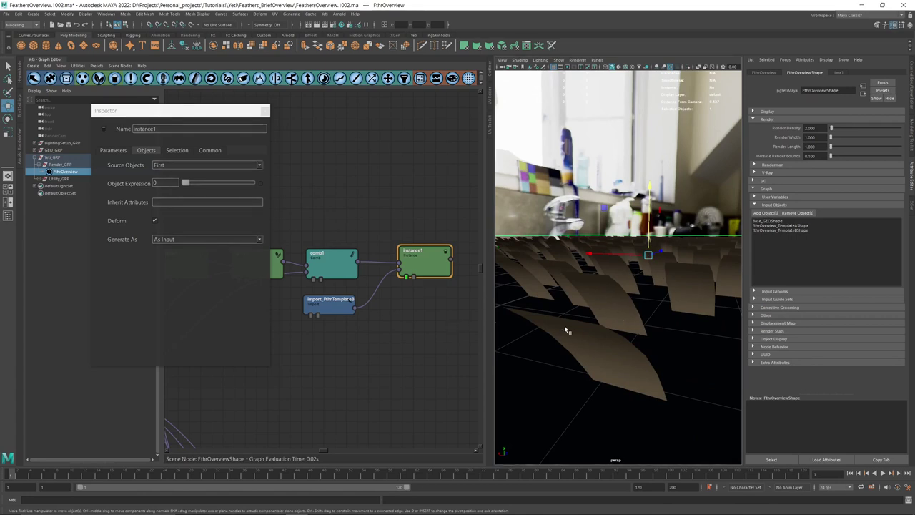
alt+drag(687, 275, 570, 260)
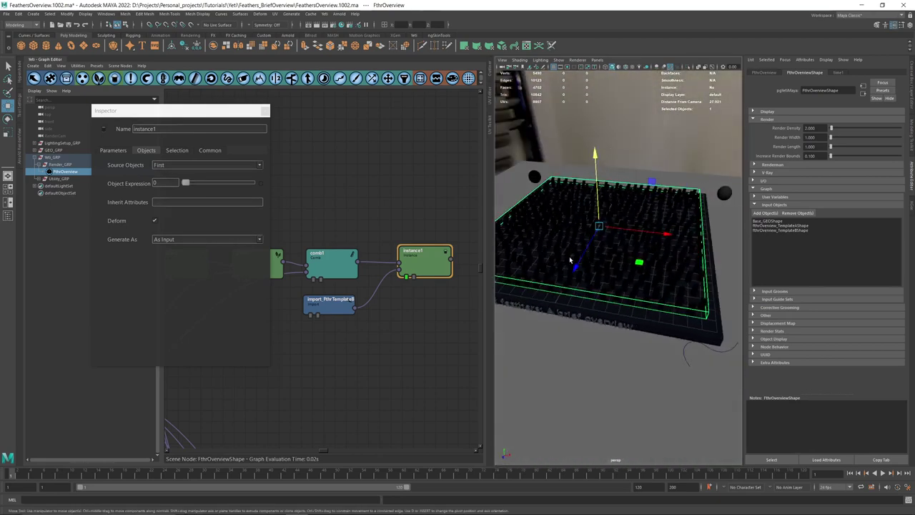
scroll(569, 260, up, 5)
Set the Up Vector of instance1 to [0.00, -1.00, 0.00] and check the feather shading from several angles
click(113, 152)
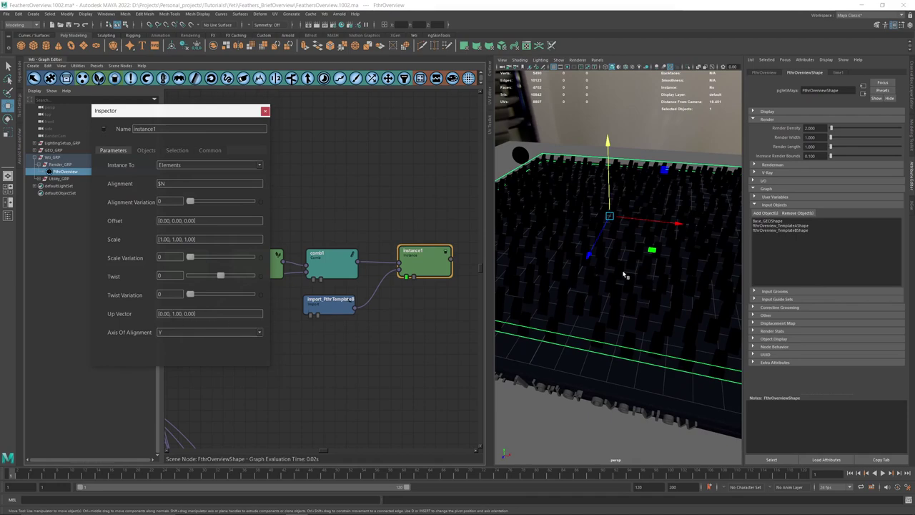
alt+drag(656, 270, 522, 279)
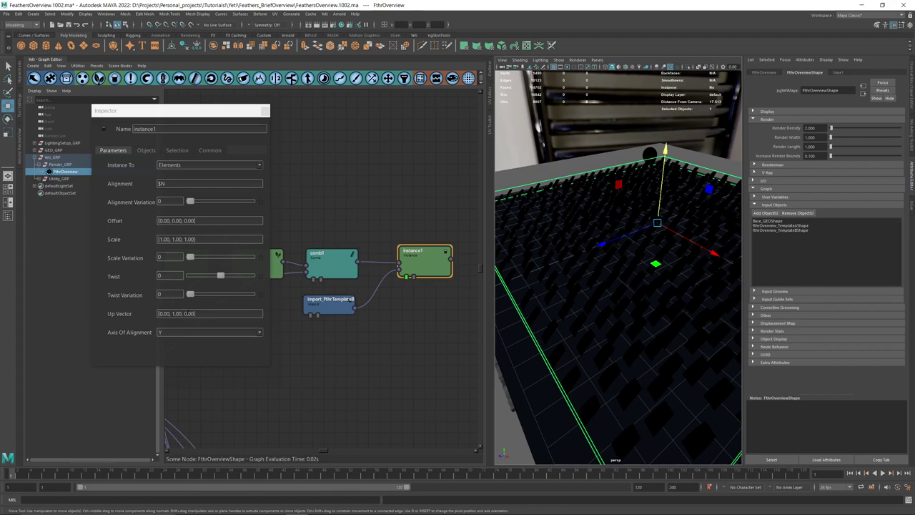
click(172, 314)
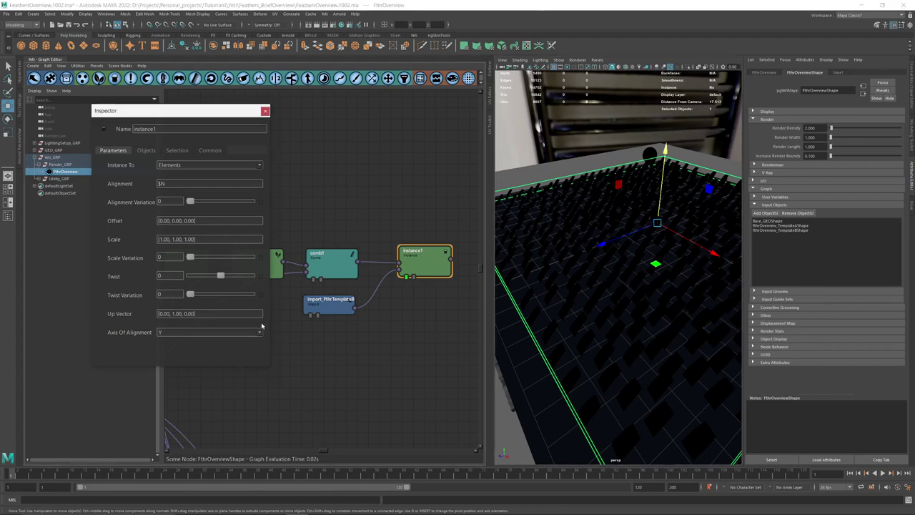
text(-)
key(Return)
alt+drag(562, 227, 658, 261)
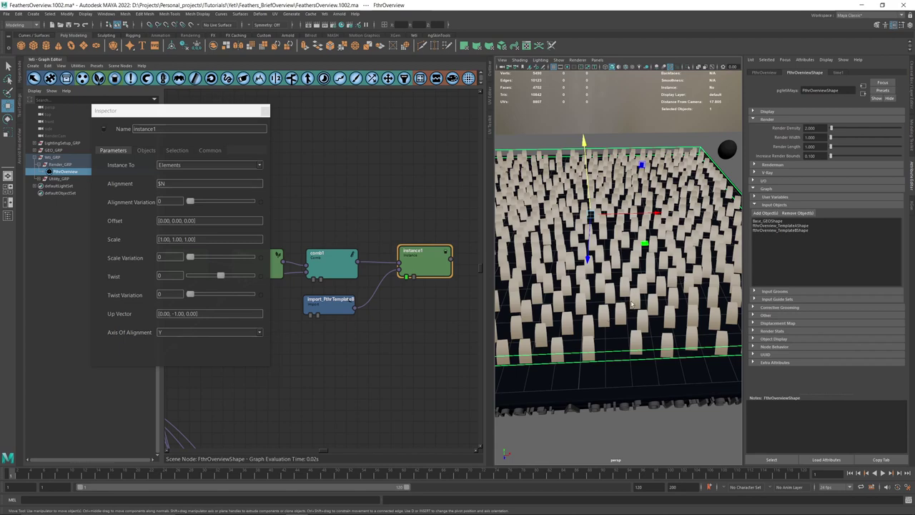
alt+drag(608, 278, 659, 276)
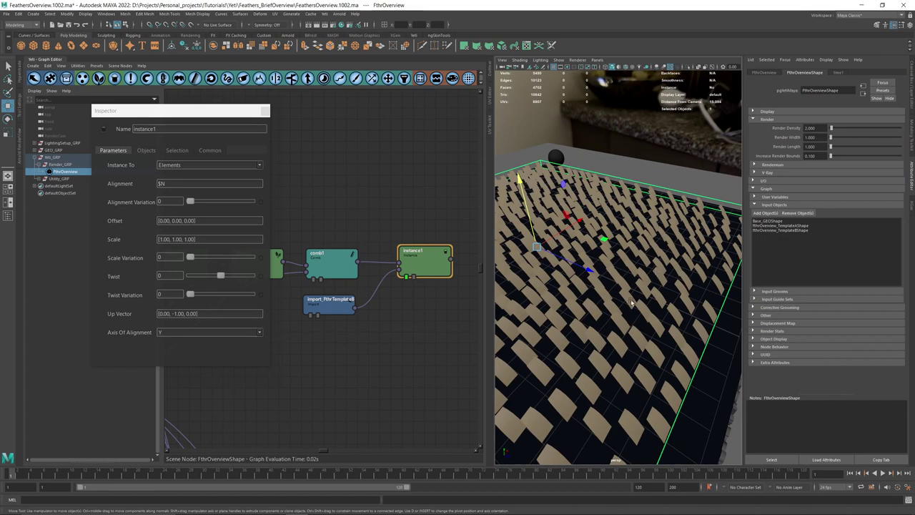
Replace the Up Vector of instance1 with the attribute N and check how the feathers are oriented
triple_click(204, 313)
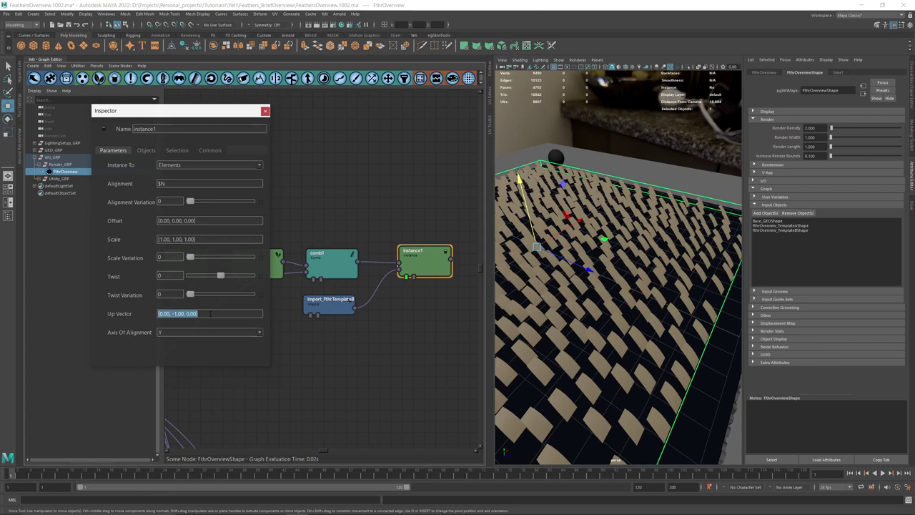
alt+drag(713, 287, 626, 288)
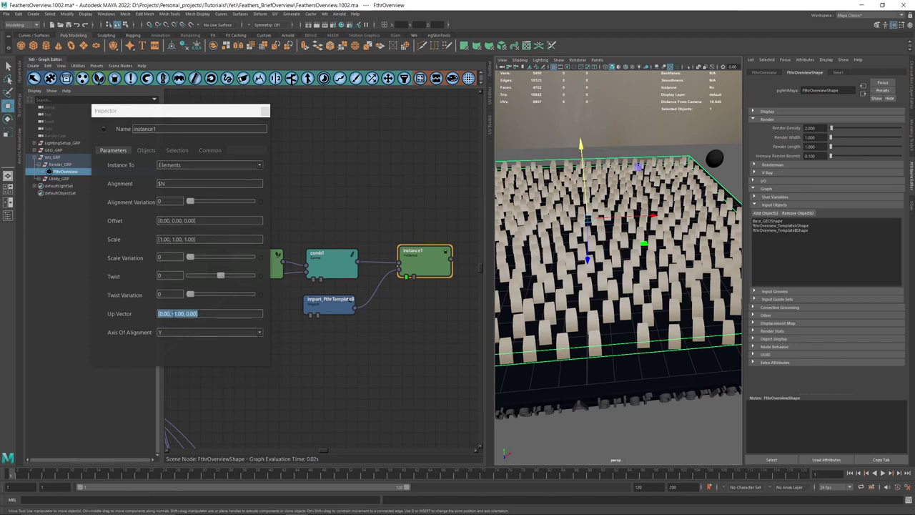
drag(207, 314, 148, 316)
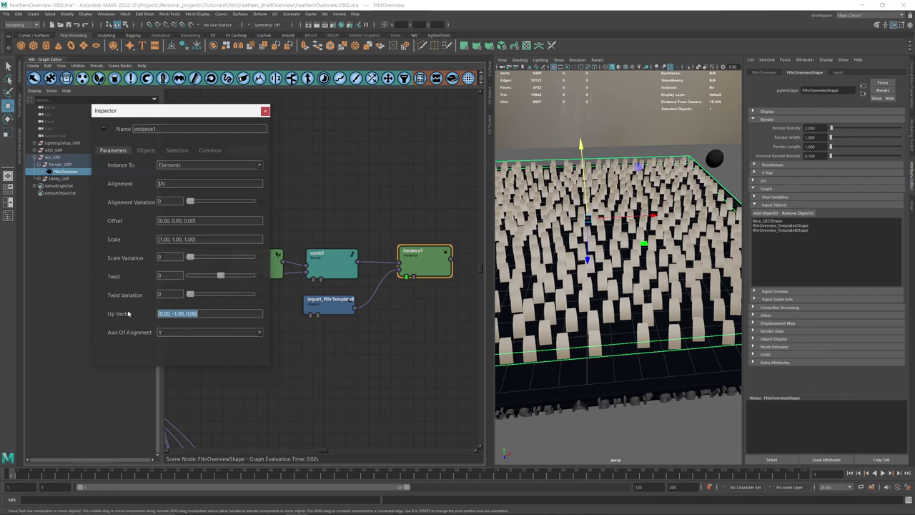
alt+drag(603, 214, 620, 205)
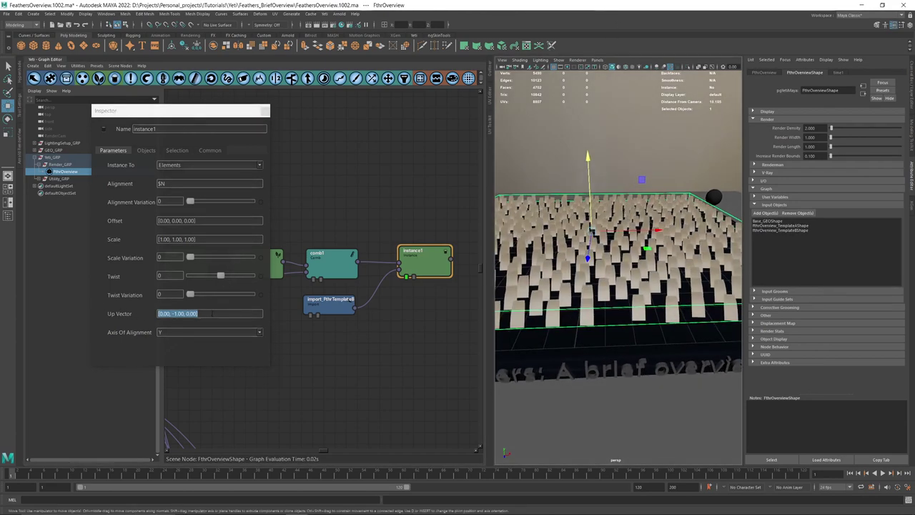
click(147, 313)
text(N)
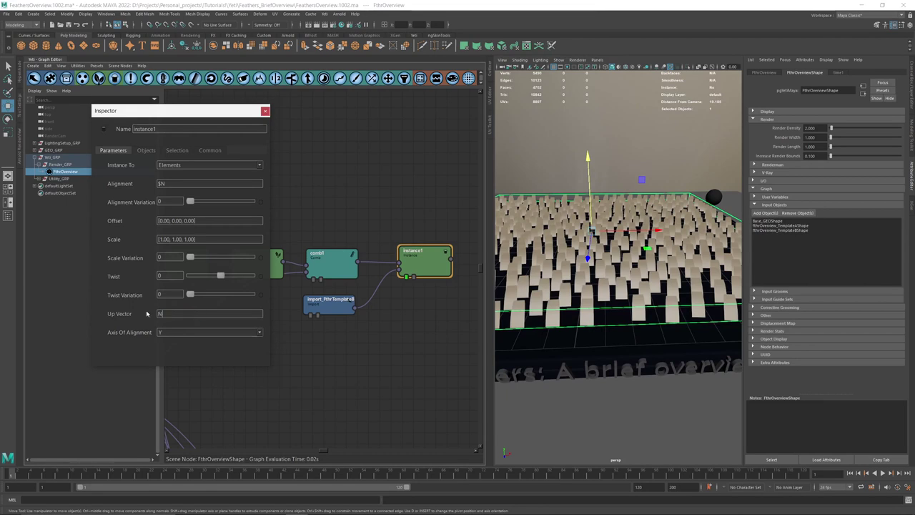
key(Return)
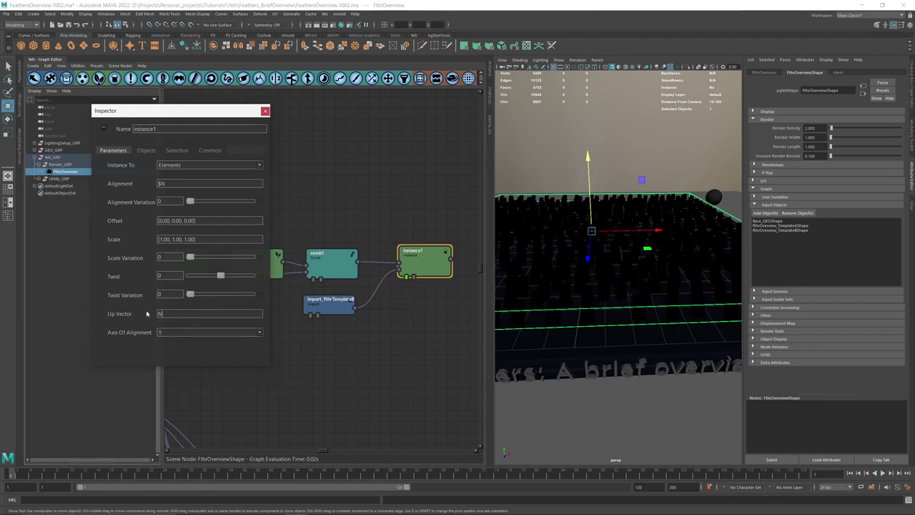
alt+drag(571, 278, 615, 286)
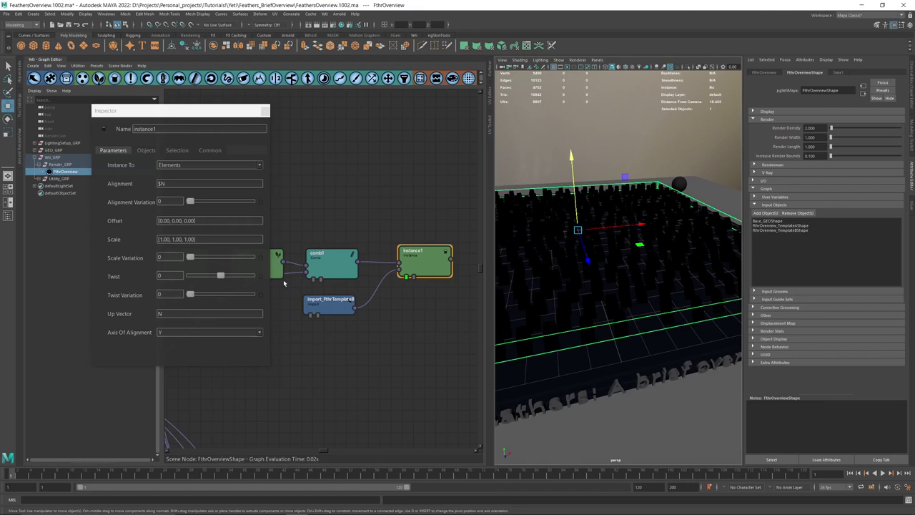
Negate the Up Vector of instance1 to -N and check the feathers in the viewport
click(156, 313)
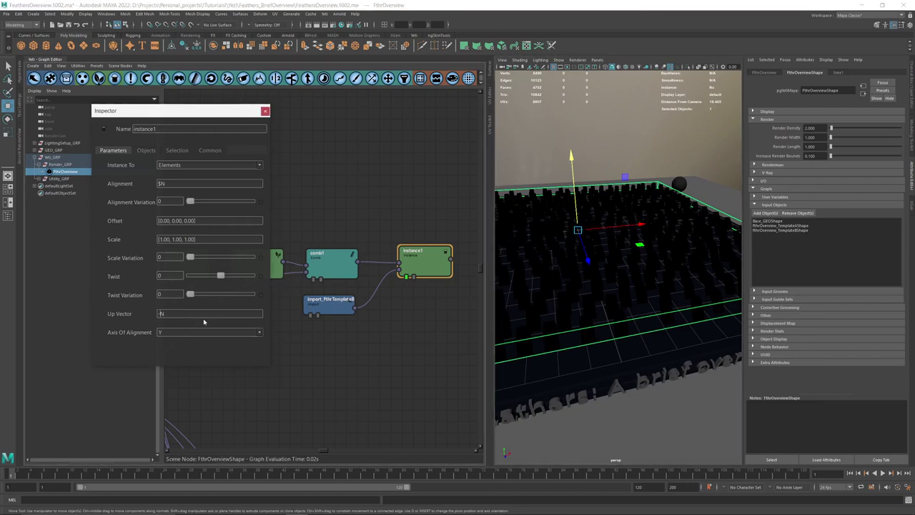
text(-)
key(Return)
alt+drag(534, 265, 583, 266)
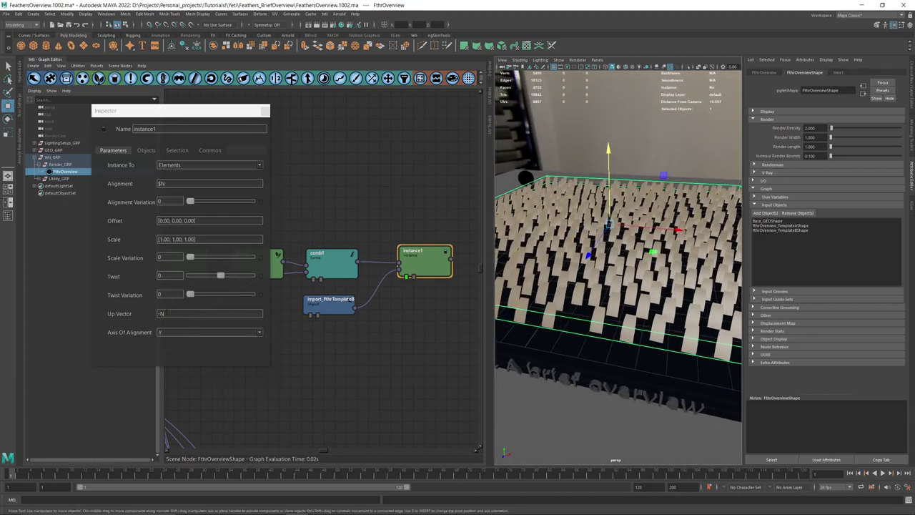
drag(166, 313, 156, 313)
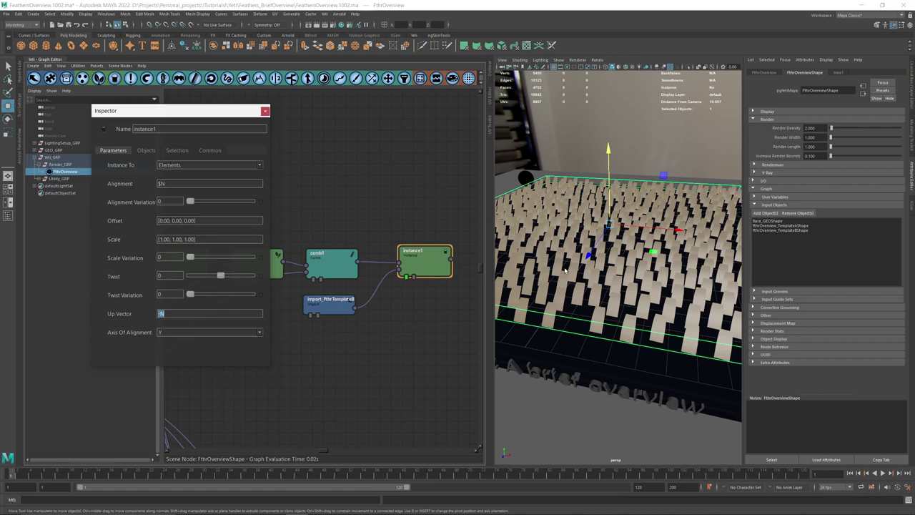
Compare the instance1 feathers with the comb1 strands at surface level by alternating the displayed node, ending on instance1
alt+drag(621, 273, 584, 261)
alt+right_drag(585, 261, 608, 282)
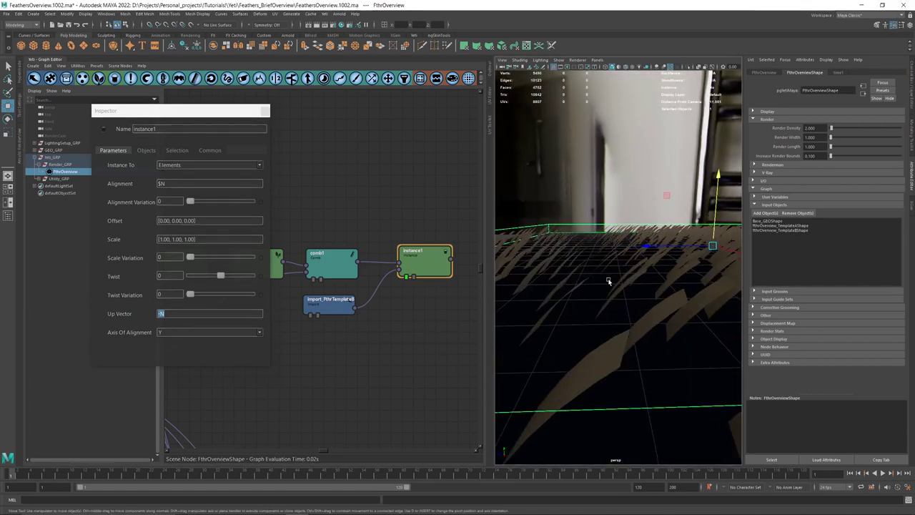
click(314, 278)
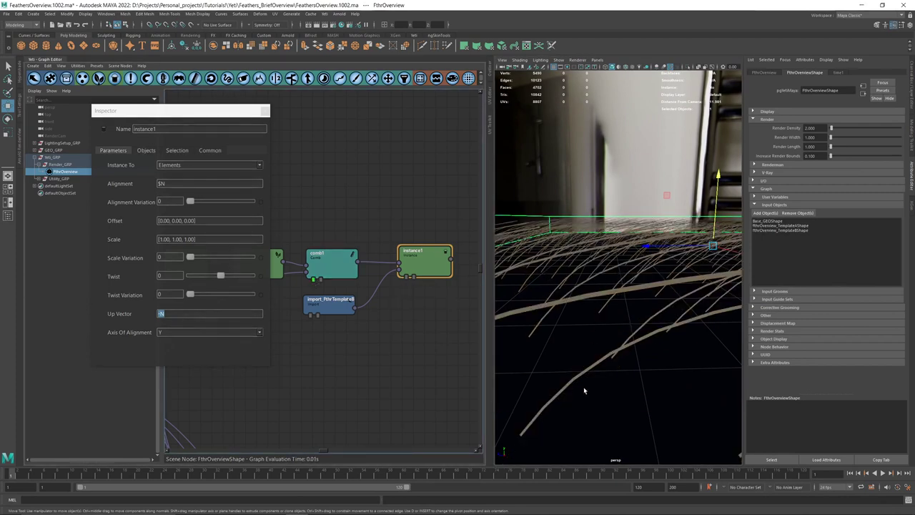
click(408, 277)
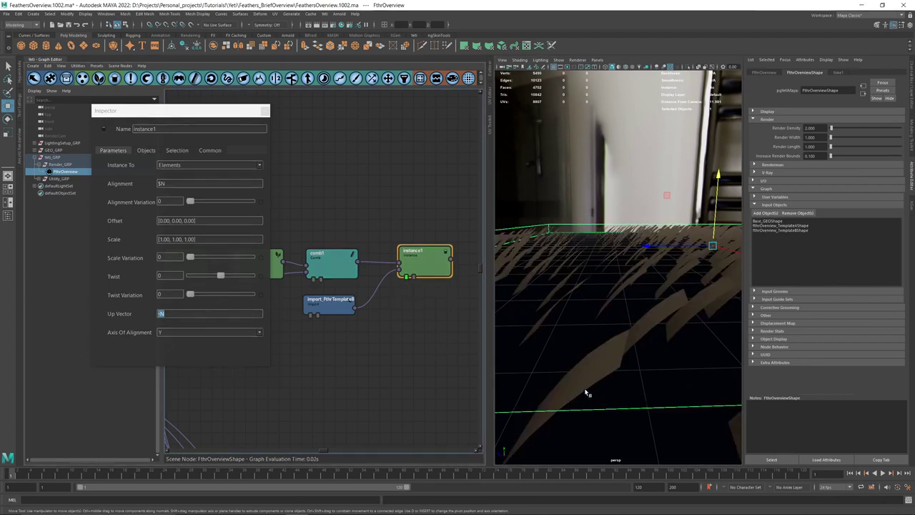
click(314, 279)
click(405, 278)
key(f)
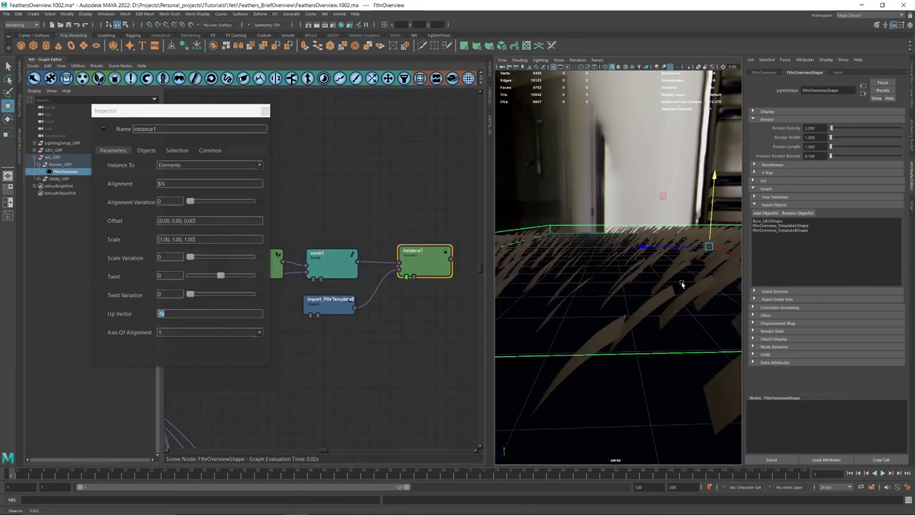
alt+drag(592, 264, 591, 284)
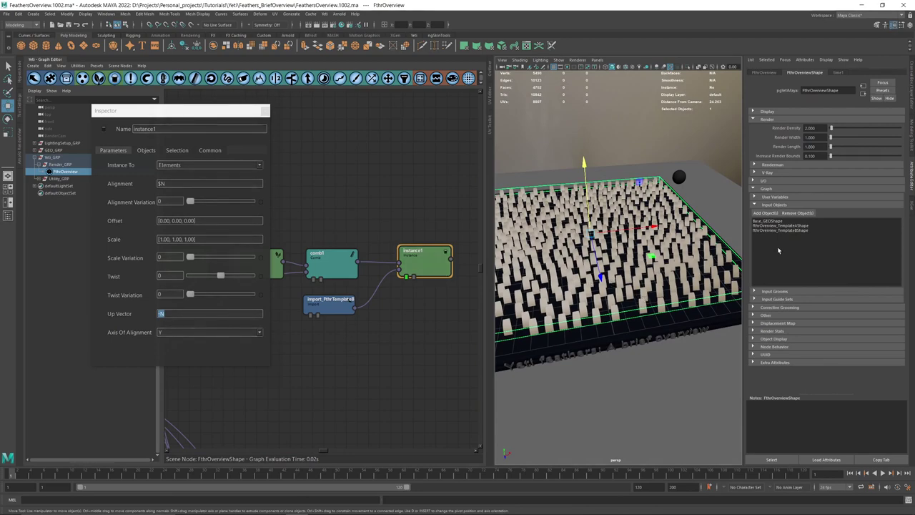
alt+drag(642, 269, 614, 249)
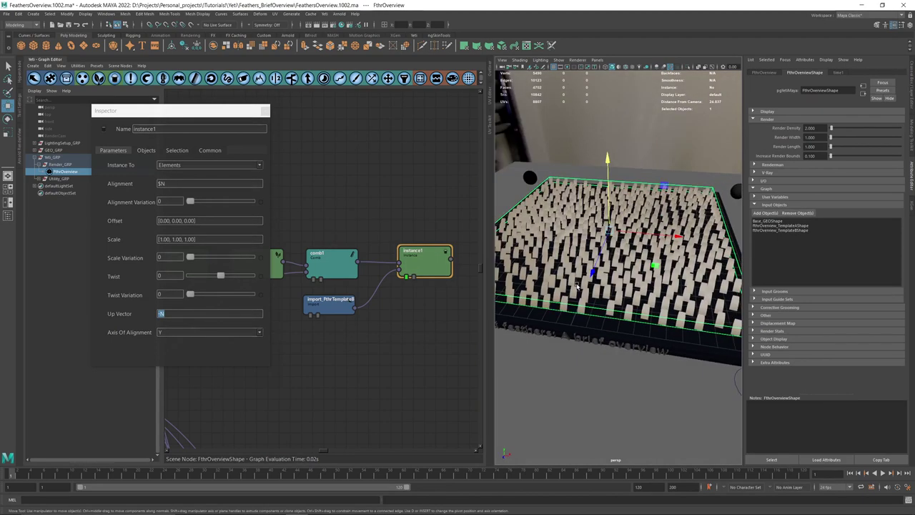
Set the Scale expression of instance1 to [1.00, 1.00, 1.00] * length and view the resized feathers
click(229, 239)
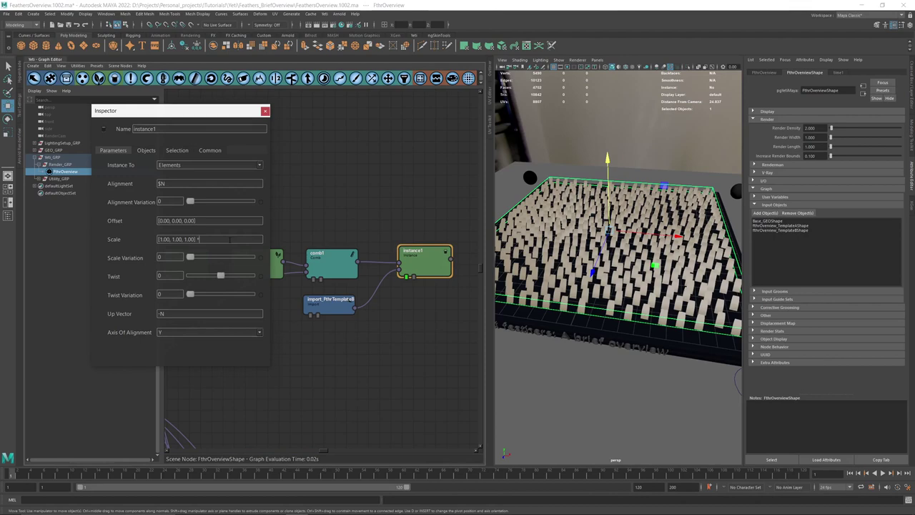
text(* ()
key(Return)
alt+drag(611, 214, 591, 212)
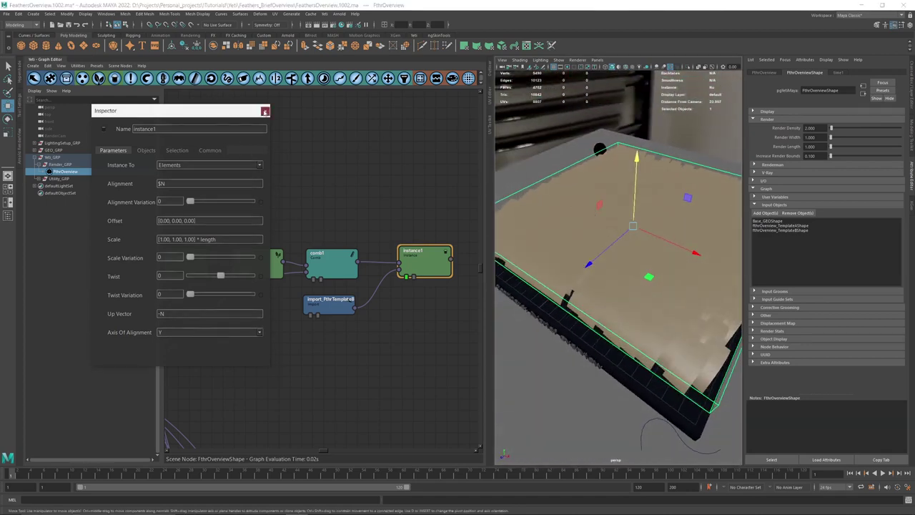
Set the Density Multiplier of scatter0 to 0.5
click(265, 111)
alt+middle_drag(262, 161, 384, 155)
double_click(299, 258)
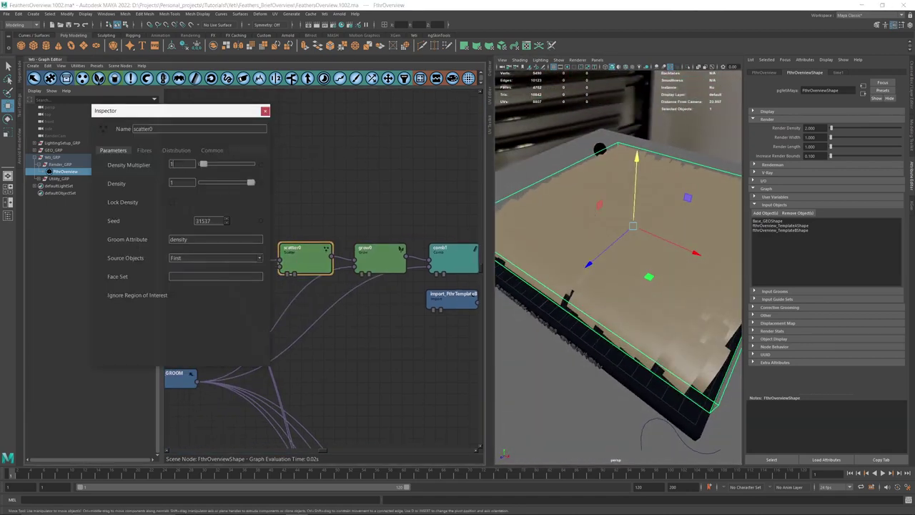
text(0.5)
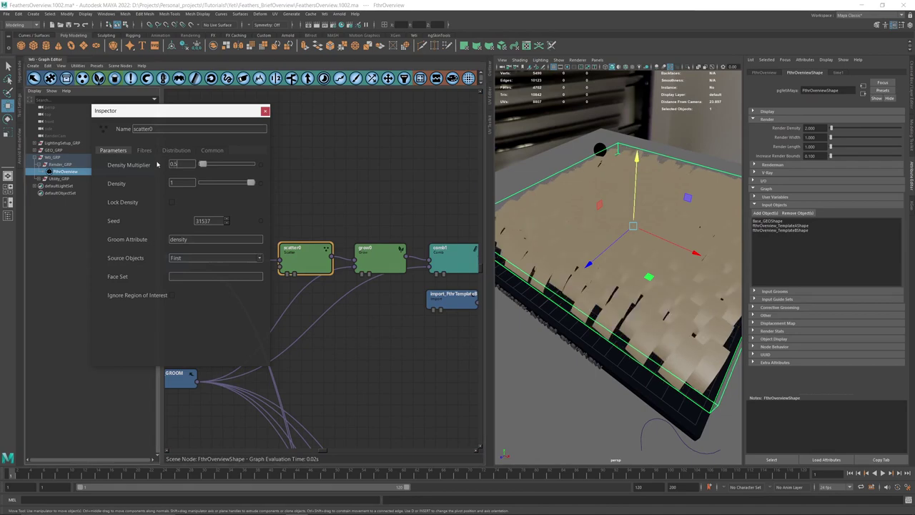
key(Return)
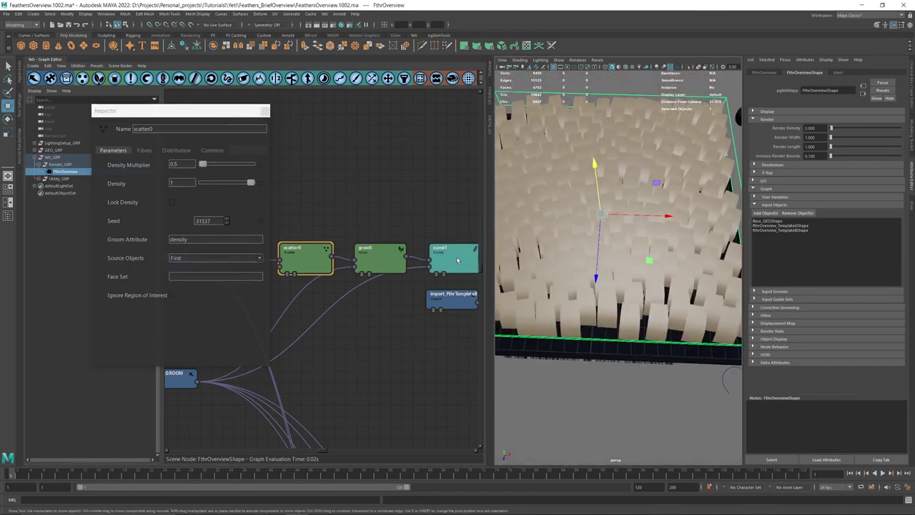
Reopen the instance1 parameters and compare the length-scaled feathers with the comb1 strands from a low angle and from above
alt+middle_drag(435, 229, 289, 221)
double_click(399, 242)
alt+right_drag(555, 260, 594, 281)
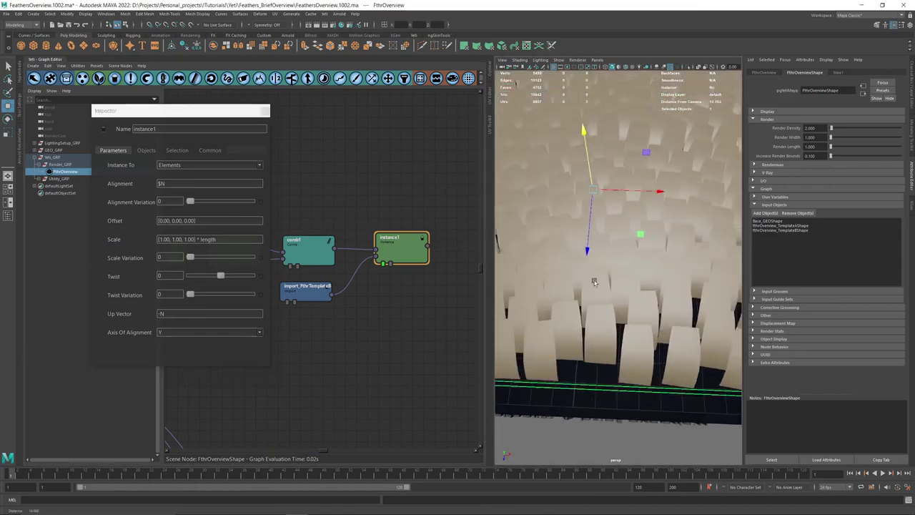
alt+drag(594, 282, 521, 250)
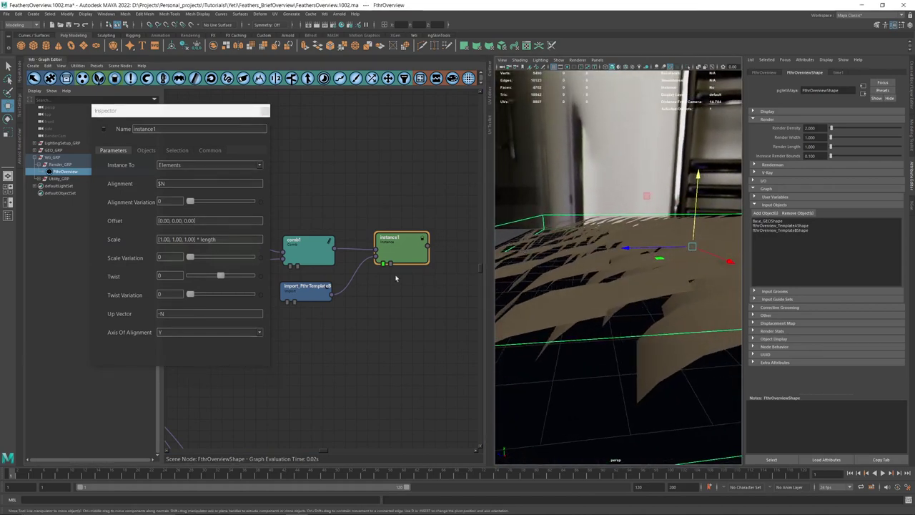
click(289, 266)
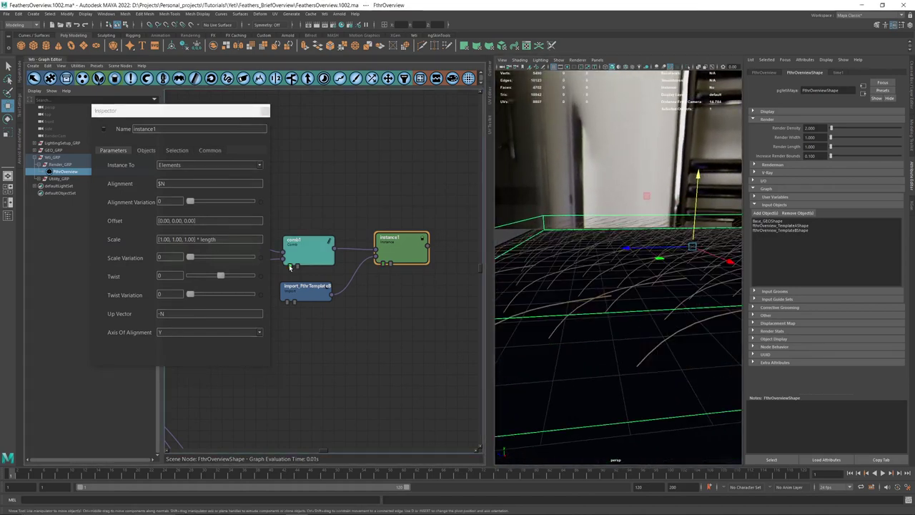
click(383, 264)
alt+drag(651, 235, 703, 248)
alt+right_drag(703, 248, 580, 248)
alt+drag(580, 249, 639, 187)
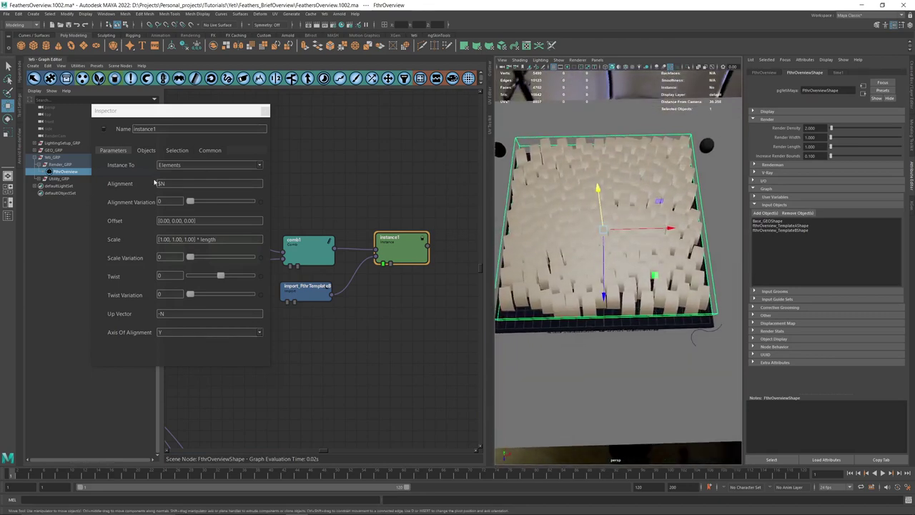
Lower the Minimum Length of grow0 to 0.22 and then raise it to 0.58, viewing the varied feather lengths
drag(221, 239, 197, 239)
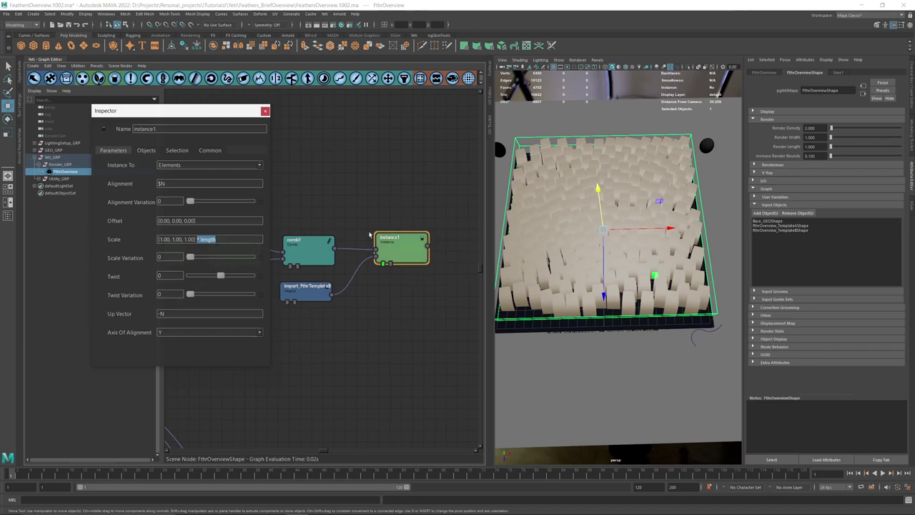
alt+middle_drag(335, 212, 478, 215)
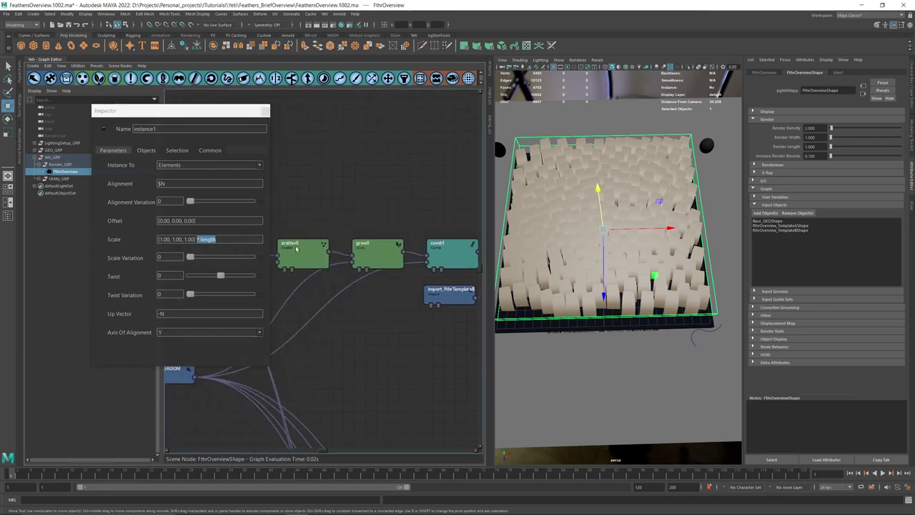
click(376, 252)
alt+drag(586, 243, 599, 222)
scroll(599, 223, up, 5)
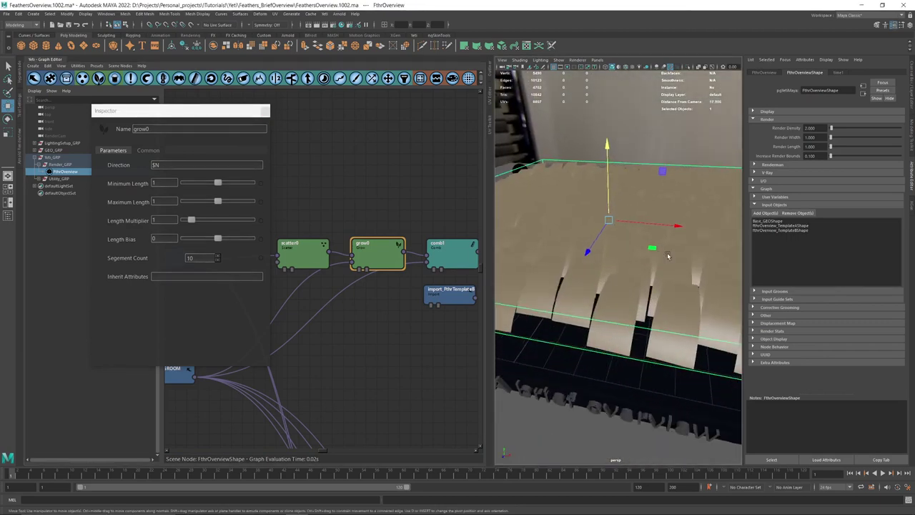
drag(213, 184, 192, 184)
alt+drag(539, 236, 559, 342)
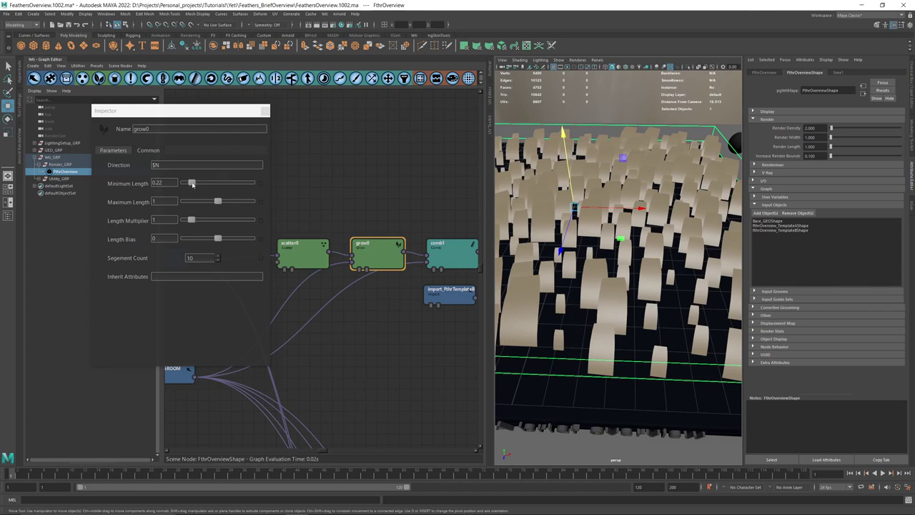
drag(191, 184, 211, 188)
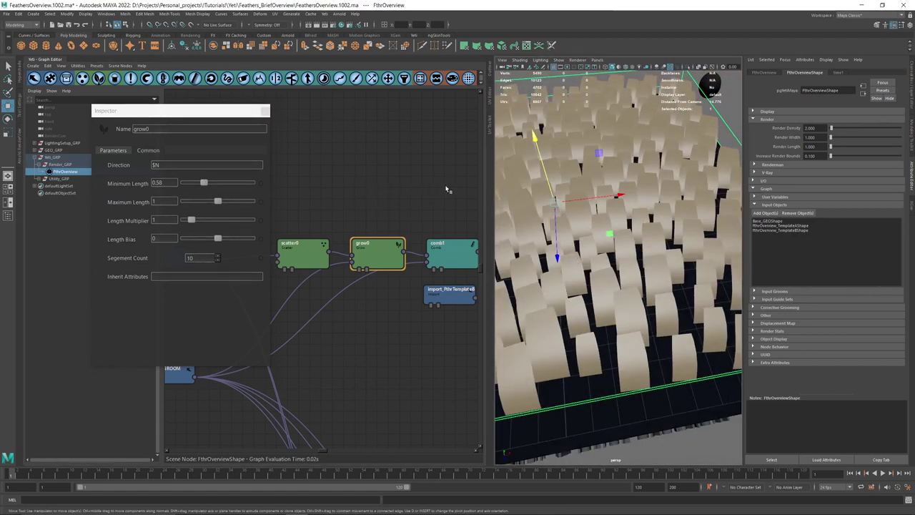
Change the Scale expression of instance1 to [1.00, length, 1.00] so strand length drives only the second component
middle_drag(447, 189, 318, 190)
click(415, 259)
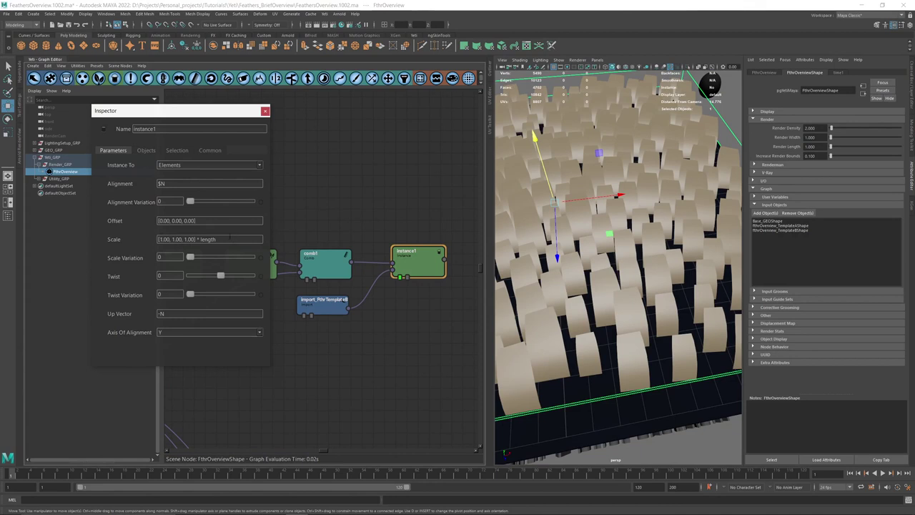
double_click(164, 238)
drag(181, 238, 216, 239)
click(215, 239)
double_click(188, 239)
drag(215, 239, 196, 238)
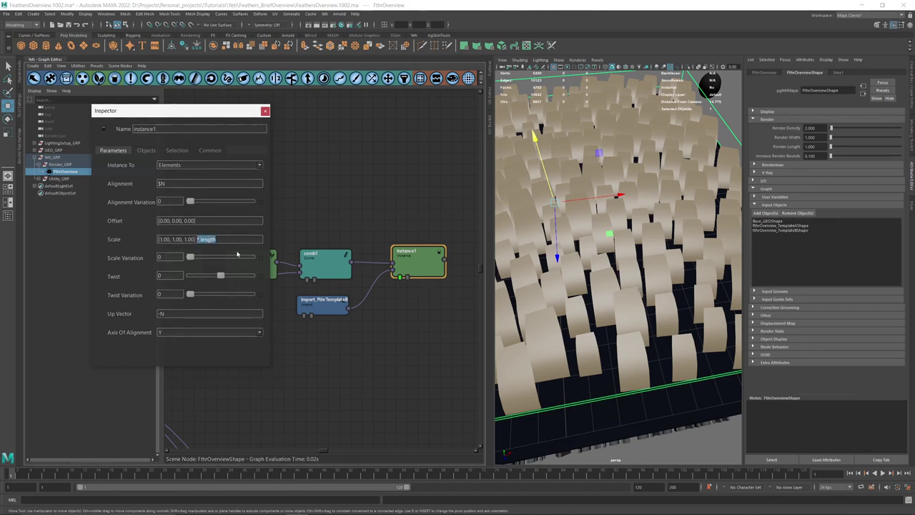
key(BackSpace)
key(BackSpace)
key(BackSpace)
key(BackSpace)
key(BackSpace)
text(length,)
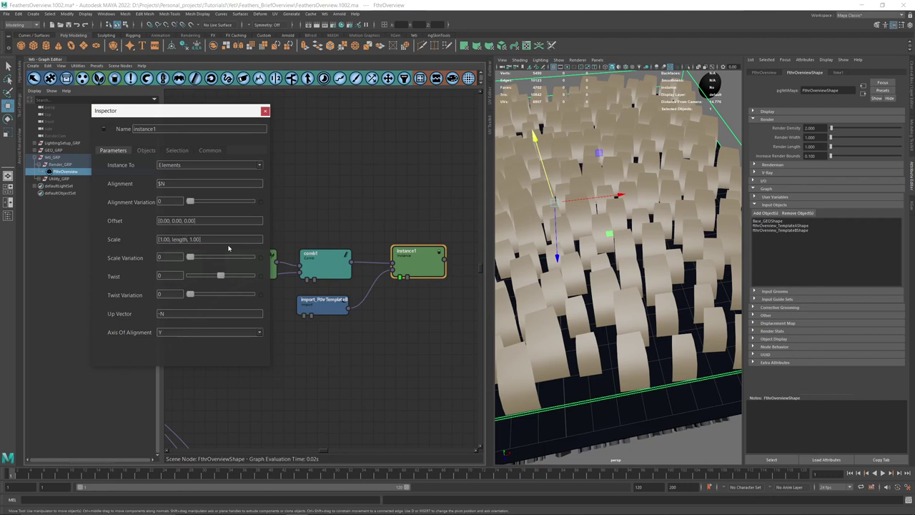
key(Return)
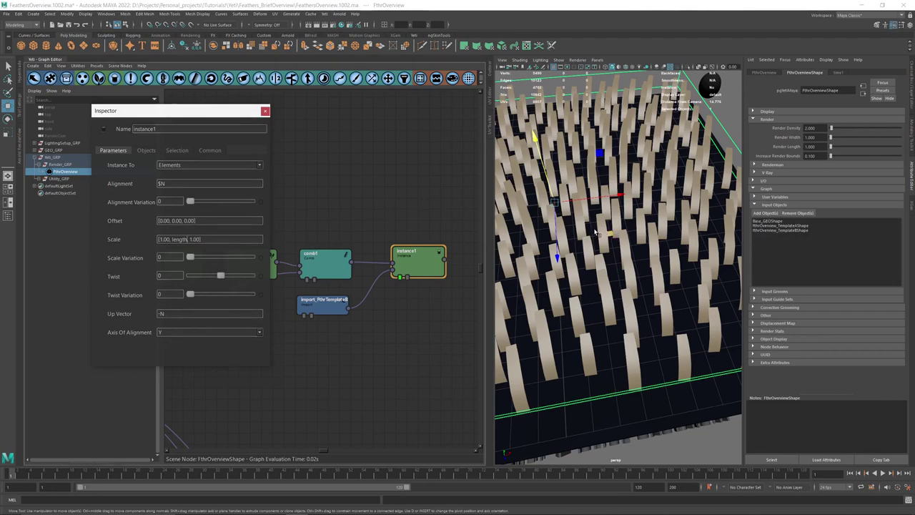
Examine the feathers from a low angle, check the length settings of grow0, and return to the instance1 parameters
alt+drag(596, 233, 577, 217)
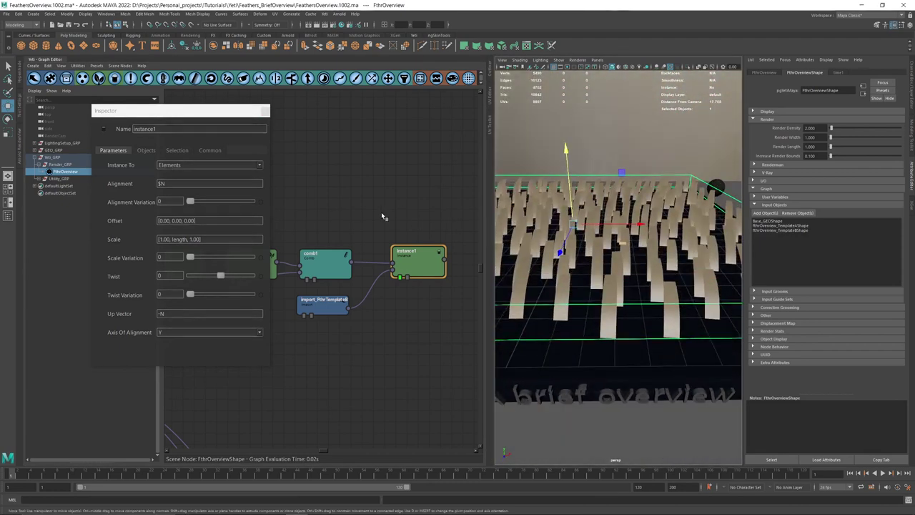
alt+middle_drag(314, 210, 426, 223)
click(299, 274)
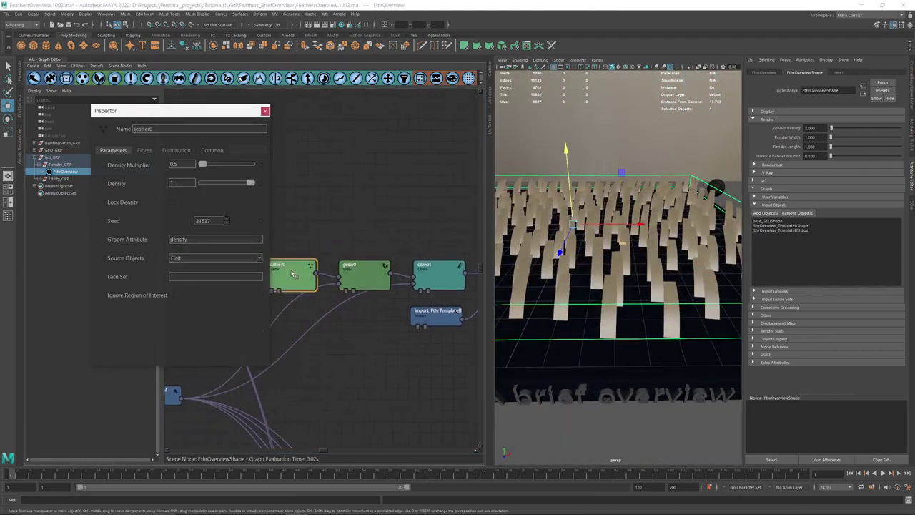
click(361, 275)
mouse_move(205, 183)
mouse_down()
mouse_move(193, 185)
mouse_move(204, 188)
mouse_up()
alt+middle_drag(418, 239, 311, 238)
click(421, 274)
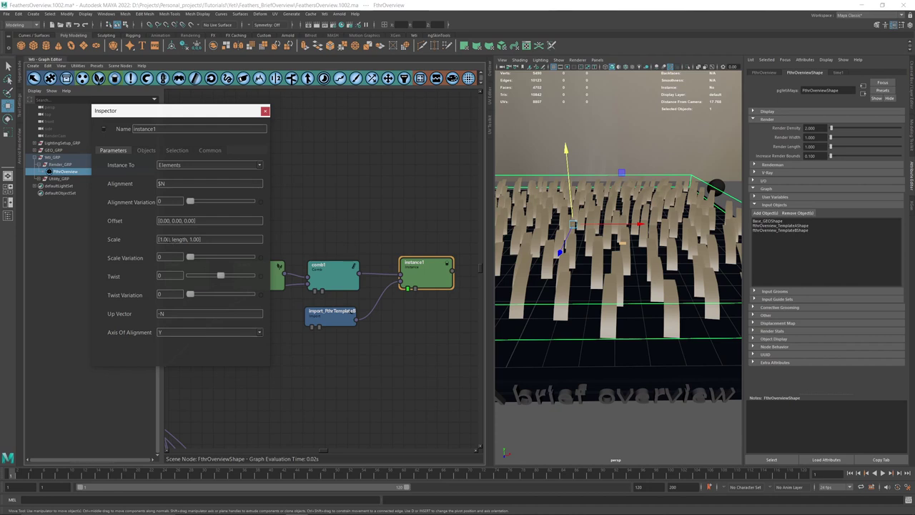
Set the first Scale component of instance1 to 1.5 and then to 3, viewing the widened feathers from above
double_click(166, 238)
text(1.5)
key(Return)
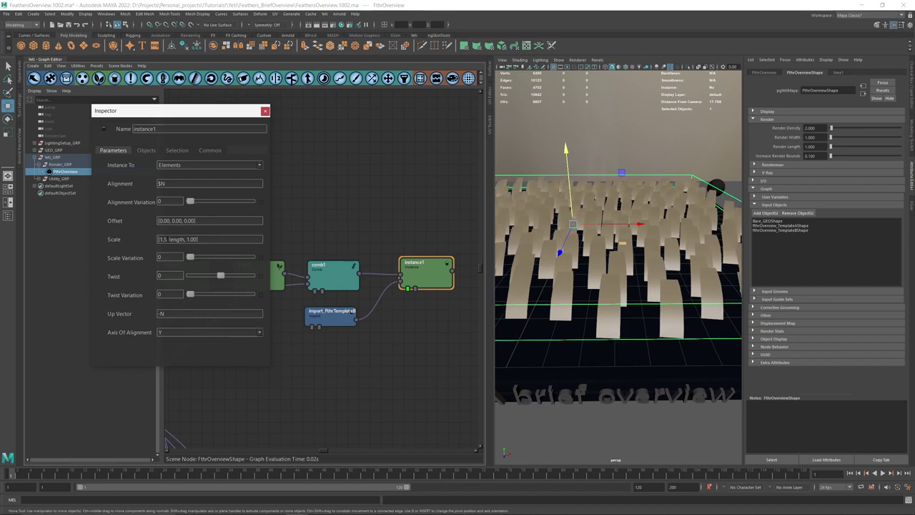
key(BackSpace)
key(BackSpace)
key(BackSpace)
text(3)
key(Return)
alt+drag(648, 241, 643, 314)
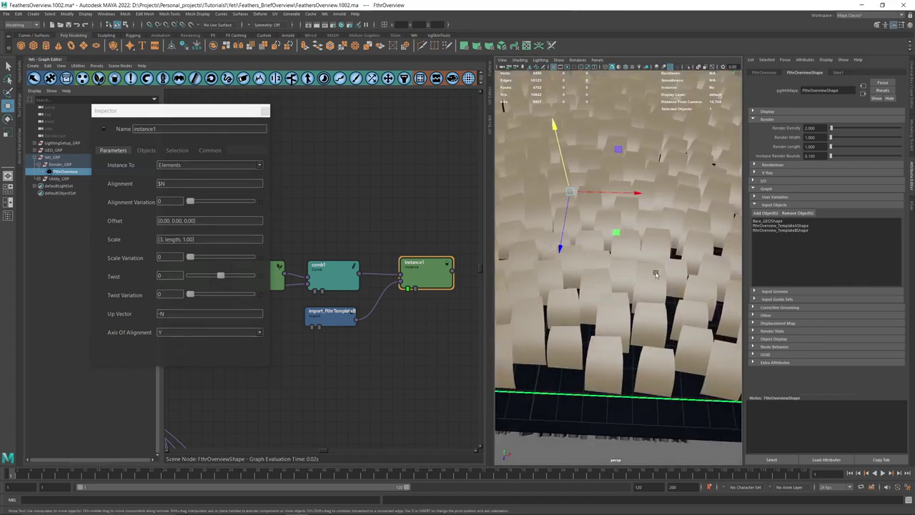
alt+right_drag(643, 314, 451, 276)
Restore the Scale expression of instance1 to [1.00, 1.00, 1.00] * length and close its parameters
click(163, 239)
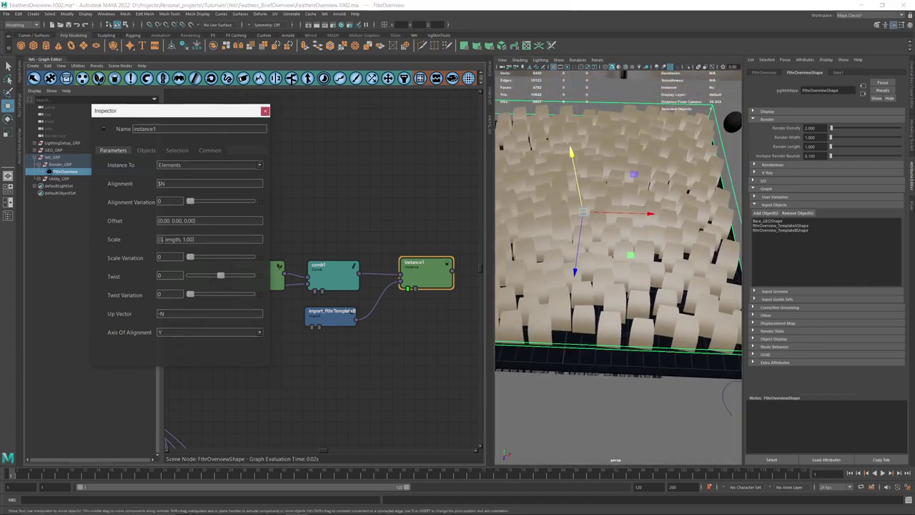
key(BackSpace)
text(1.00)
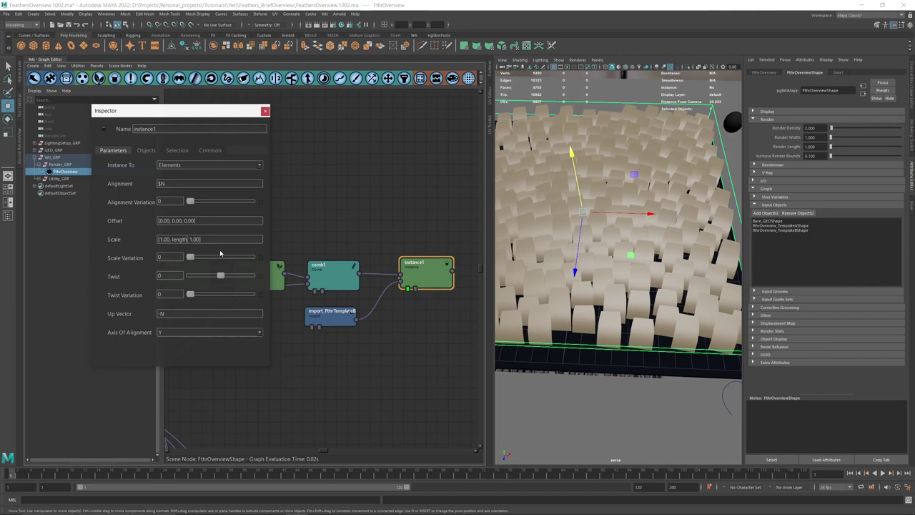
key(BackSpace)
key(BackSpace)
key(BackSpace)
key(BackSpace)
key(BackSpace)
key(BackSpace)
key(BackSpace)
text(1.00] * length)
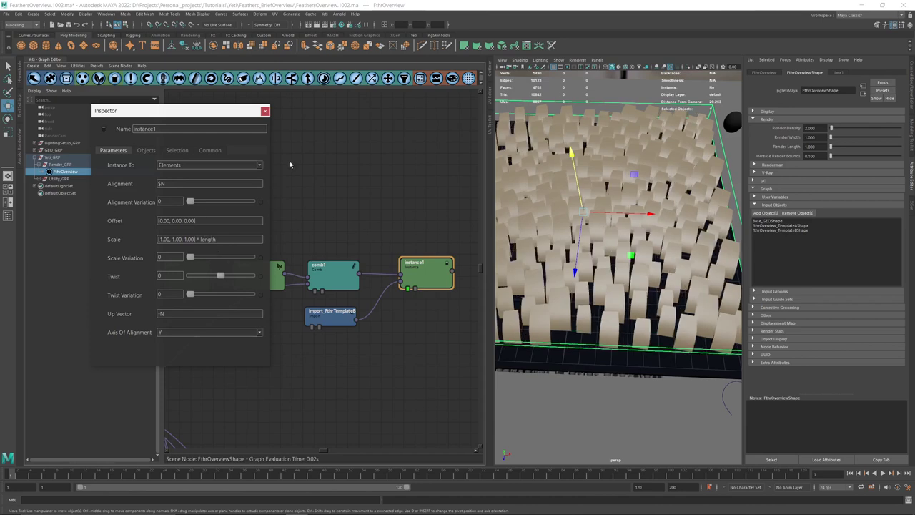
click(265, 111)
Set the Minimum Length of grow0 back to 1, check the feathers, and close its parameters
middle_drag(272, 275, 361, 264)
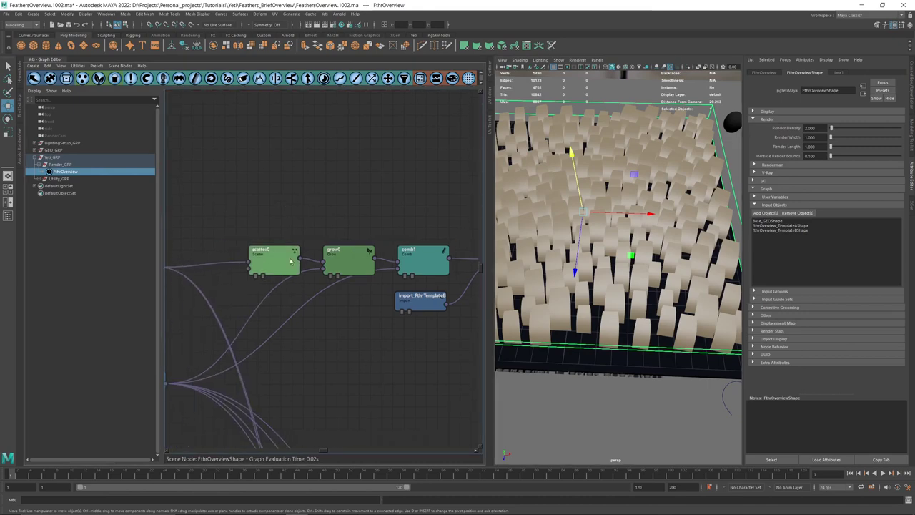
double_click(361, 264)
double_click(158, 182)
text(1)
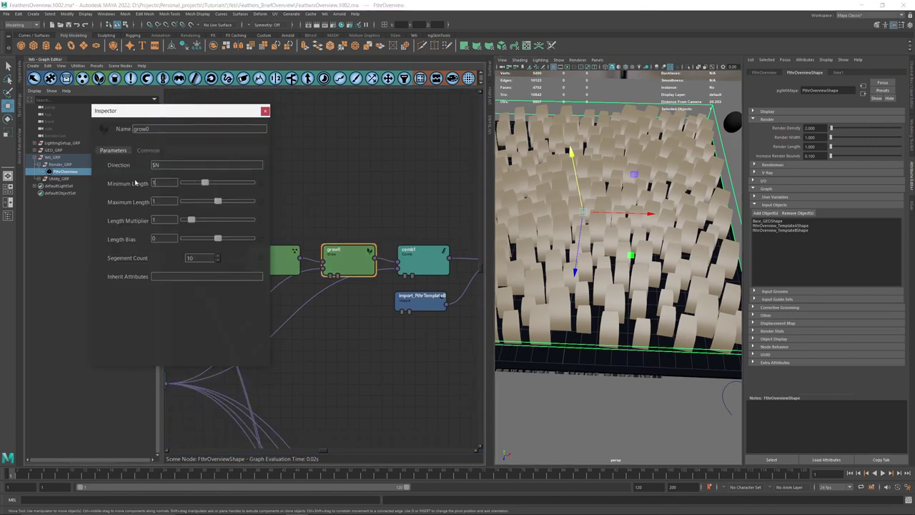
key(Return)
alt+drag(572, 251, 566, 210)
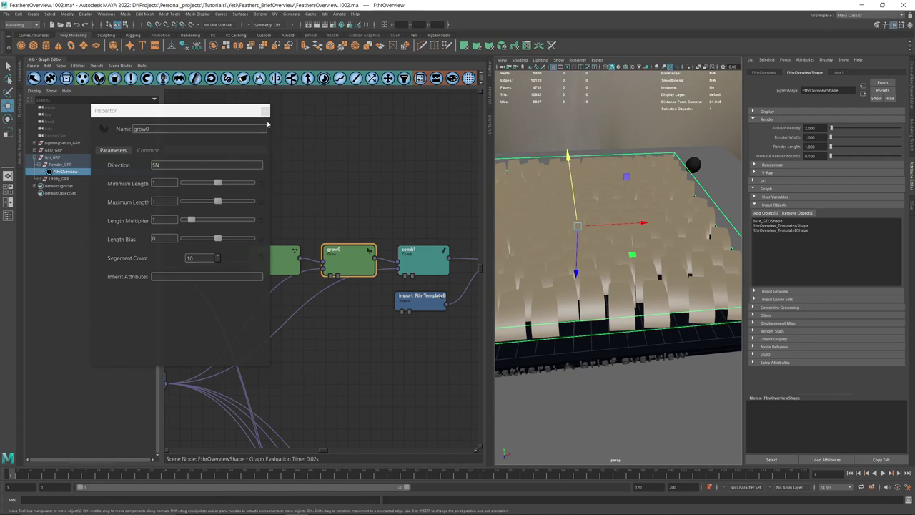
click(264, 111)
Enlarge the perspective viewport and view the feather instances from above and from a low angle
alt+drag(538, 223, 624, 284)
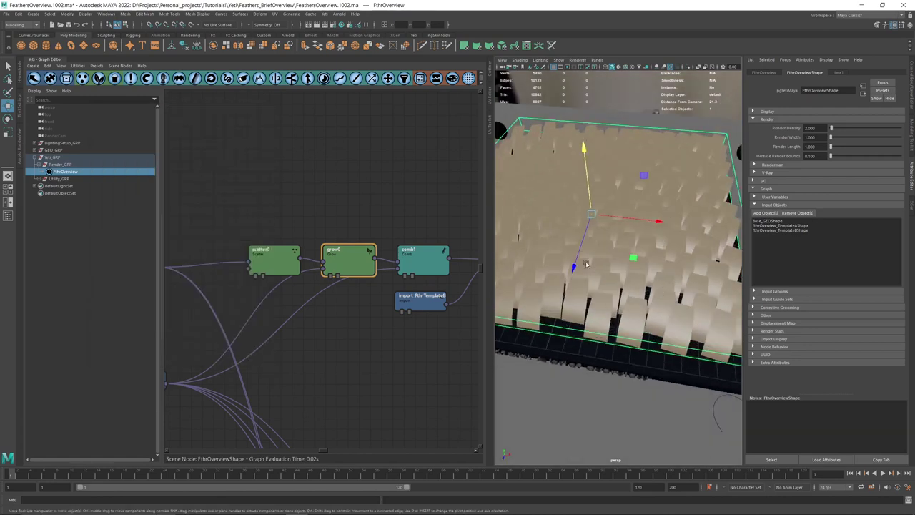
drag(486, 199, 361, 200)
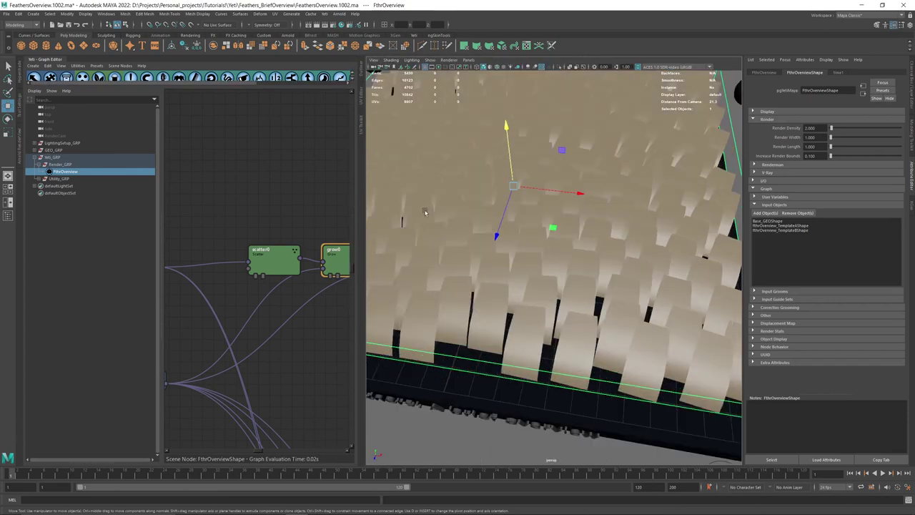
alt+drag(543, 223, 553, 226)
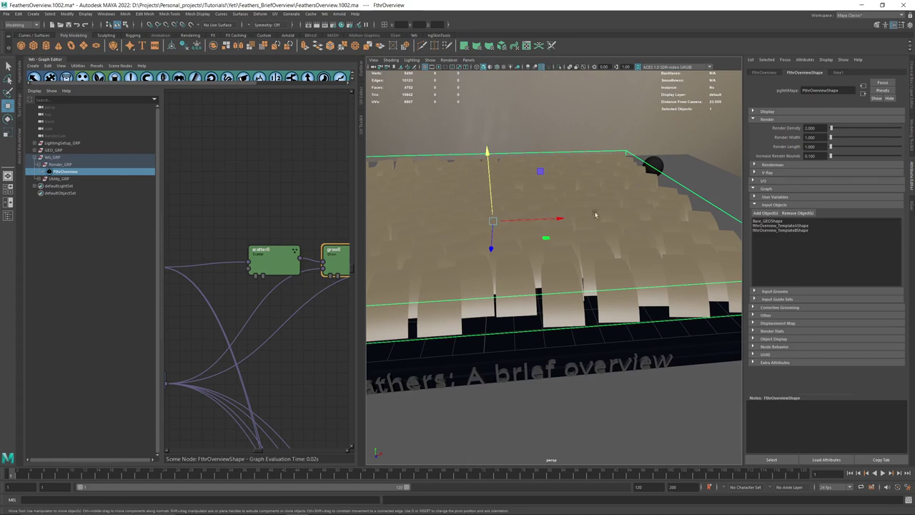
alt+drag(588, 229, 584, 258)
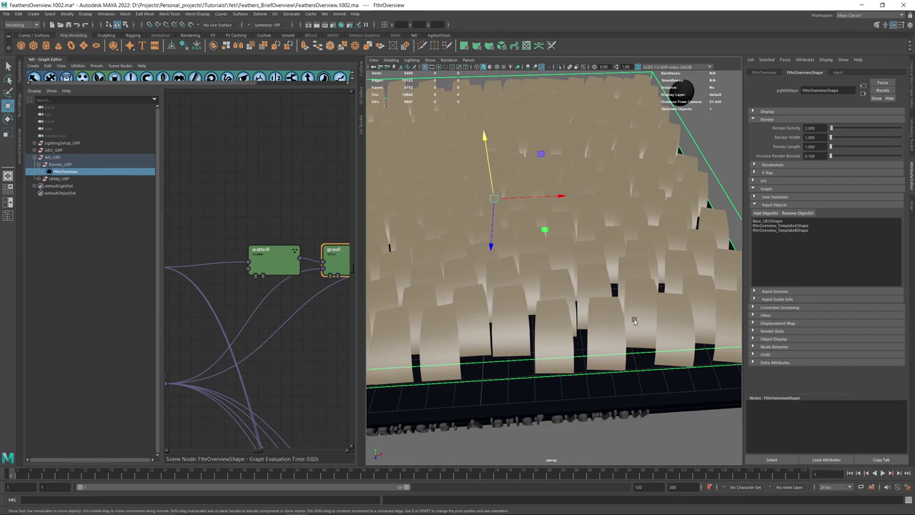
Set the Feather Display Style of FthrOverviewShape to Full and inspect the barbs up close
click(766, 112)
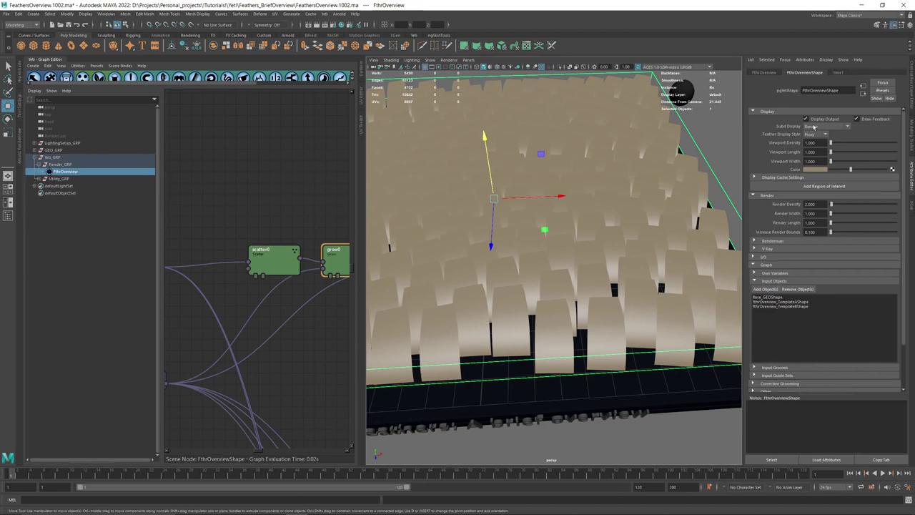
click(815, 135)
click(816, 148)
alt+drag(646, 259, 559, 278)
alt+right_drag(558, 279, 633, 319)
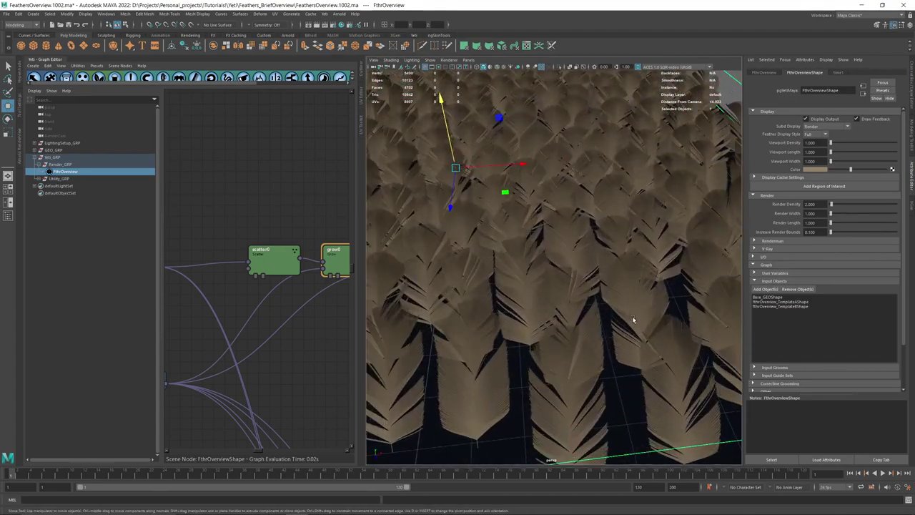
alt+middle_drag(633, 318, 653, 251)
alt+drag(536, 257, 533, 298)
alt+drag(582, 323, 521, 304)
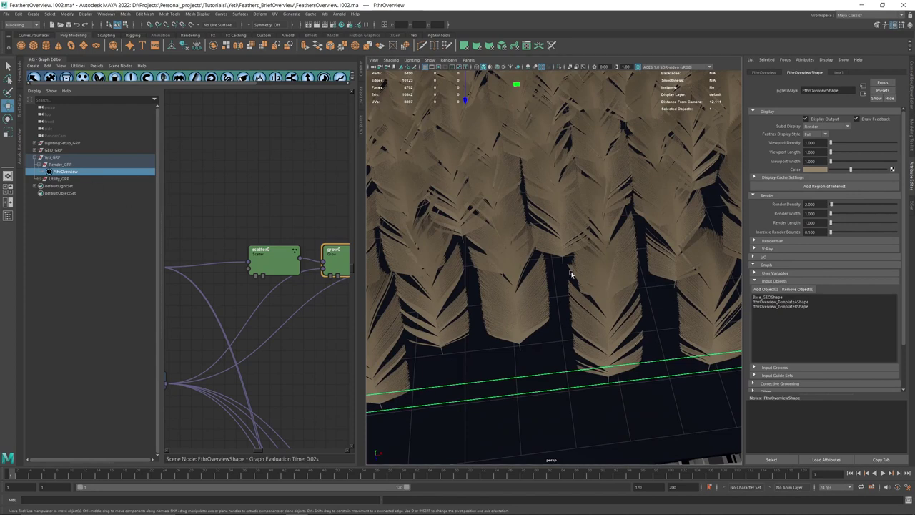
Select the feather template B node in Utility_GRP, set its Tearing to 0.3, and view the updated feathers
click(36, 179)
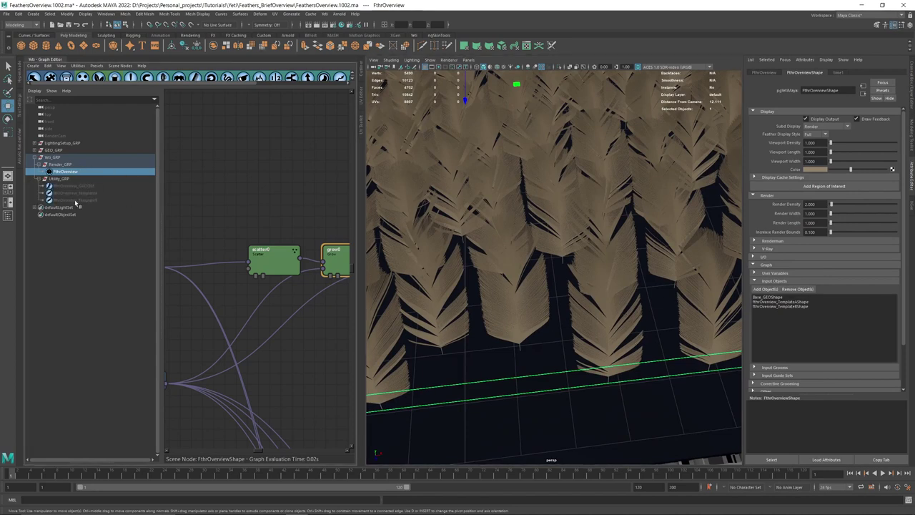
click(75, 200)
scroll(810, 244, down, 3)
double_click(810, 316)
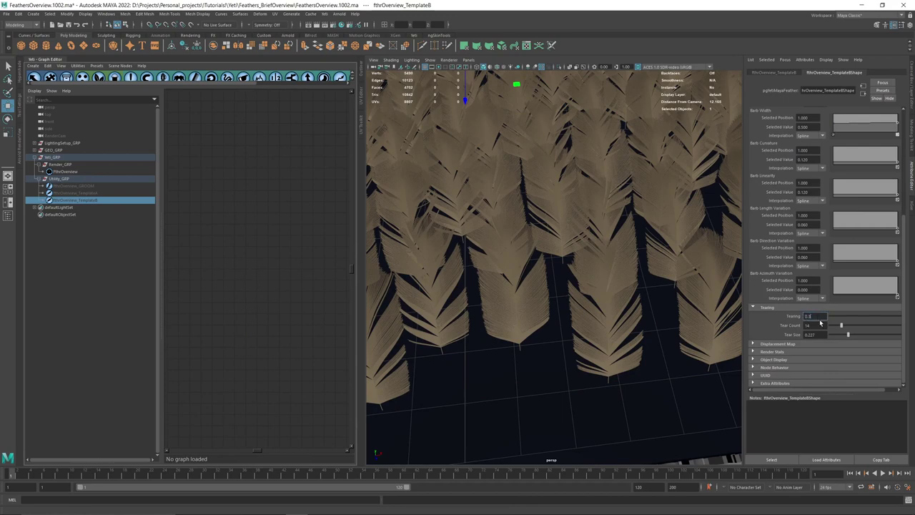
text(0.3)
key(Return)
alt+right_drag(583, 277, 555, 249)
alt+middle_drag(555, 249, 559, 306)
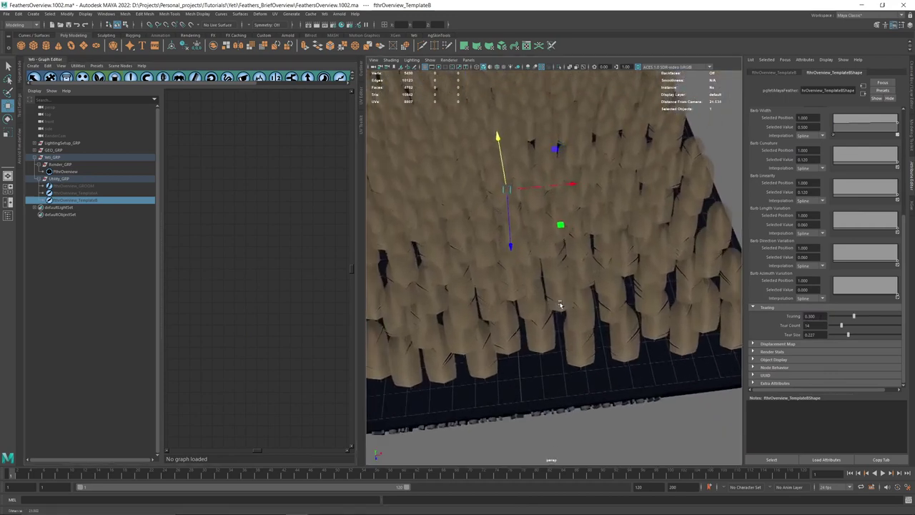
alt+right_drag(559, 306, 580, 310)
alt+drag(579, 310, 589, 293)
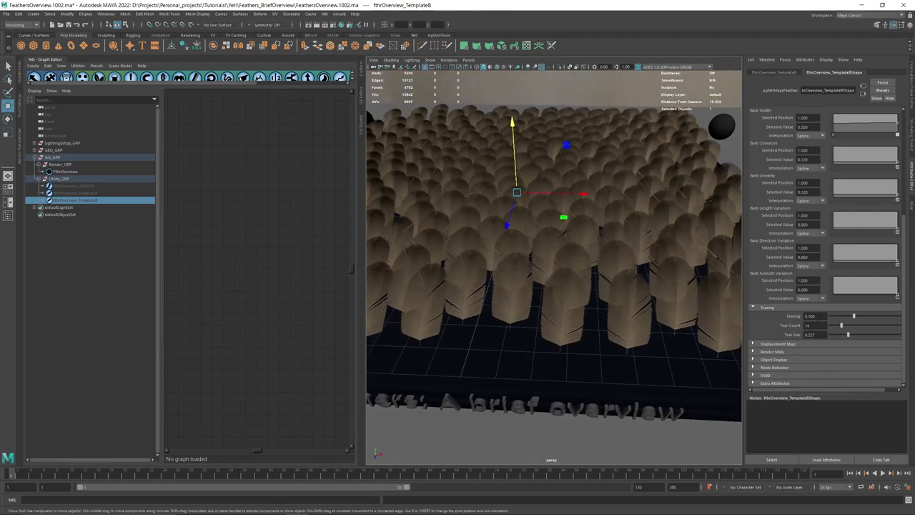
Set the Tearing of feather template B to 0.5 and inspect the torn barbs near and from farther away
double_click(815, 316)
text(0.5)
key(Return)
alt+drag(593, 215, 559, 261)
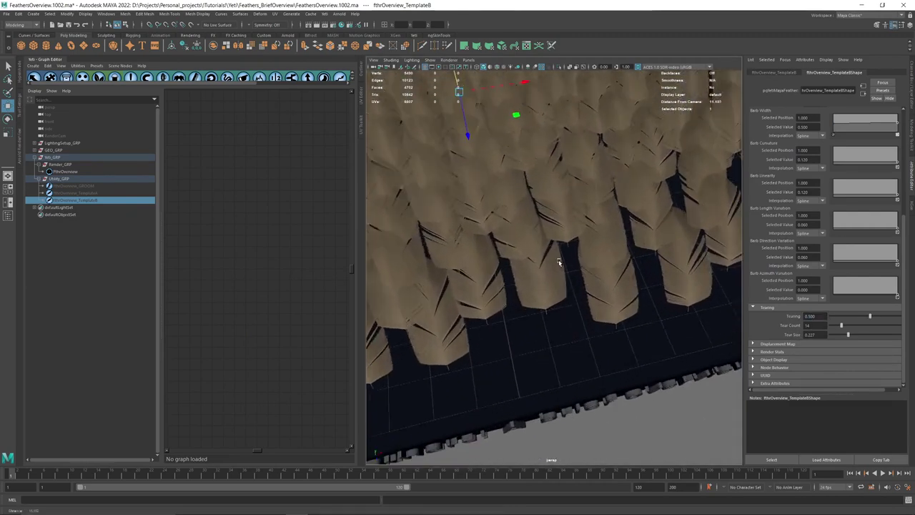
alt+right_drag(560, 262, 594, 280)
alt+middle_drag(614, 296, 563, 309)
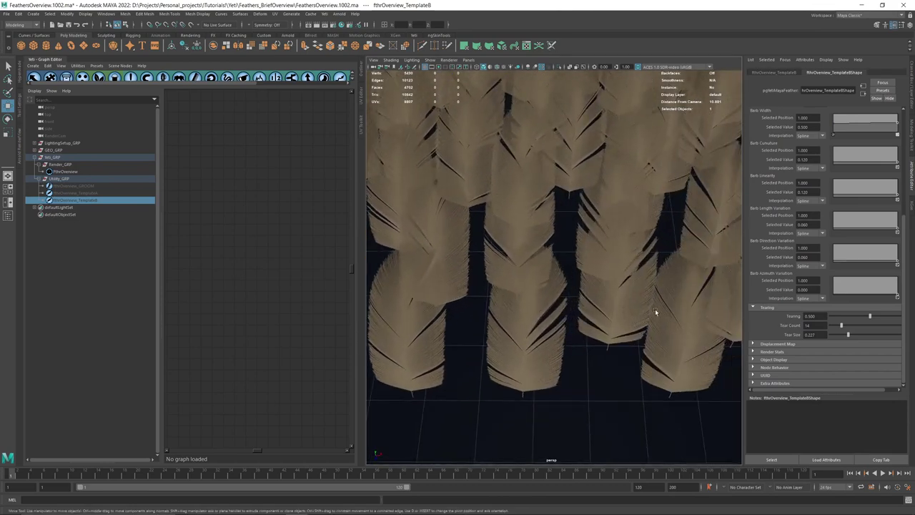
alt+right_drag(654, 309, 573, 296)
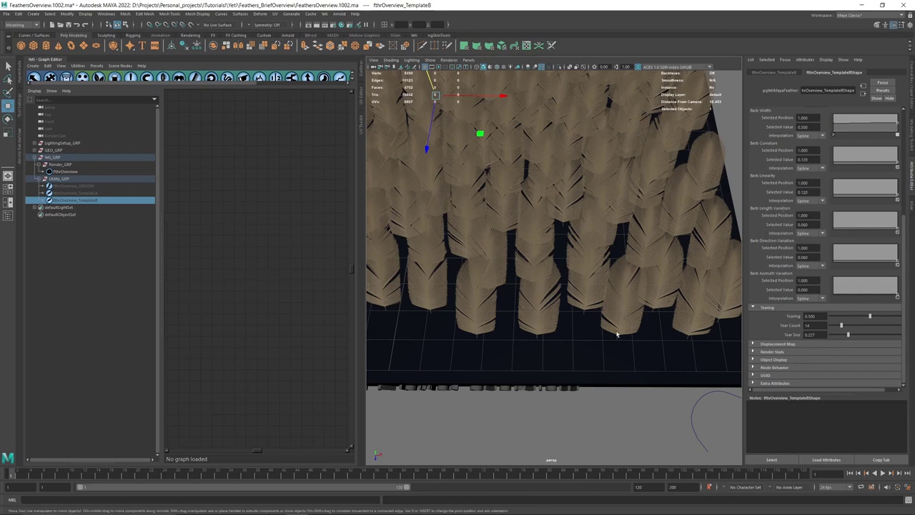
scroll(798, 273, up, 5)
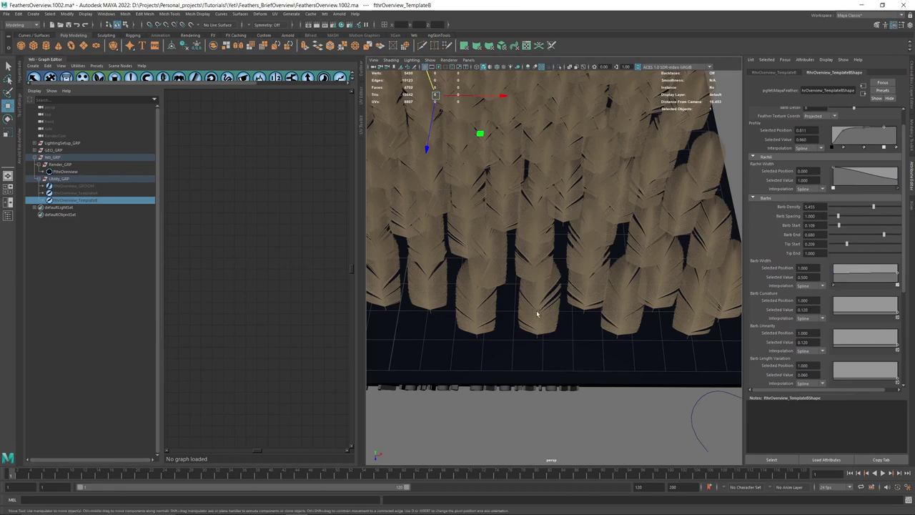
Select the FthrOverview node, collapse Utility_GRP, and bring up the instance1 end of its graph
alt+drag(580, 309, 549, 171)
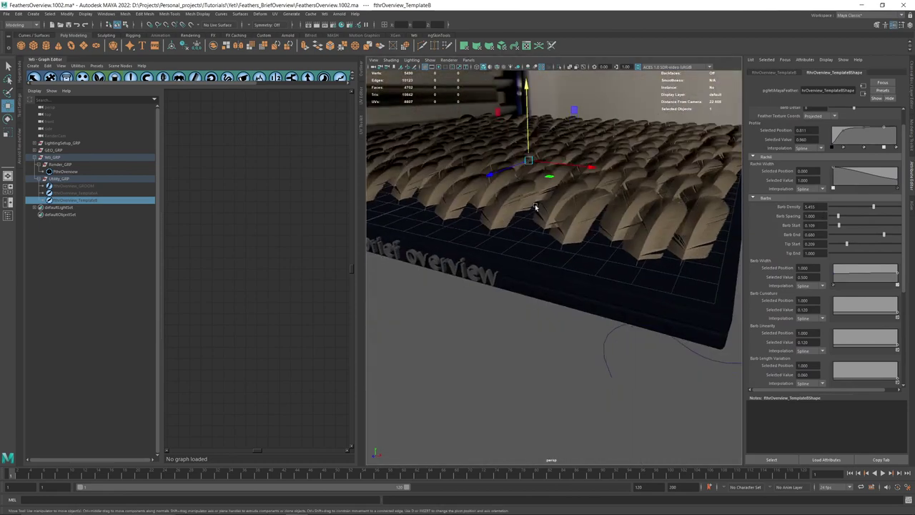
alt+drag(534, 205, 535, 276)
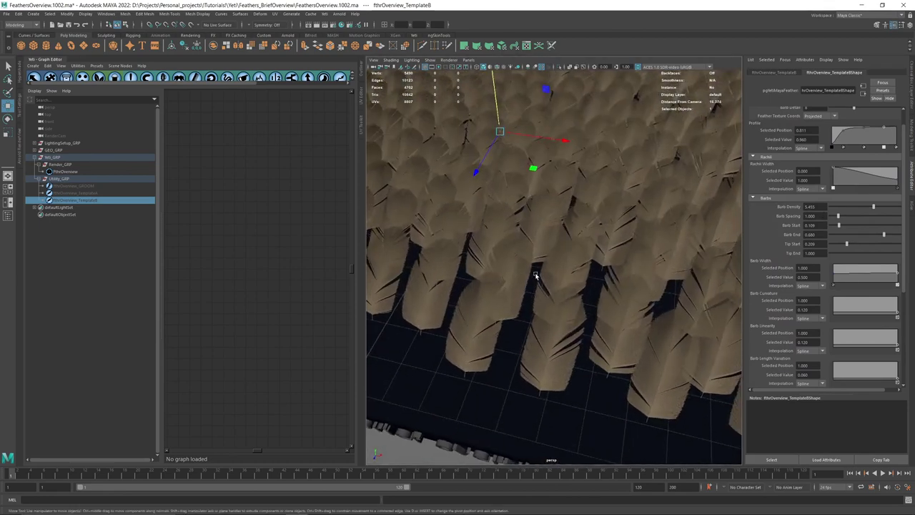
click(61, 171)
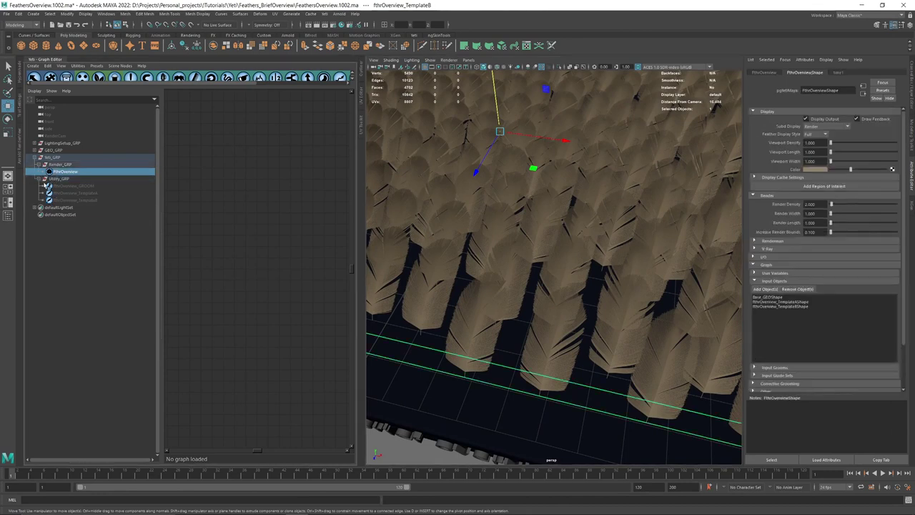
click(45, 178)
alt+middle_drag(289, 224, 135, 224)
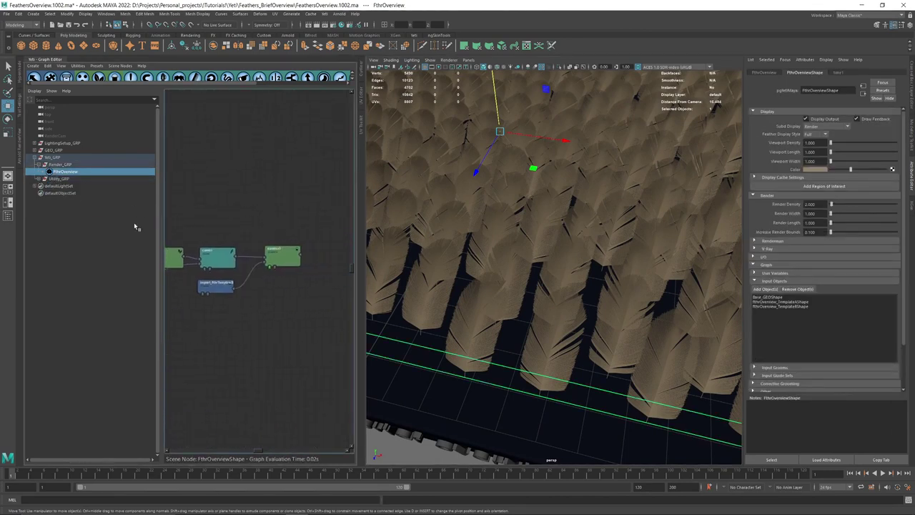
double_click(283, 258)
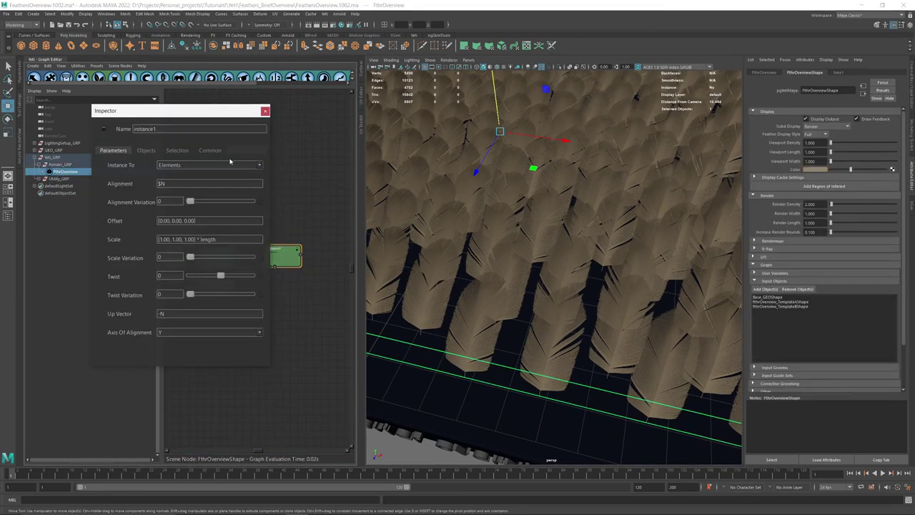
click(265, 112)
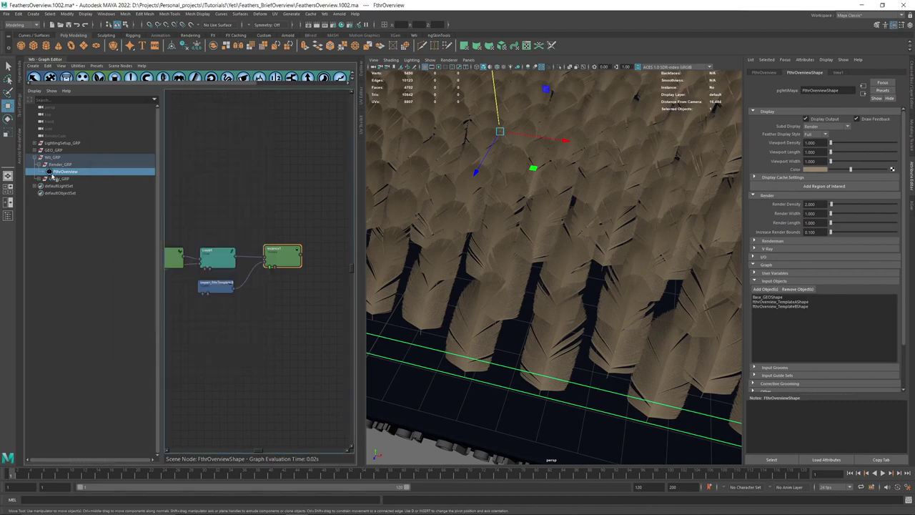
Set the Feather Display Style of FthrOverviewShape to Proxy
click(820, 136)
click(815, 147)
mouse_move(492, 253)
alt+mouse_down()
mouse_move(507, 259)
mouse_move(476, 261)
alt+mouse_up()
Try an Alignment Variation of 1 on the instance1 node and view the proxy feathers from a low angle
double_click(285, 256)
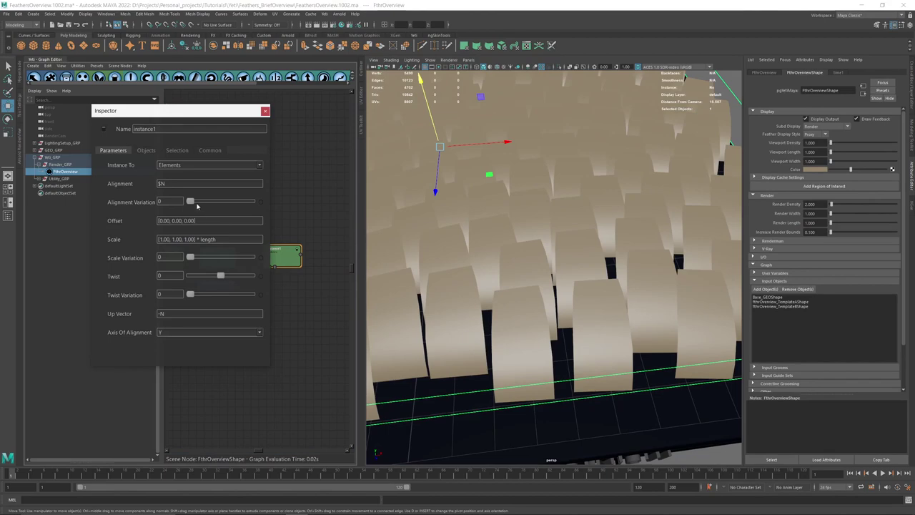
drag(193, 202, 227, 202)
alt+drag(543, 250, 573, 233)
drag(227, 202, 253, 203)
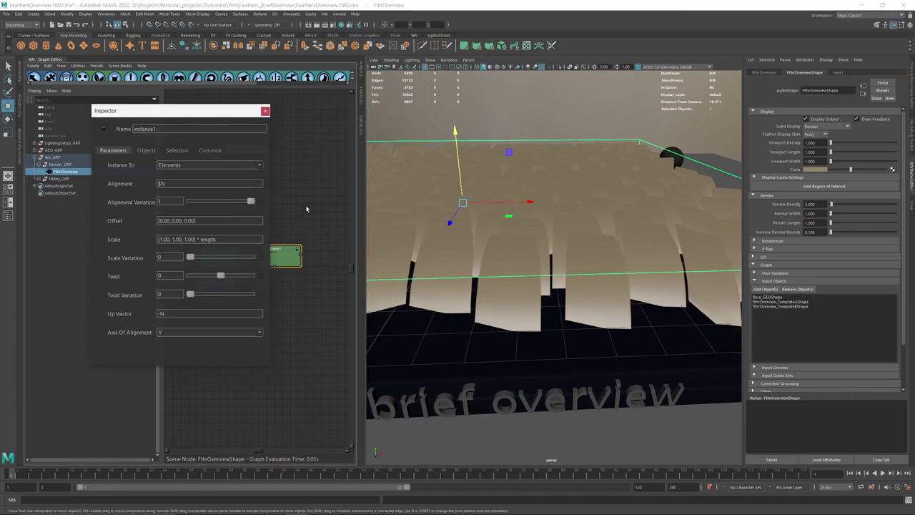
mouse_move(541, 218)
alt+mouse_down()
mouse_move(539, 258)
mouse_move(536, 195)
mouse_move(537, 214)
alt+mouse_up()
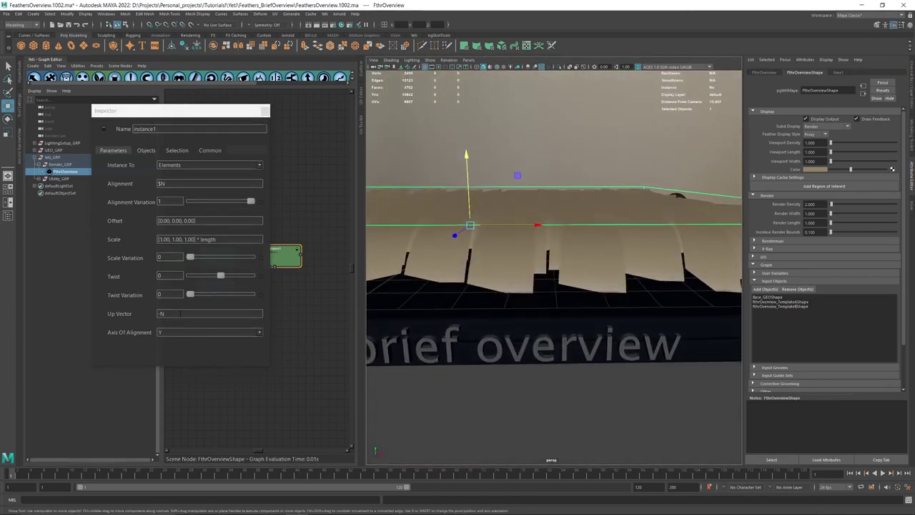
Inspect the feathers' orientation against the Up Vector, and remove the Alignment Variation from instance1
drag(180, 313, 147, 319)
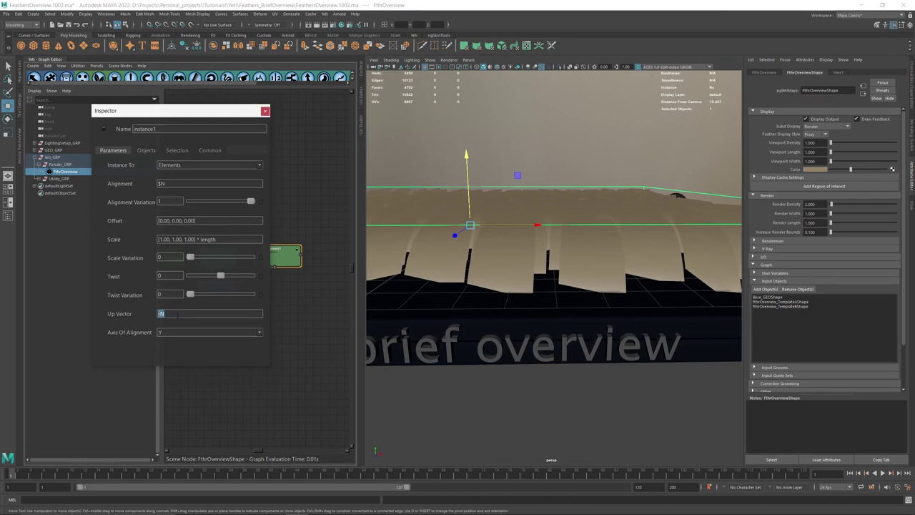
alt+drag(407, 291, 485, 242)
click(172, 314)
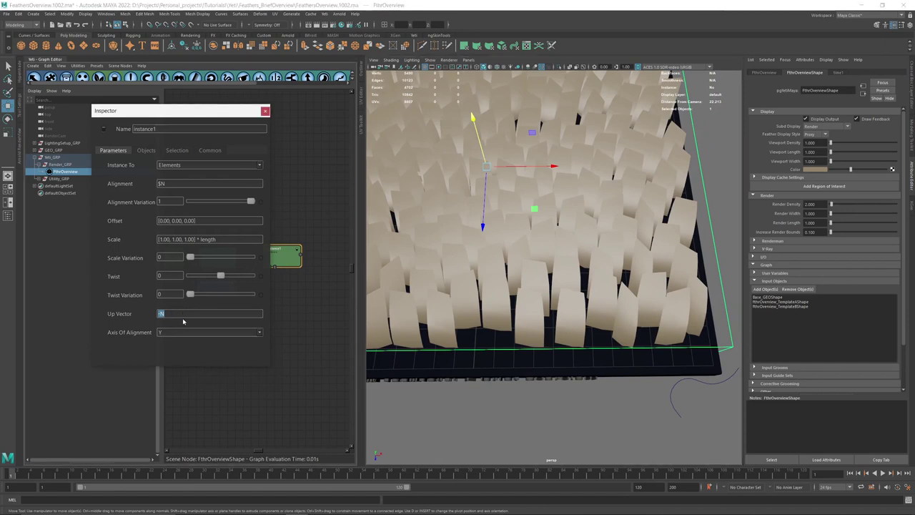
drag(203, 202, 184, 209)
click(265, 111)
Display the output of the comb node feeding instance1 and inspect the bare strands
alt+middle_drag(222, 196, 316, 189)
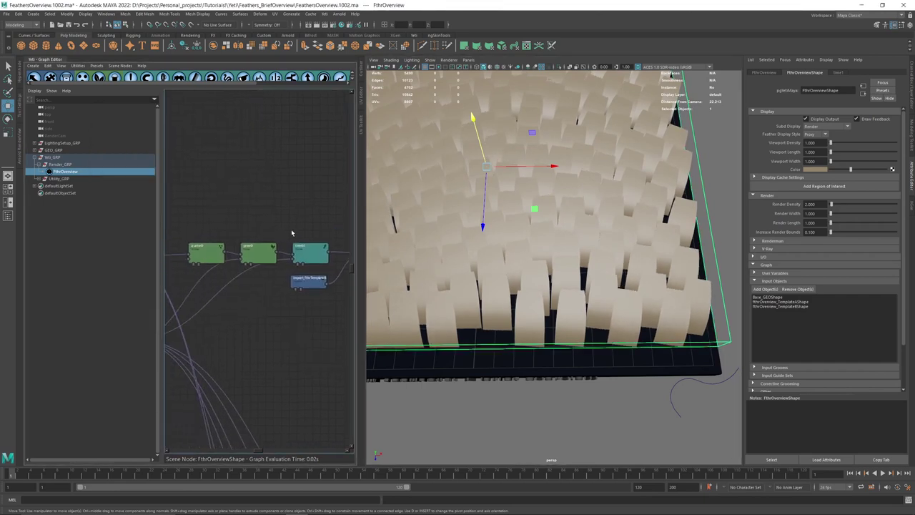
alt+drag(516, 248, 474, 244)
alt+middle_drag(291, 259, 243, 257)
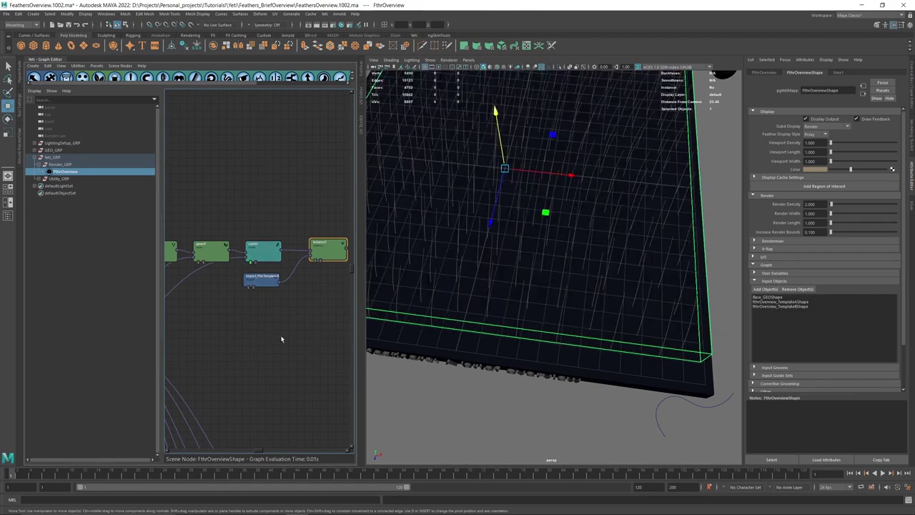
alt+drag(521, 275, 493, 234)
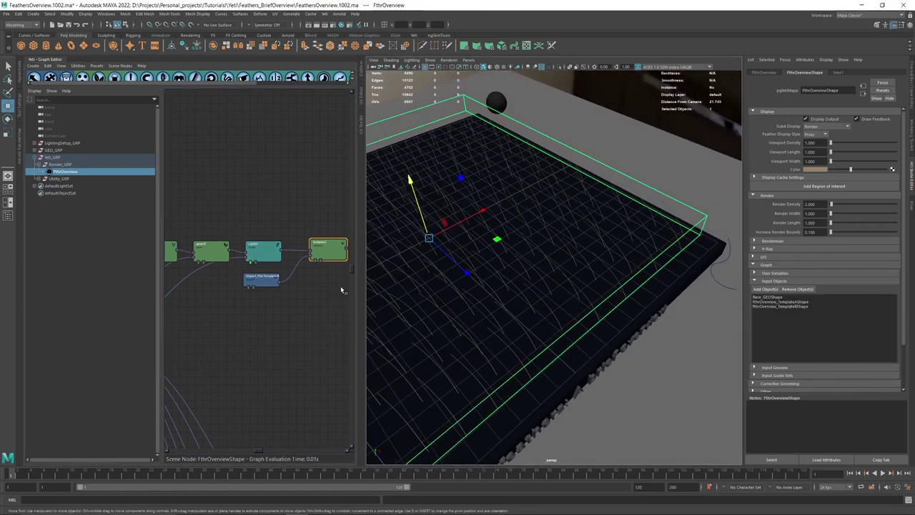
Insert a Scraggle node between the comb node and instance1, and display the instance1 output
drag(328, 247, 393, 249)
drag(264, 279, 320, 284)
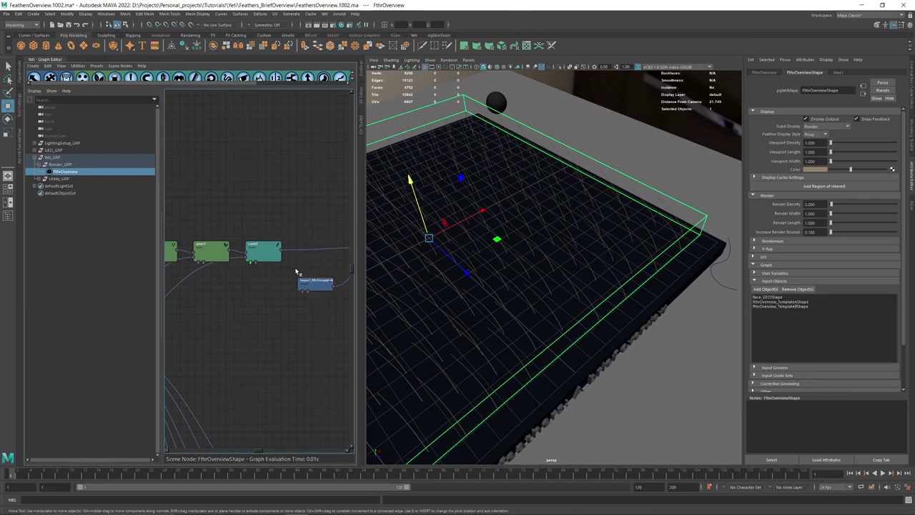
click(263, 251)
click(340, 76)
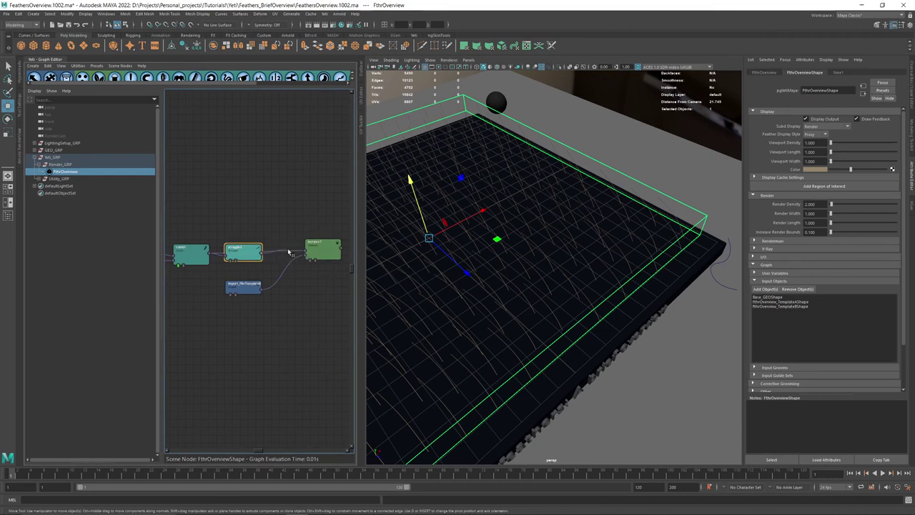
click(309, 260)
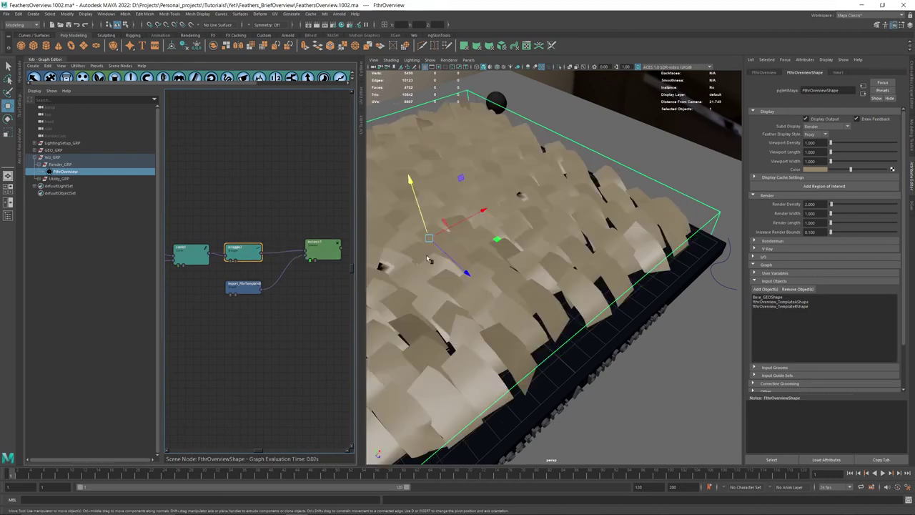
Set the Scraggle Frequency of scraggle2 to 0.6 and check the feathers from several angles
alt+drag(530, 234, 435, 226)
double_click(240, 250)
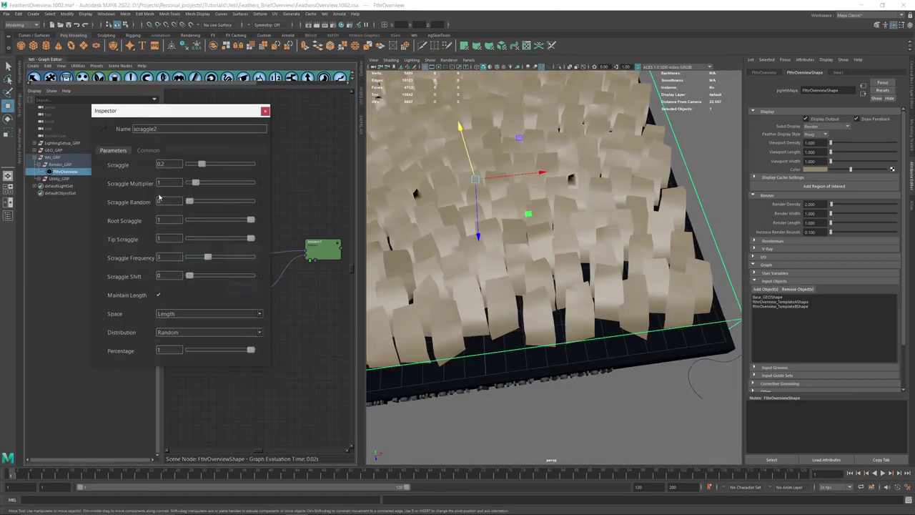
drag(205, 256, 192, 257)
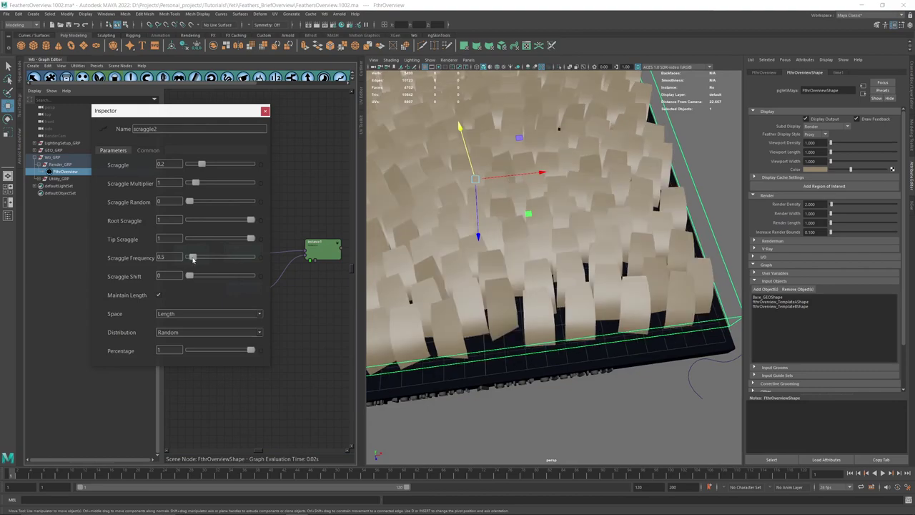
alt+drag(536, 273, 571, 251)
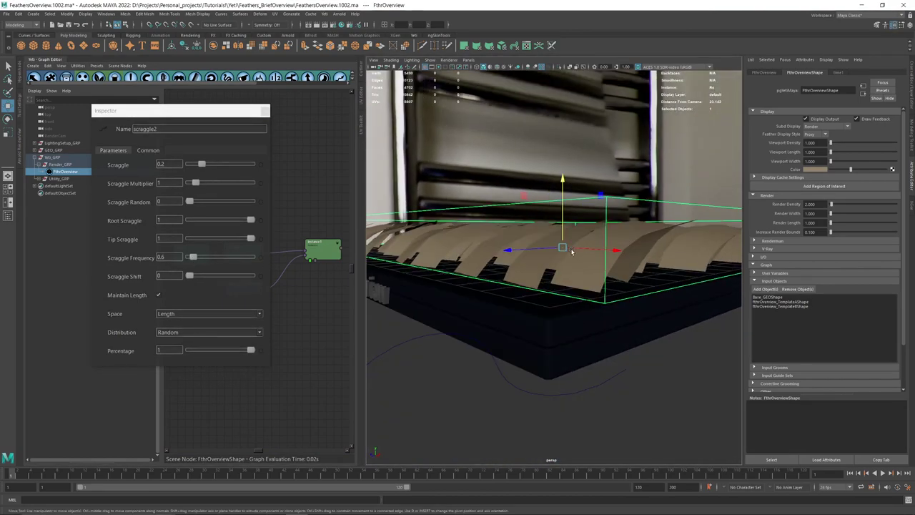
alt+drag(520, 238, 570, 293)
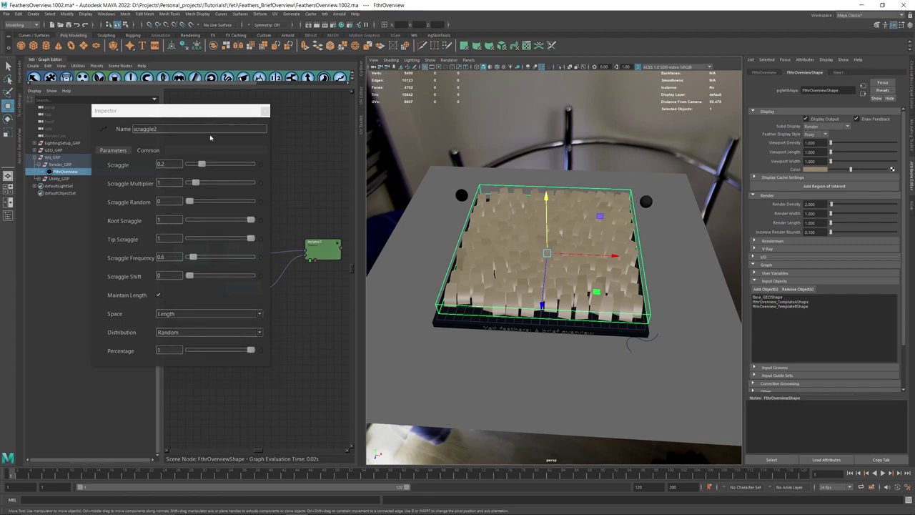
click(265, 110)
Add a Convert node after instance1 in the FthrOverview graph
alt+middle_drag(298, 186, 250, 185)
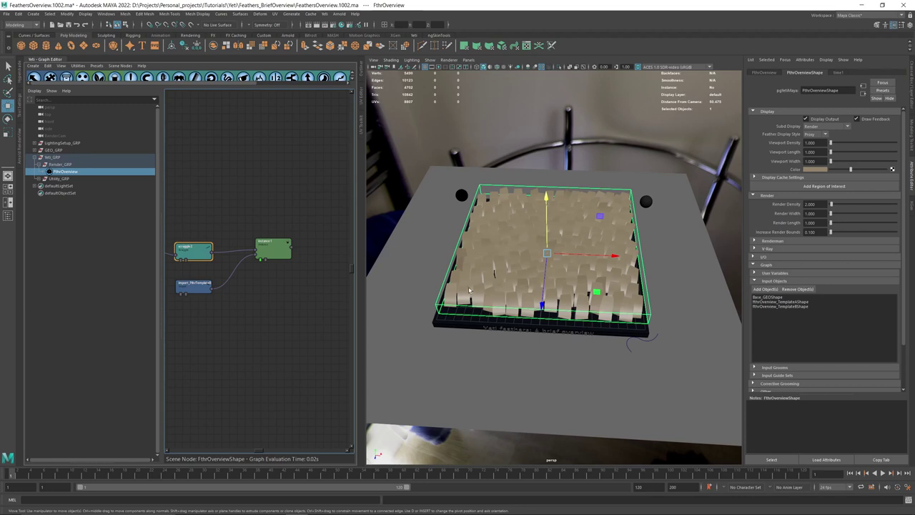
click(272, 255)
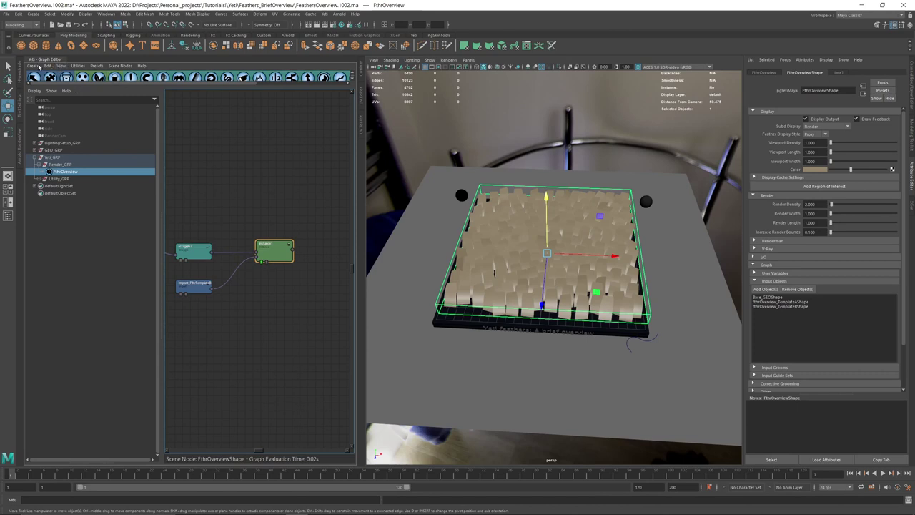
click(37, 66)
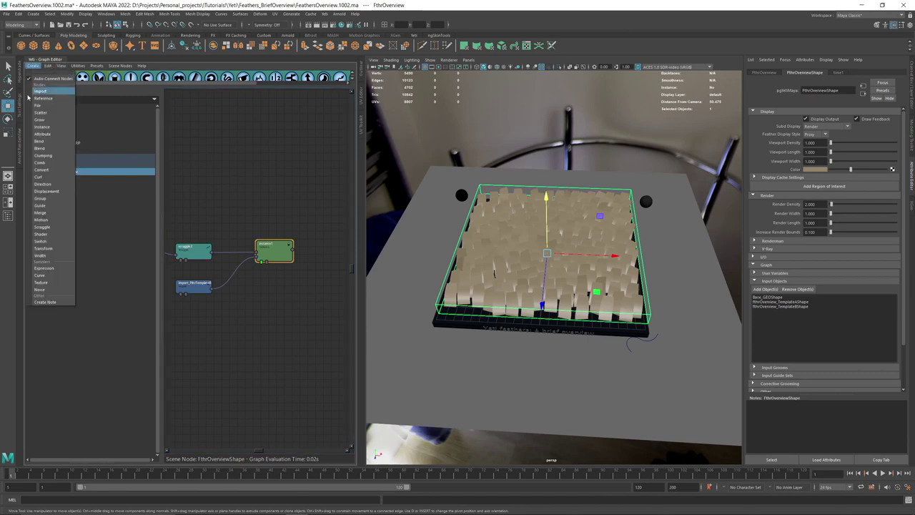
click(40, 162)
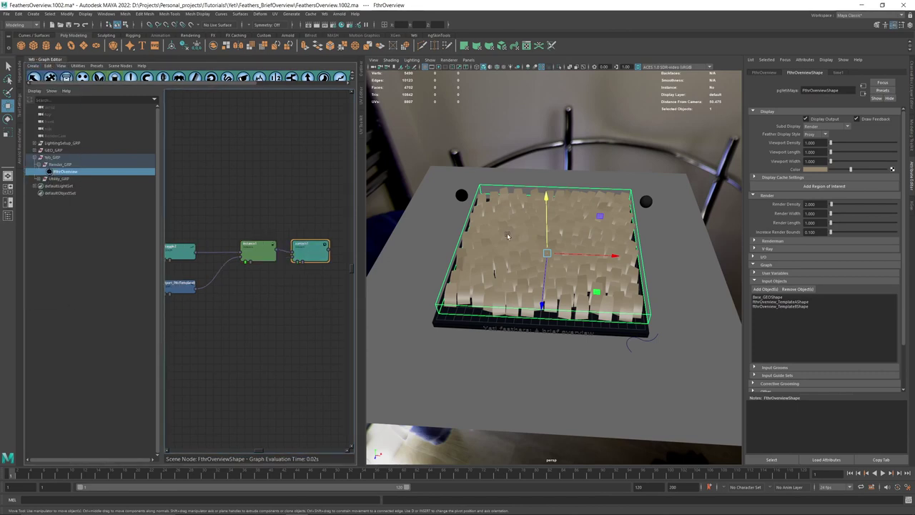
Set the Conversion Type of convert1 to Feathers to Fibres and display the node's output
alt+right_drag(507, 236, 565, 257)
alt+drag(565, 258, 562, 249)
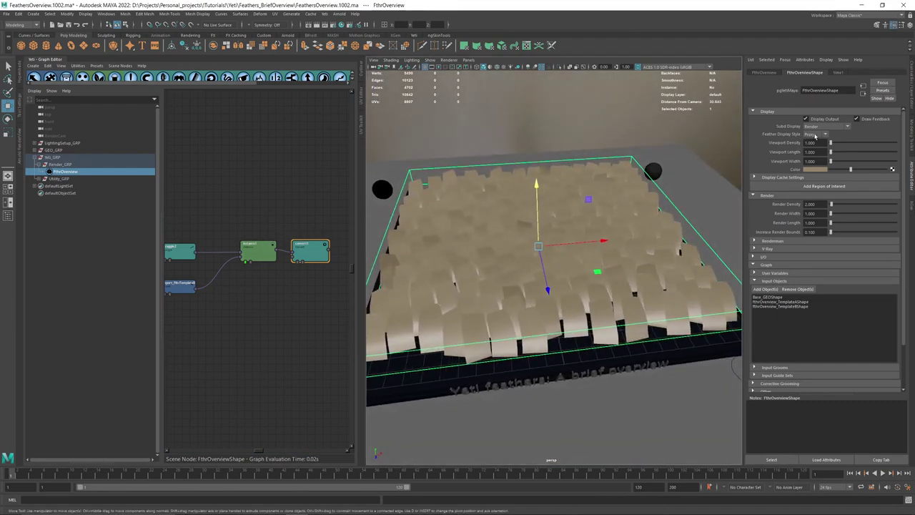
alt+drag(581, 298, 451, 278)
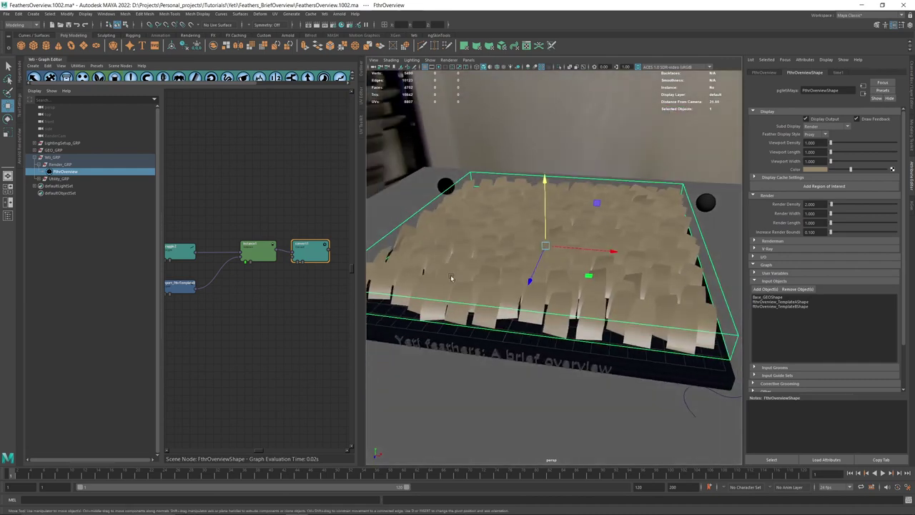
double_click(306, 254)
click(186, 166)
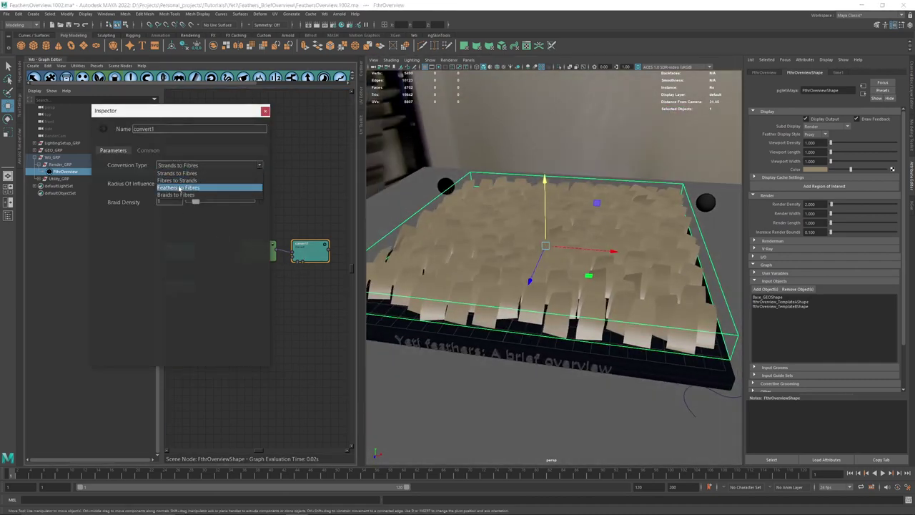
click(177, 187)
click(264, 110)
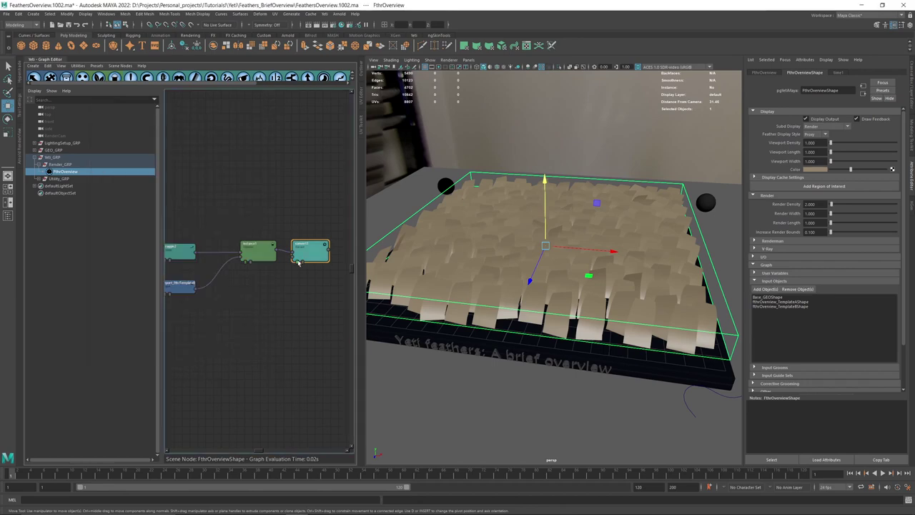
alt+drag(644, 214, 613, 220)
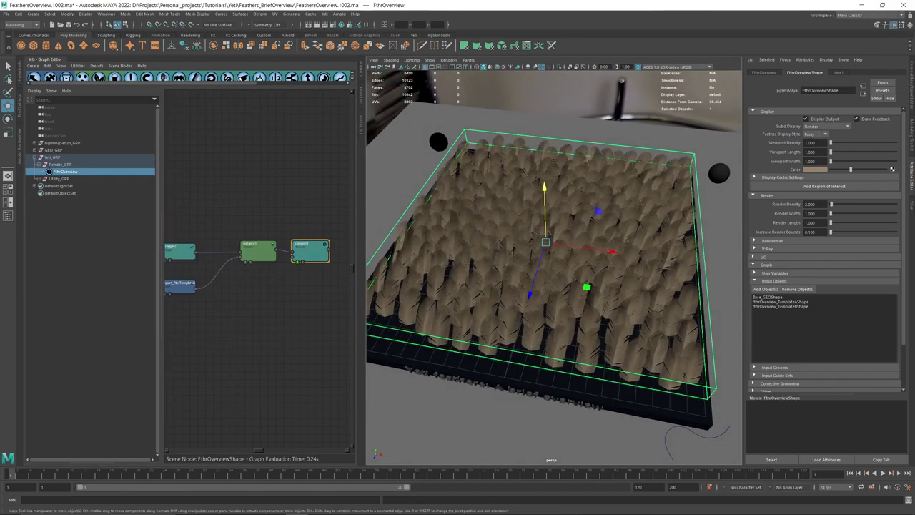
Inspect the feathers converted to fibres up close, from farther away, and from a low angle
scroll(526, 301, up, 5)
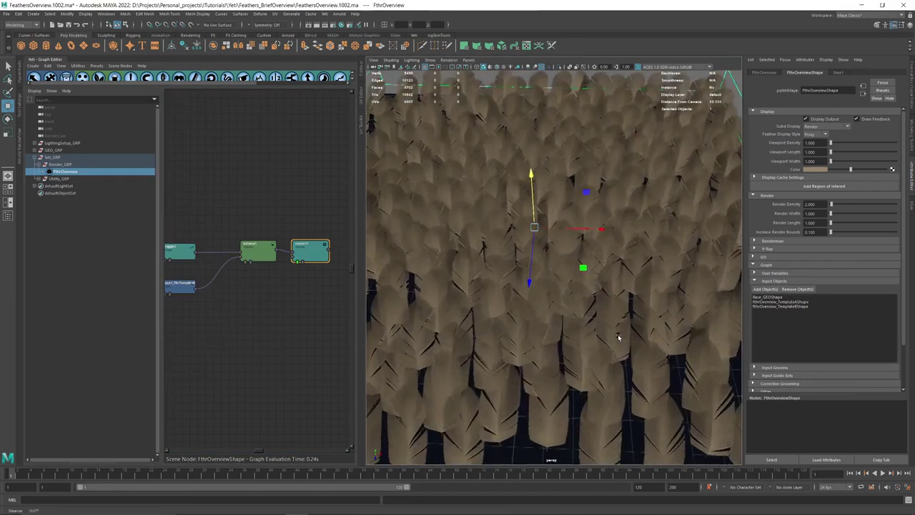
alt+drag(523, 305, 560, 308)
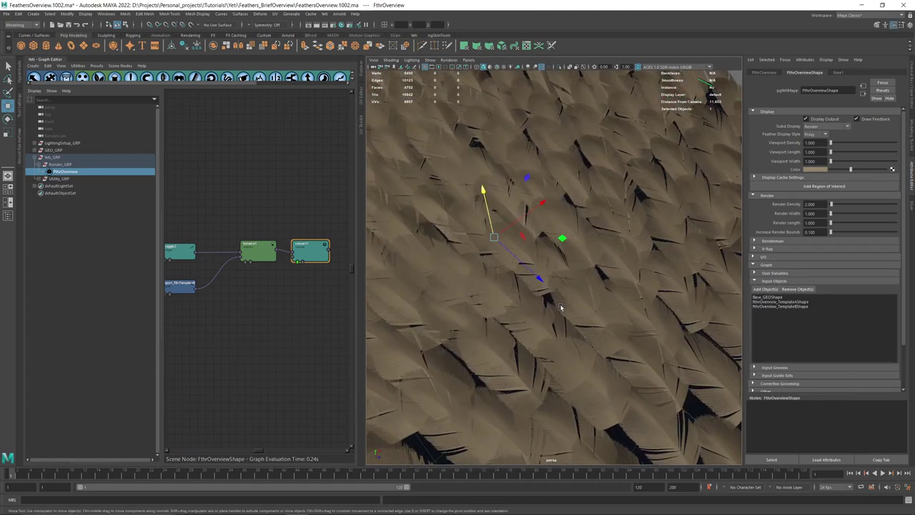
alt+drag(666, 316, 621, 300)
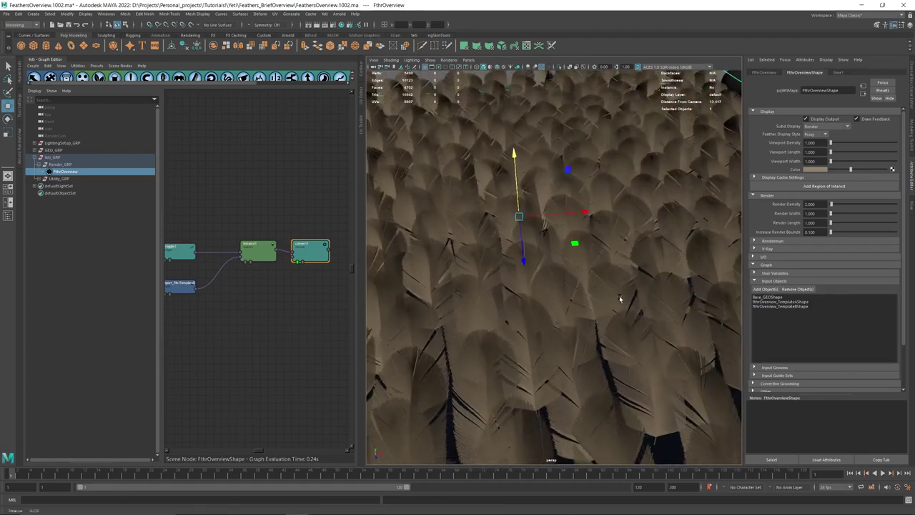
alt+right_drag(621, 300, 504, 295)
alt+drag(574, 321, 553, 313)
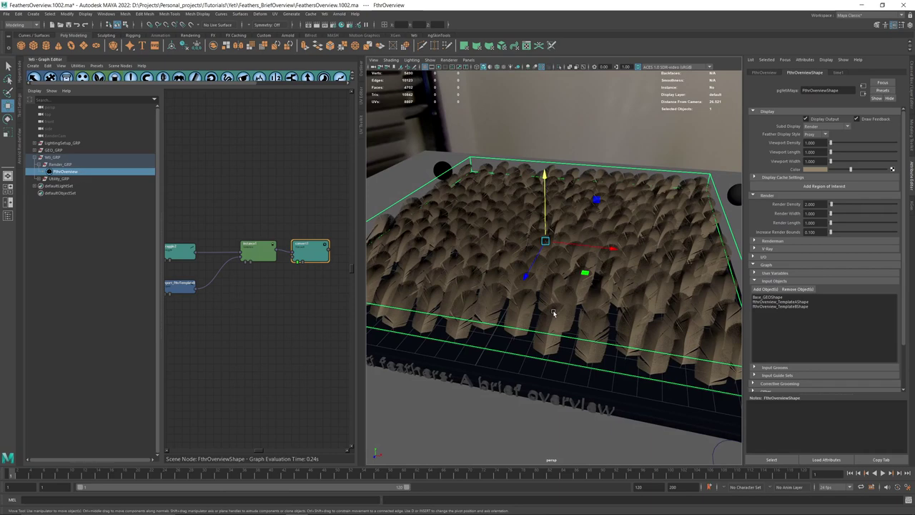
alt+drag(553, 312, 604, 246)
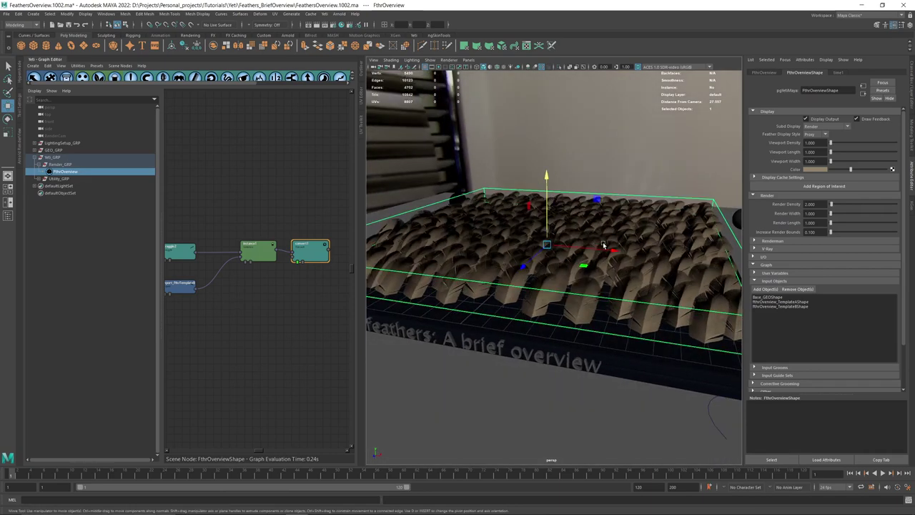
Save the scene as a new incremental version
key(ctrl+alt+s)
alt+drag(588, 185, 600, 310)
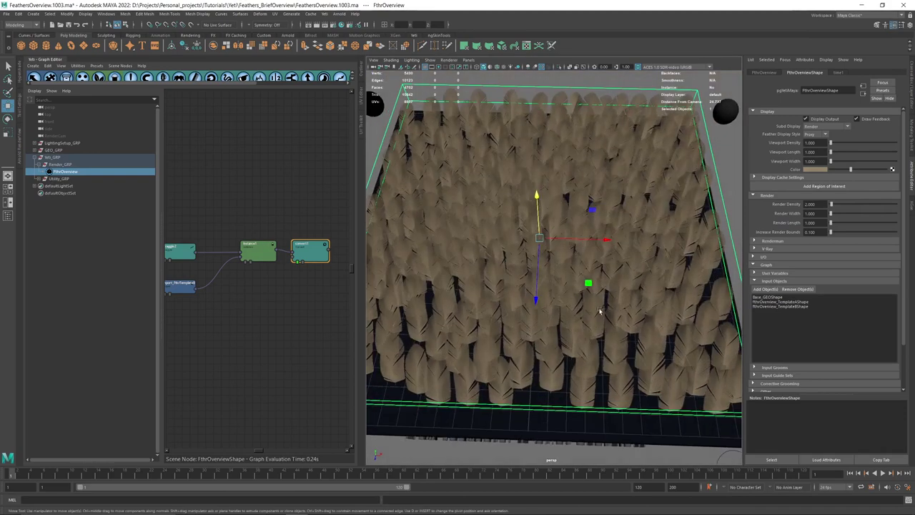
Examine the list of attributes carried by the convert1 node's fibres
mouse_move(303, 250)
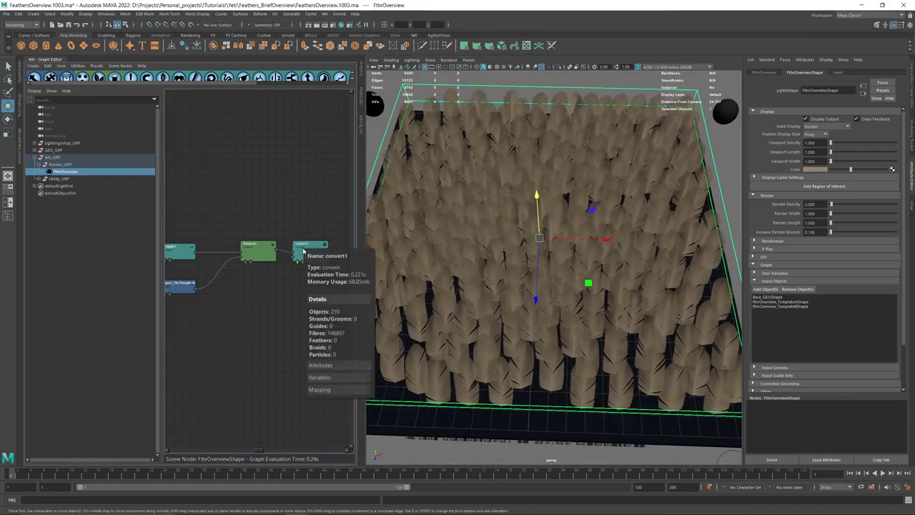
click(321, 365)
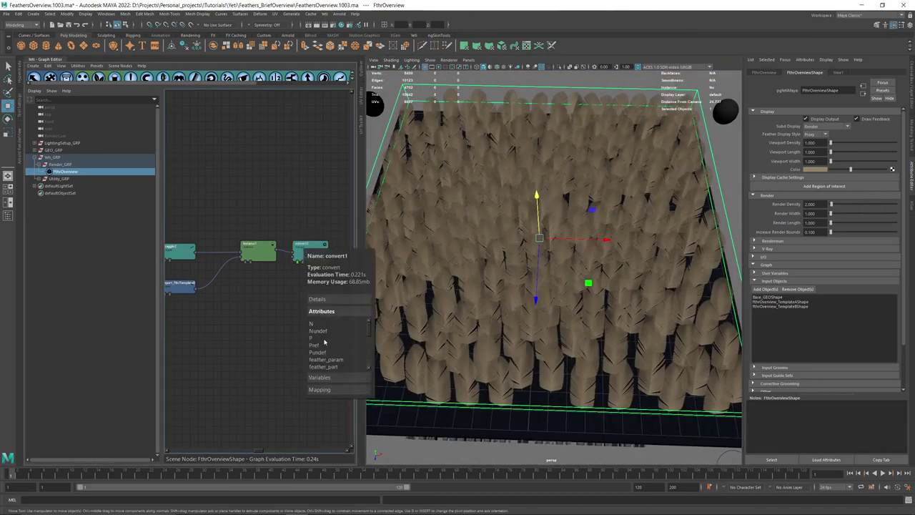
scroll(323, 346, down, 1)
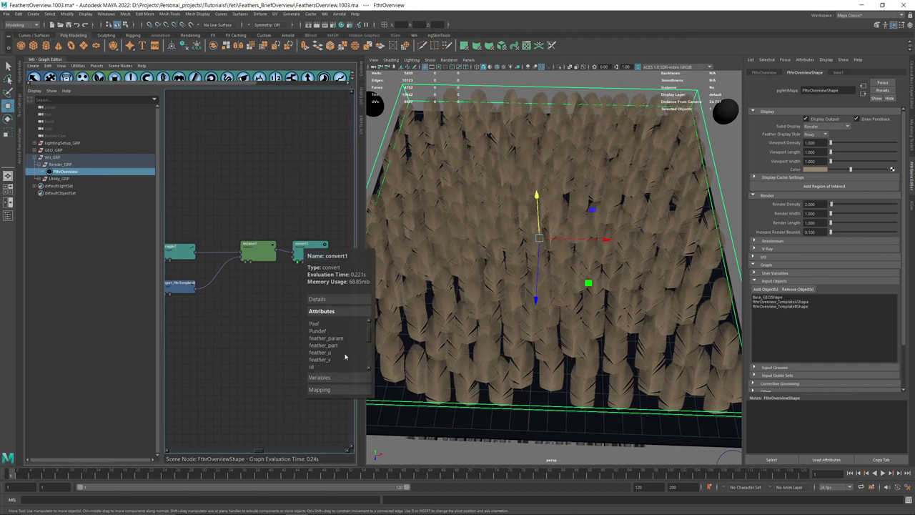
scroll(340, 361, down, 3)
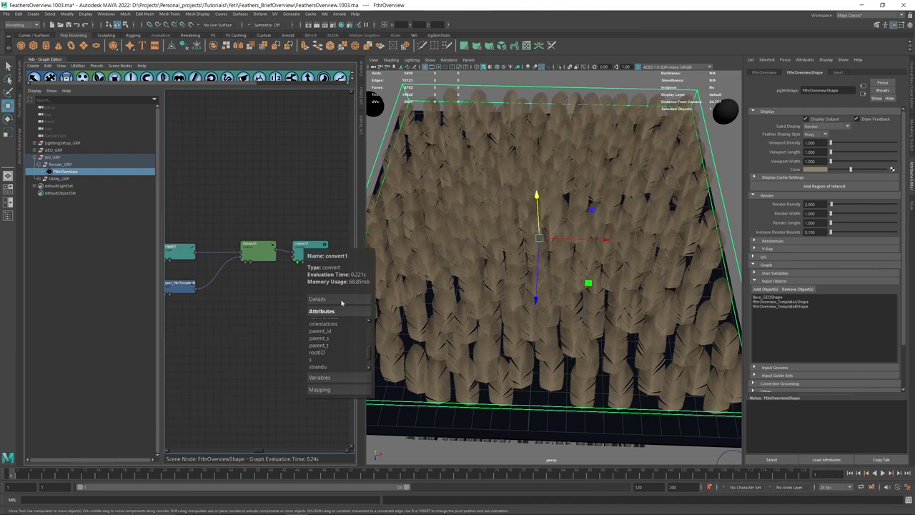
scroll(340, 333, up, 3)
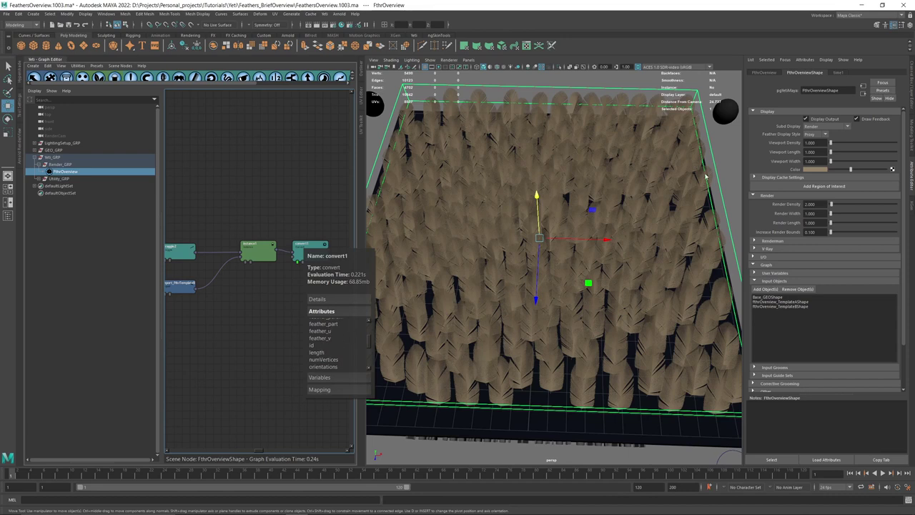
scroll(326, 349, down, 1)
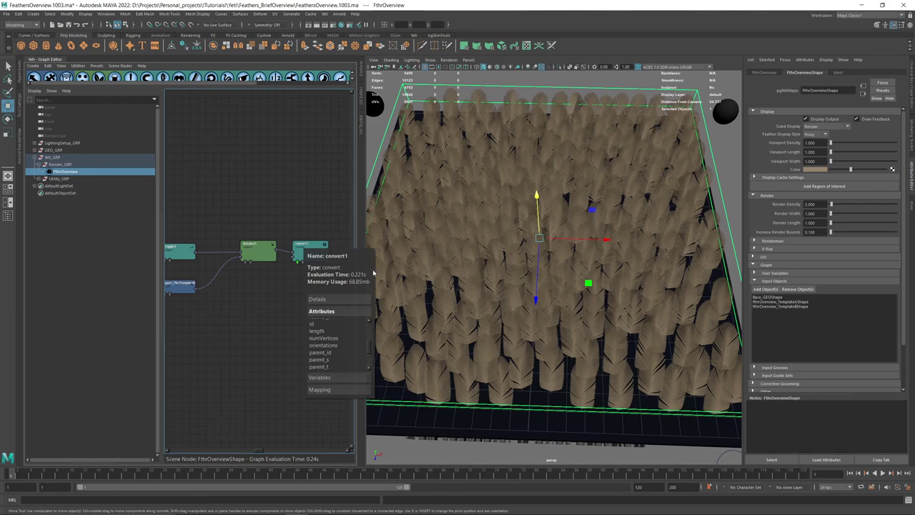
click(315, 252)
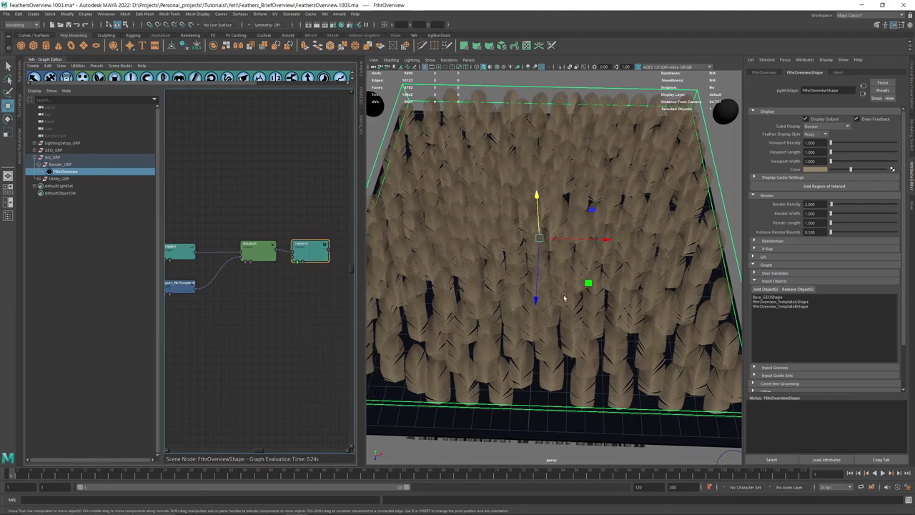
Add a Scraggle node after convert1 in the FthrOverview graph and check its effect on the feather fibres
alt+drag(452, 298, 435, 261)
alt+middle_drag(316, 218, 249, 207)
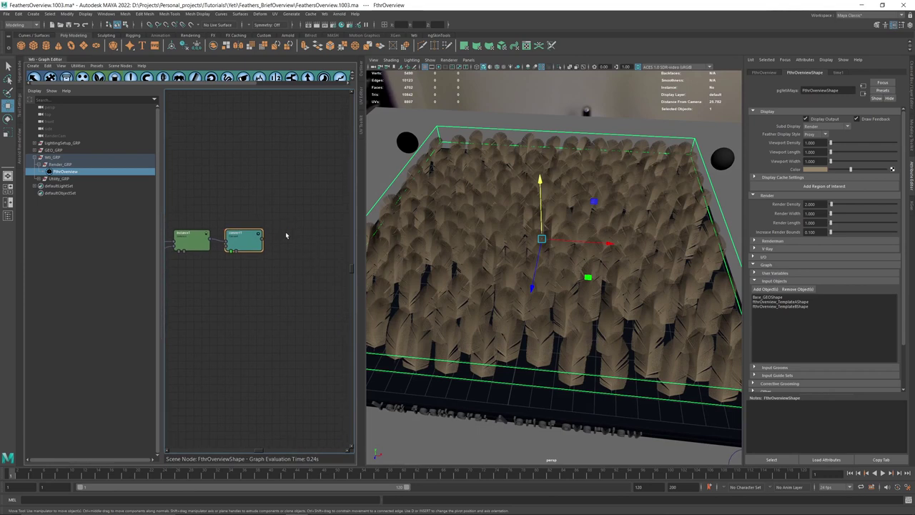
drag(242, 234, 246, 235)
alt+drag(504, 234, 402, 263)
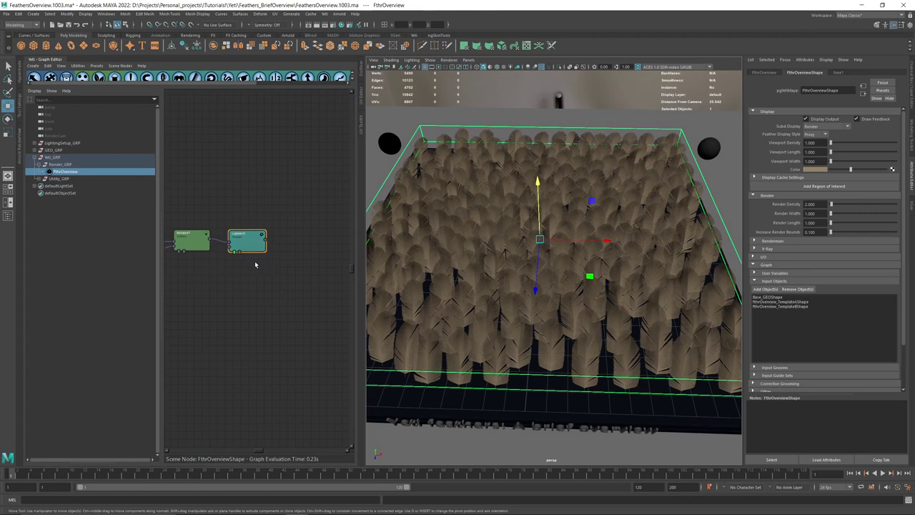
click(339, 77)
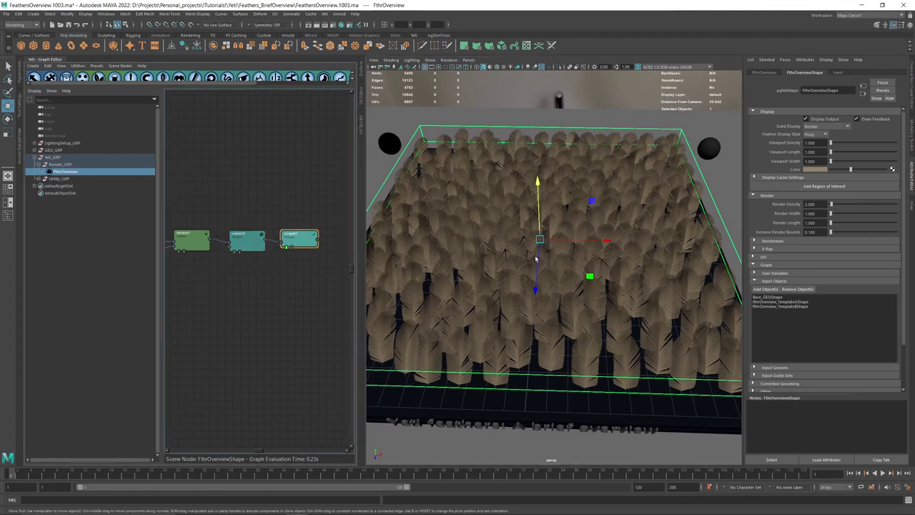
scroll(536, 258, up, 10)
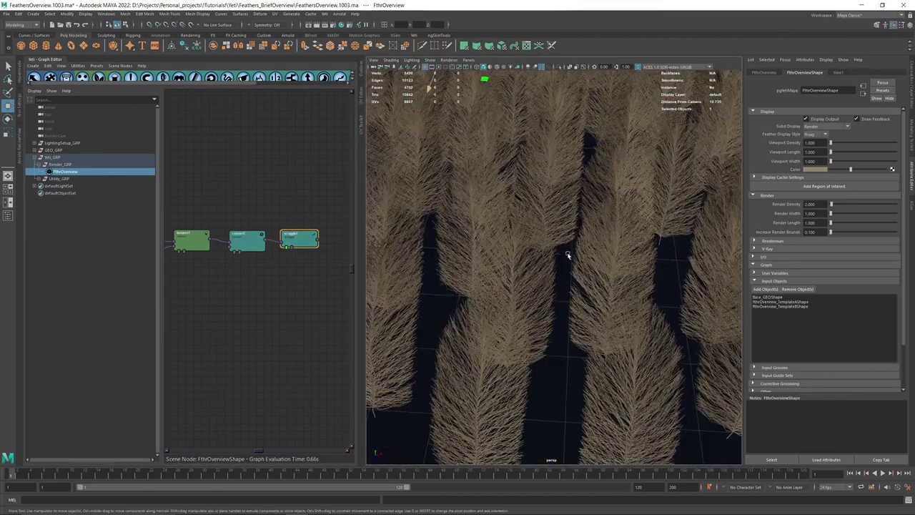
alt+drag(567, 255, 541, 257)
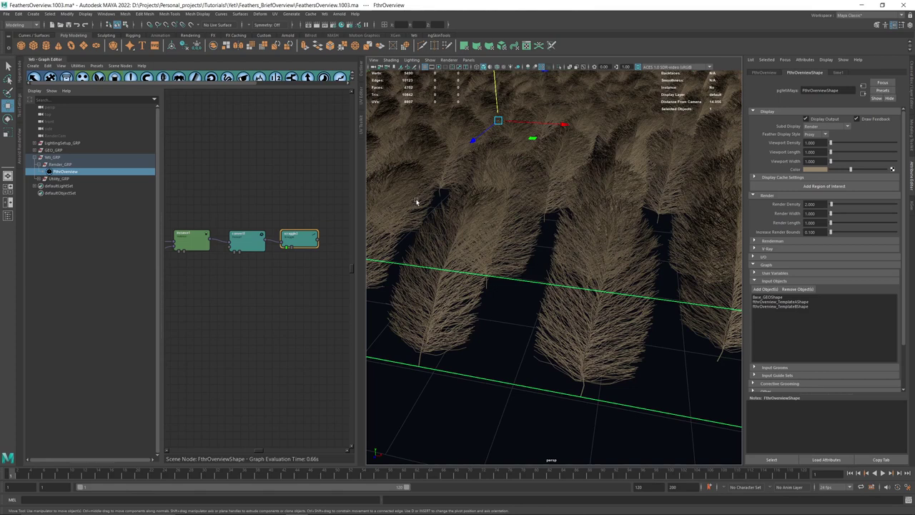
Set the Scraggle Multiplier of scraggle3 to the expression curve(feather_param, 0,1,1, 0.2,0,1)
double_click(298, 238)
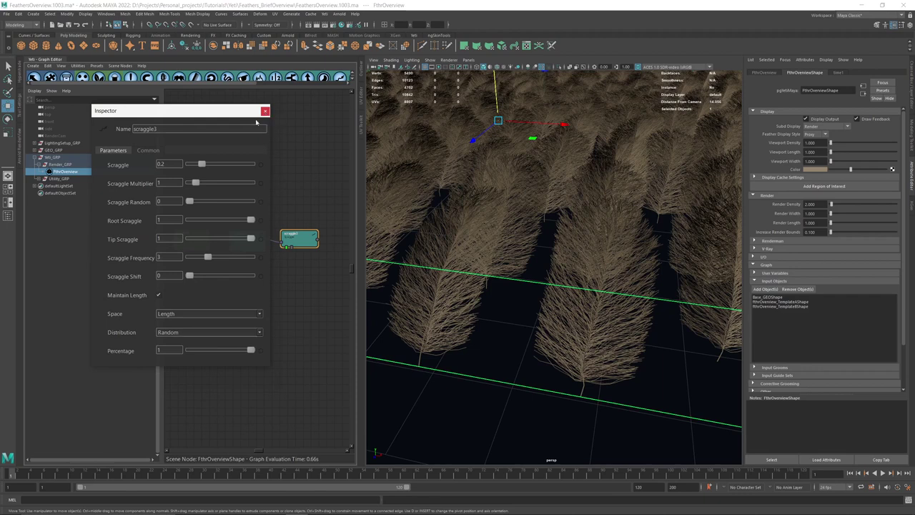
click(261, 184)
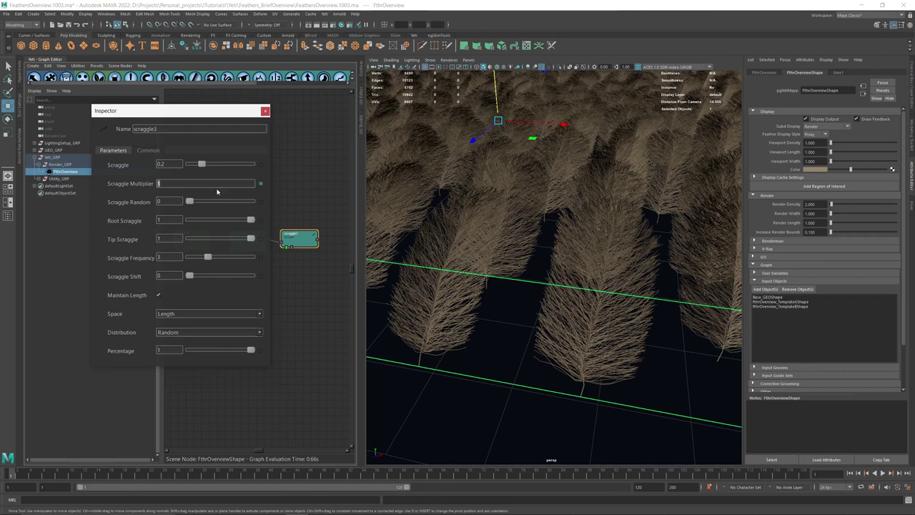
text(curve(feather_param, 0,1,1)
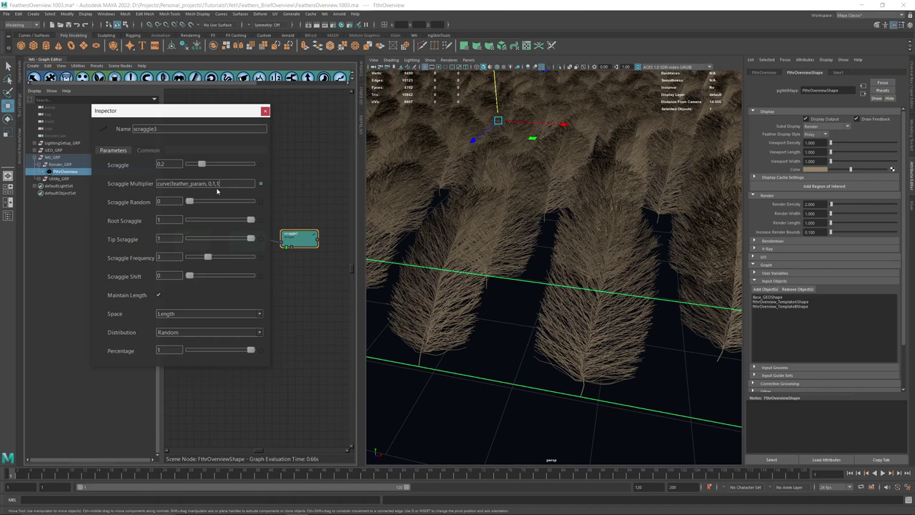
text(, 0.2,0,1)
key(Return)
alt+drag(527, 230, 576, 192)
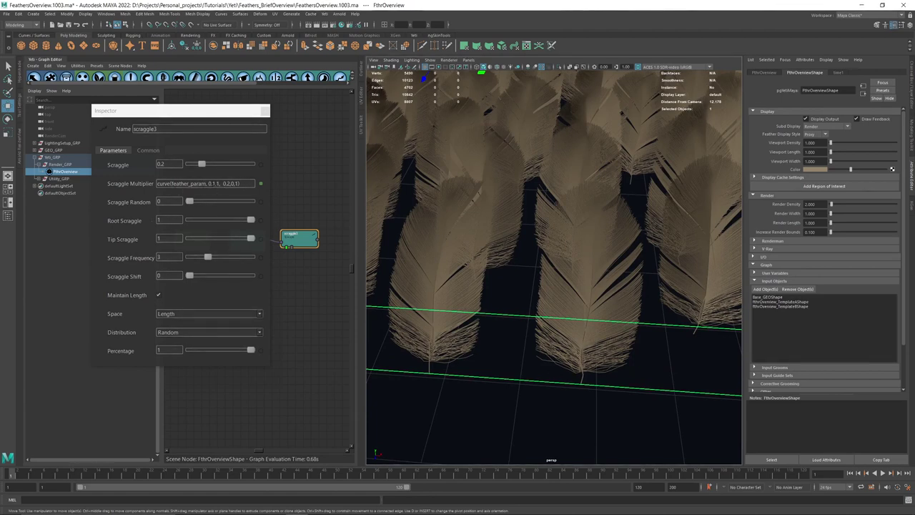
Set the Scraggle of scraggle3 to 0.52 and its Scraggle Random to 0.94
drag(202, 165, 222, 164)
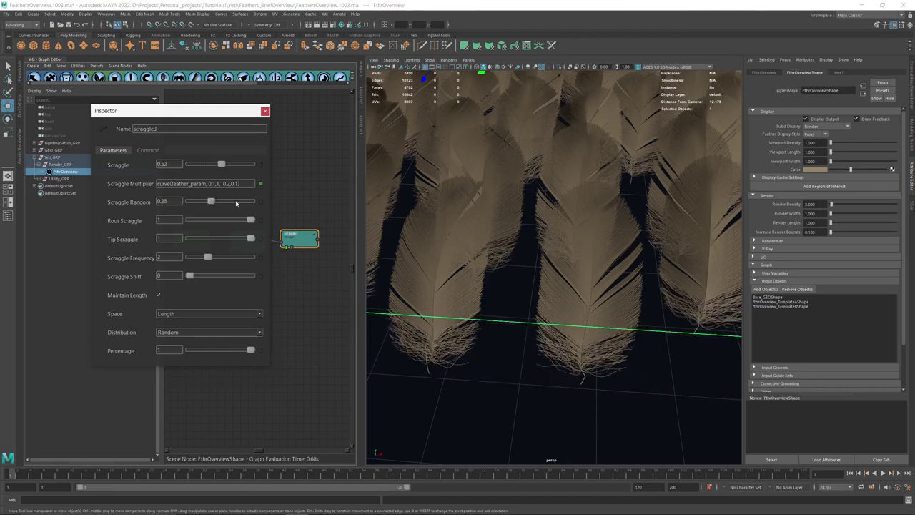
drag(236, 203, 248, 202)
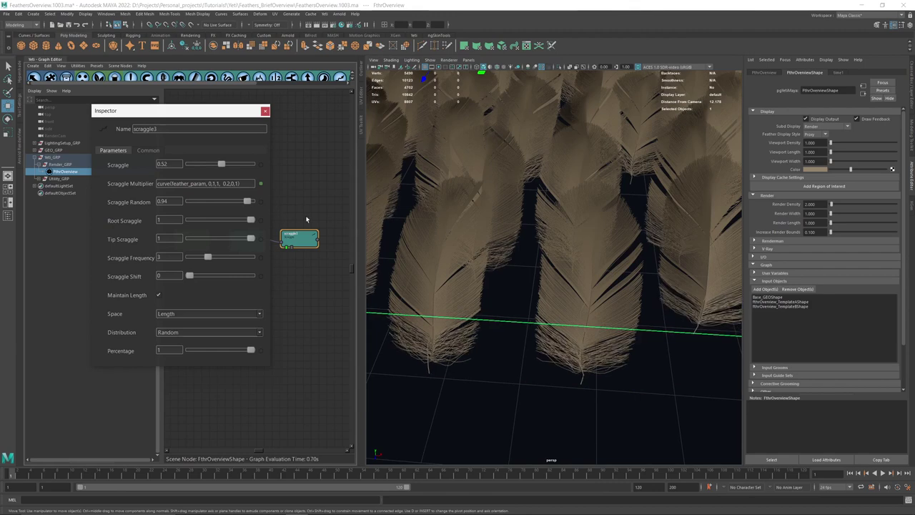
alt+right_drag(669, 266, 550, 268)
mouse_move(550, 268)
alt+mouse_down()
mouse_move(525, 271)
mouse_move(551, 279)
alt+mouse_up()
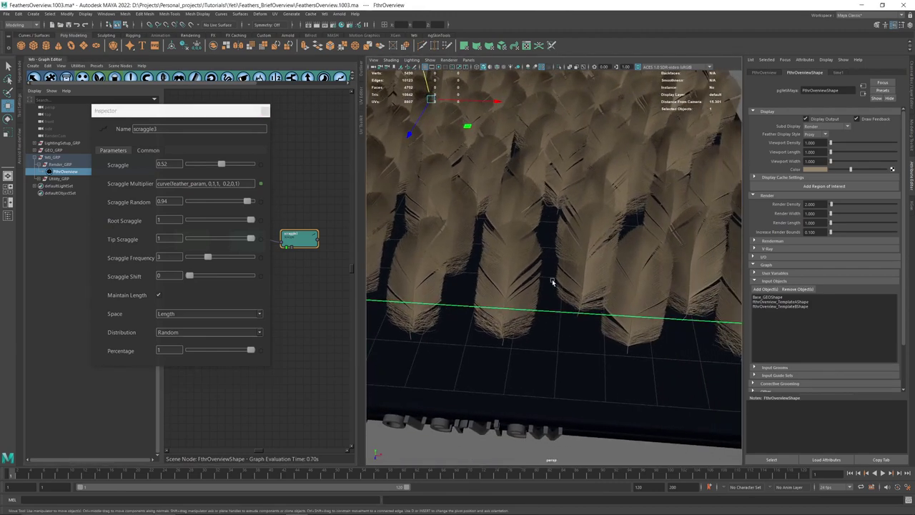
Inspect the scraggled fibres at the feather bases up close, from farther away, and from several angles
alt+middle_drag(582, 274, 533, 243)
alt+right_drag(533, 243, 574, 298)
alt+drag(599, 259, 523, 306)
alt+right_drag(522, 306, 519, 290)
alt+middle_drag(491, 234, 511, 296)
alt+drag(527, 362, 489, 250)
alt+right_drag(569, 192, 507, 198)
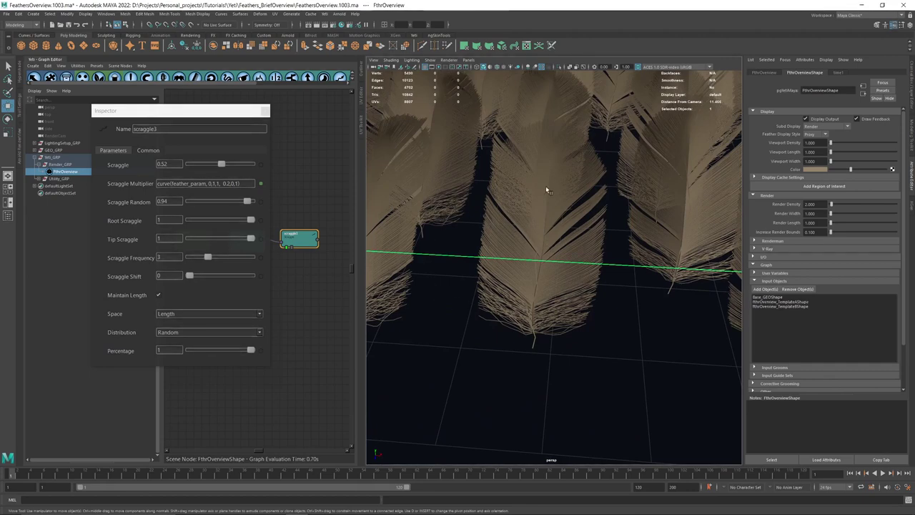
scroll(547, 286, down, 3)
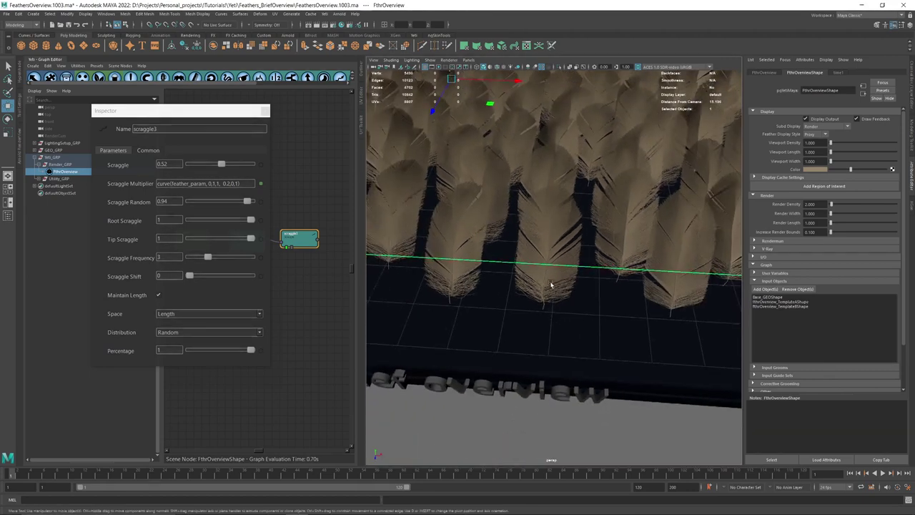
scroll(555, 247, up, 5)
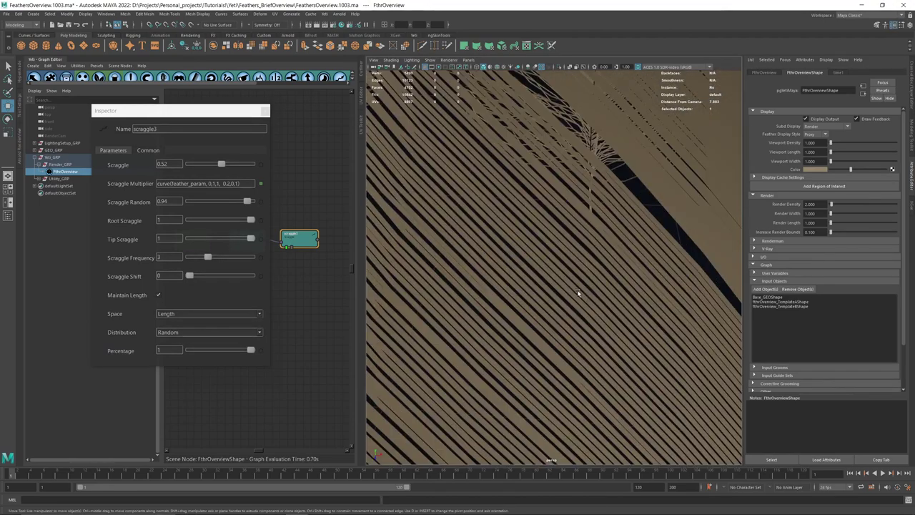
scroll(578, 293, down, 5)
scroll(612, 302, down, 2)
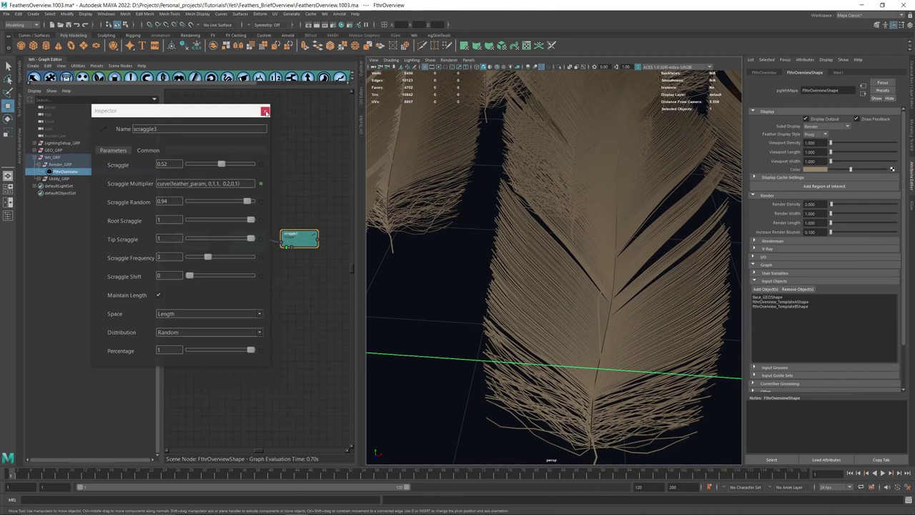
click(264, 111)
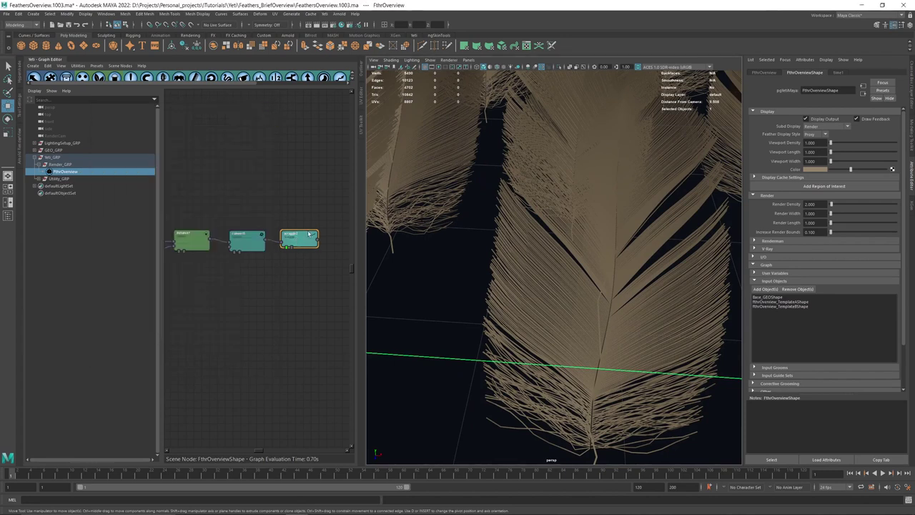
drag(301, 239, 304, 240)
alt+middle_drag(301, 206, 233, 203)
alt+right_drag(601, 260, 531, 268)
alt+drag(579, 254, 527, 282)
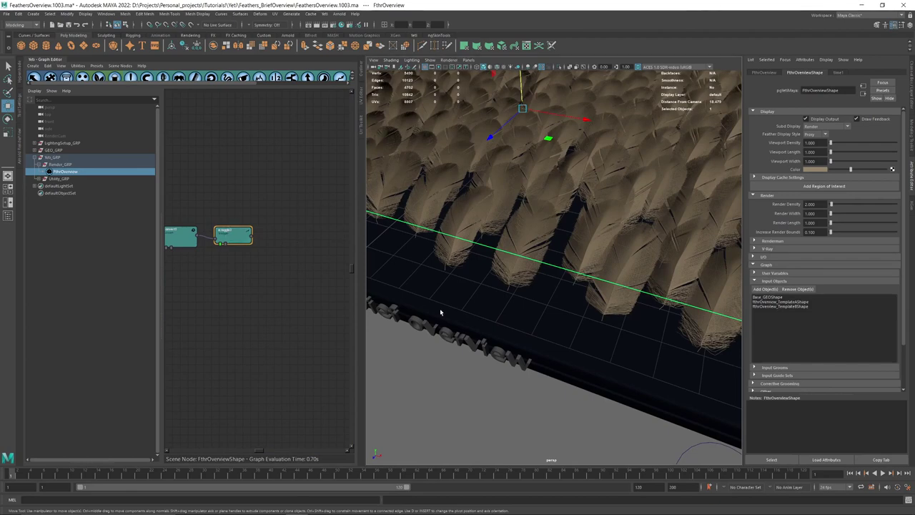
alt+drag(474, 233, 494, 262)
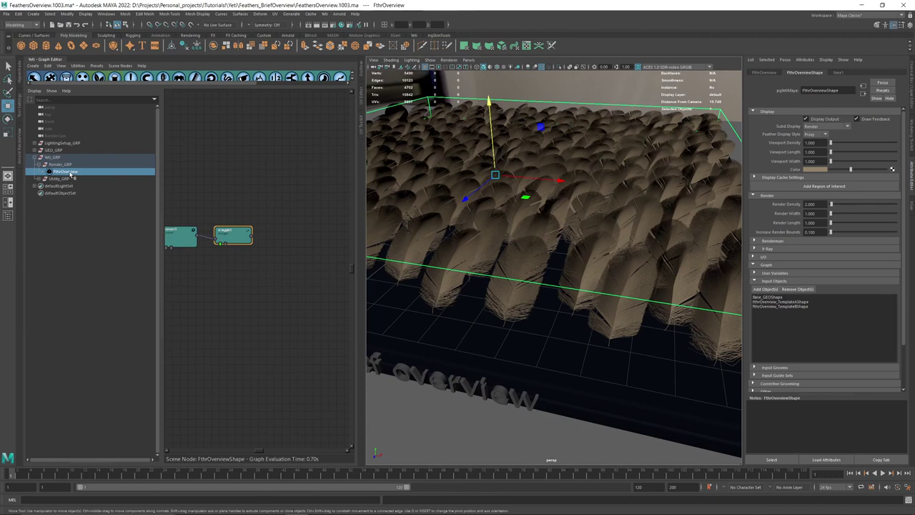
Assign a new aiStandardHair material to the FthrOverview feathers
alt+drag(559, 215, 593, 192)
alt+right_drag(592, 192, 571, 139)
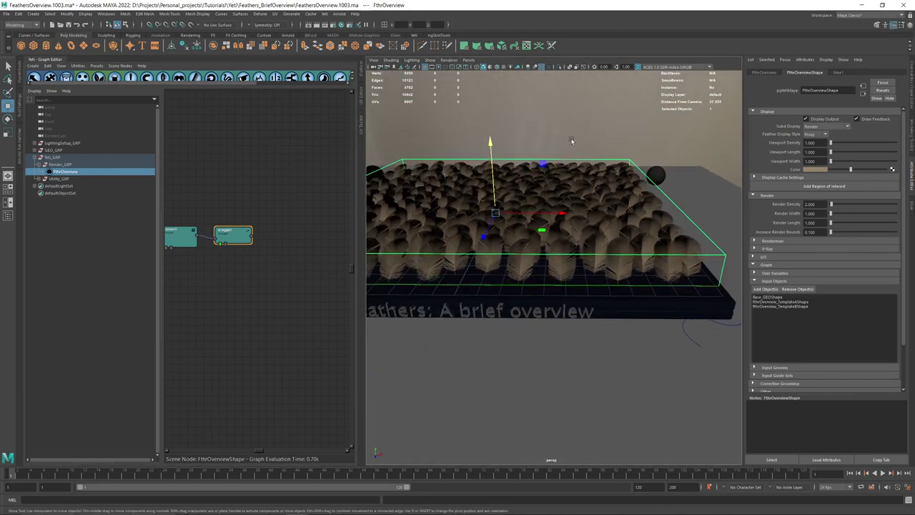
right_click(577, 126)
click(605, 254)
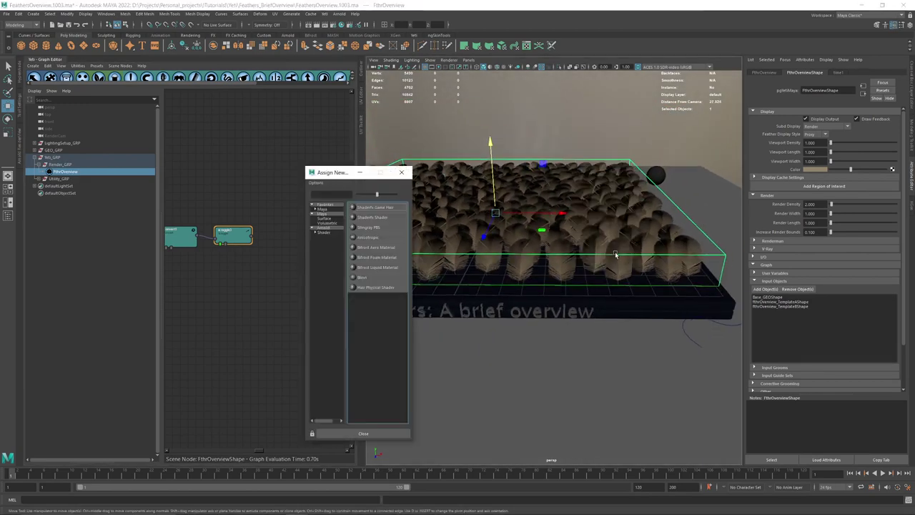
click(324, 233)
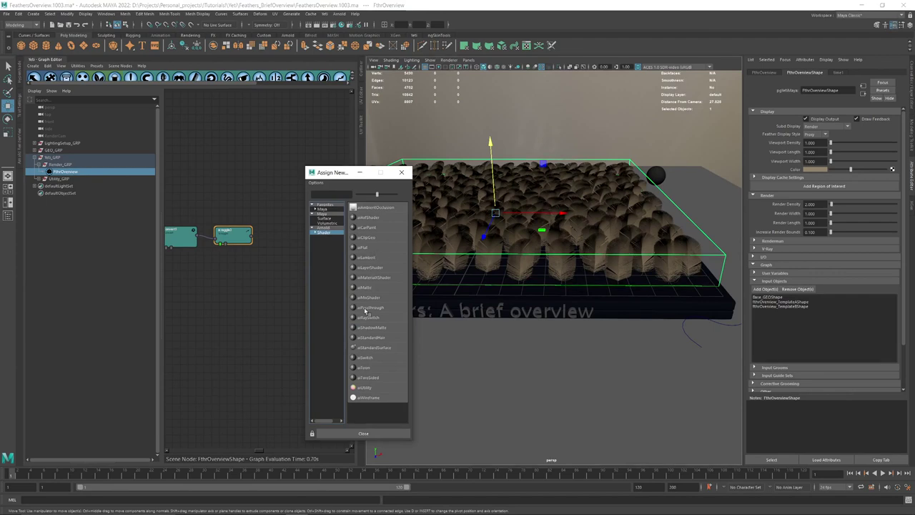
click(382, 337)
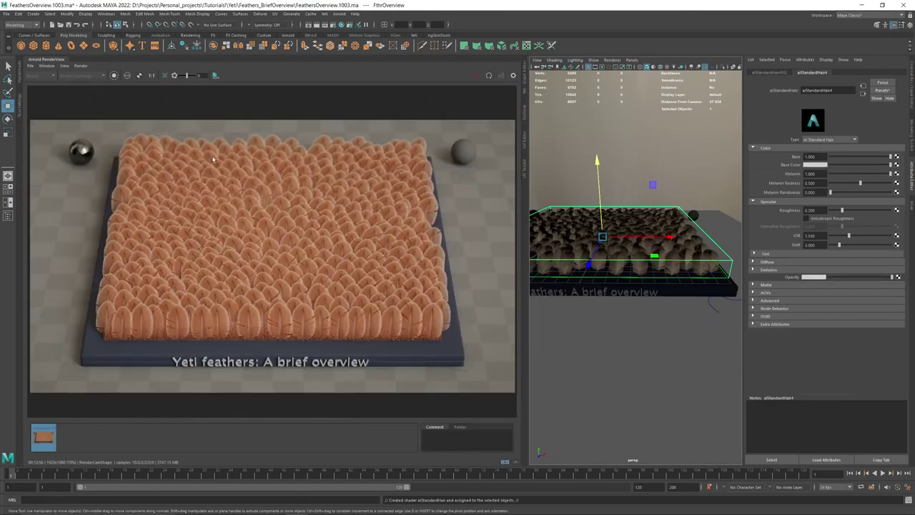
Leave the stored snapshot and start a live Arnold render of the feathers with the new hair shader
click(749, 59)
click(767, 69)
click(49, 434)
click(477, 75)
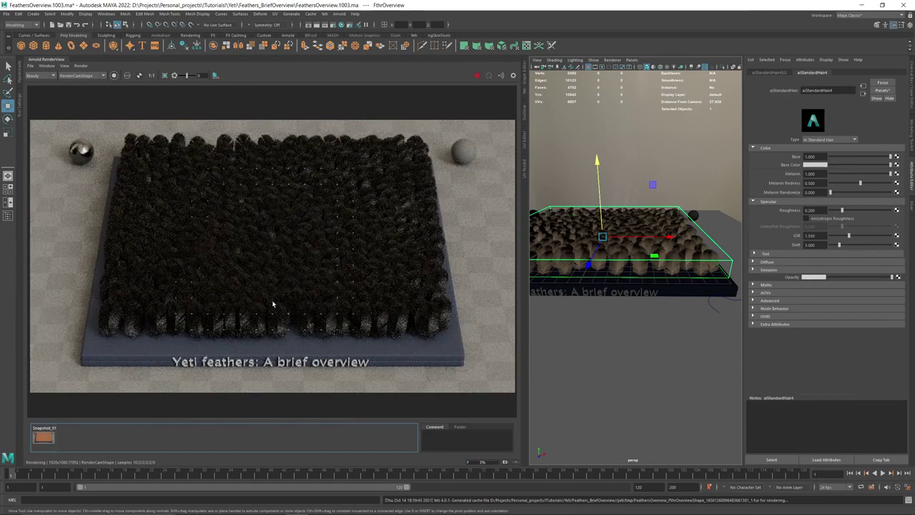
Restart the Arnold render and set the Melanin of the new hair shader to about 0.187
click(477, 75)
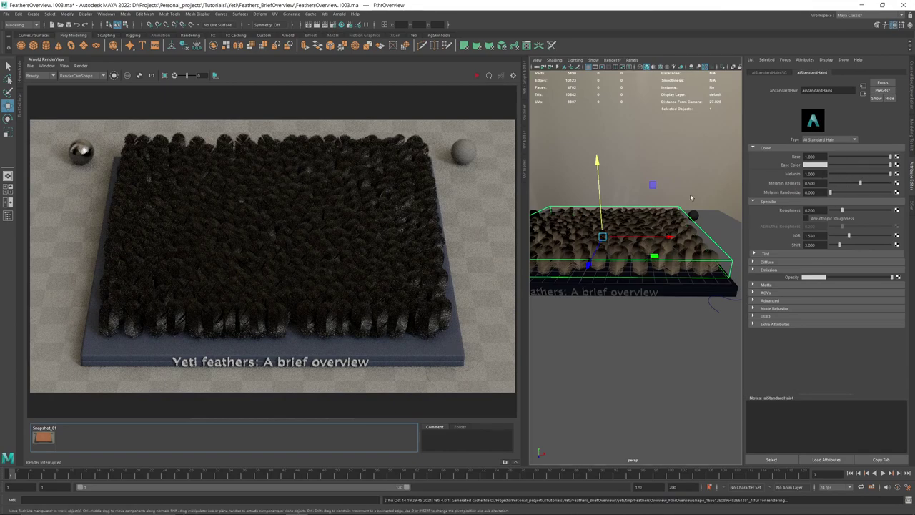
click(476, 75)
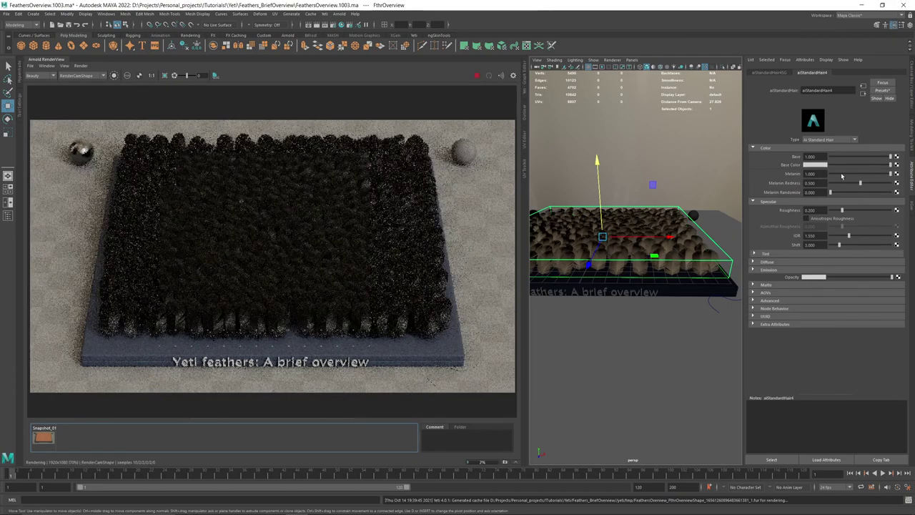
click(841, 175)
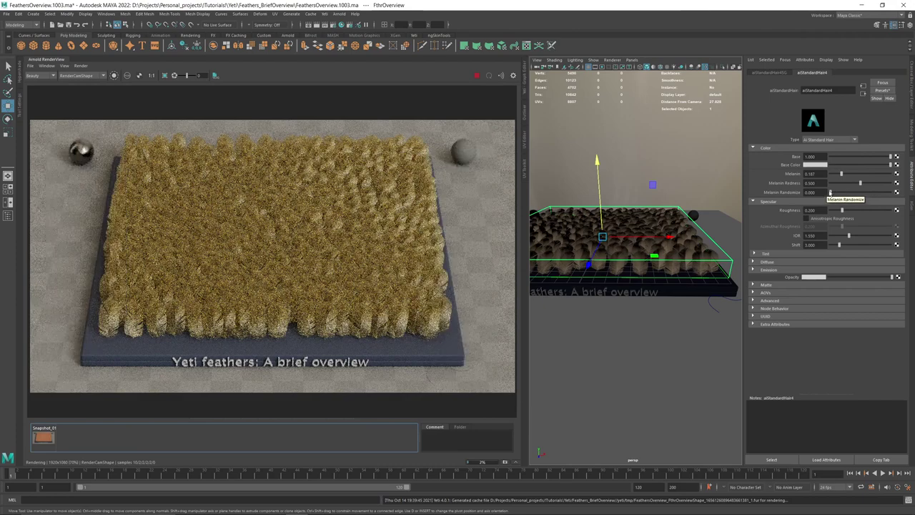
Set the hair shader's Melanin to about 0.476 and Melanin Randomize to about 0.922, checking the fibres in the live render
click(847, 174)
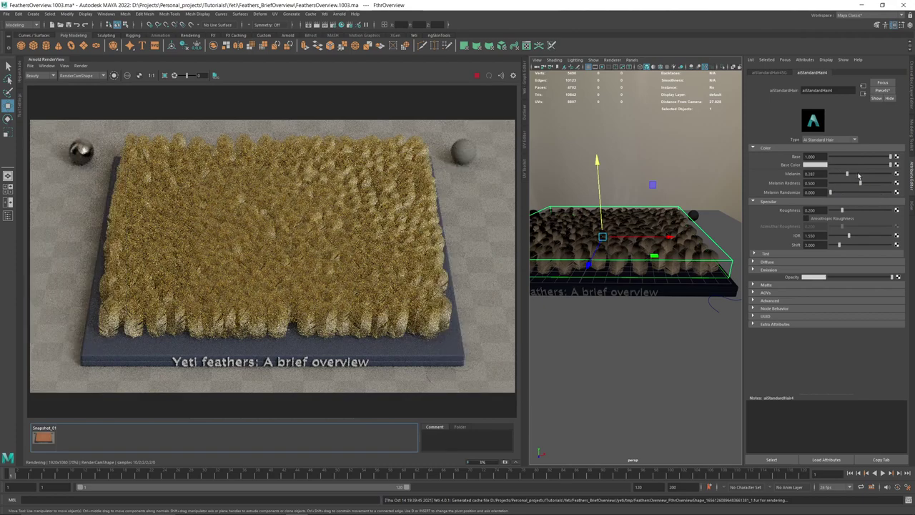
click(859, 174)
click(885, 192)
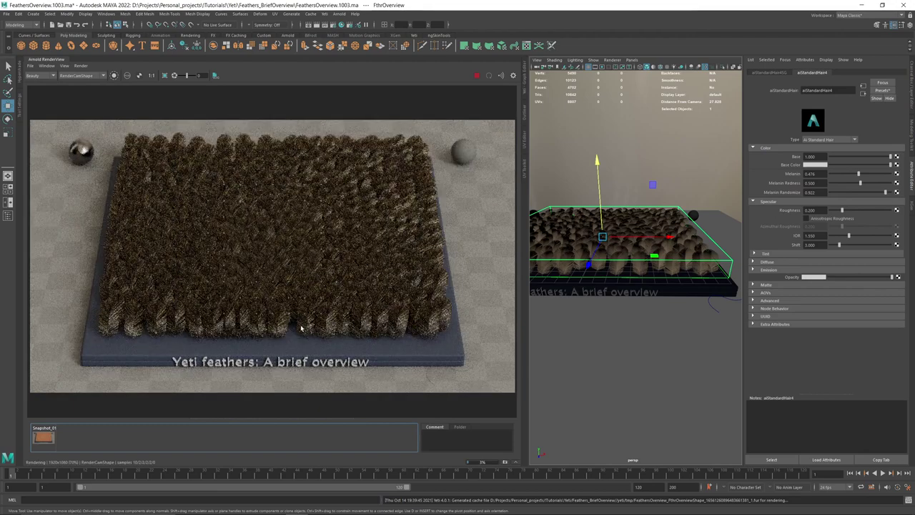
scroll(300, 327, up, 4)
scroll(305, 289, down, 1)
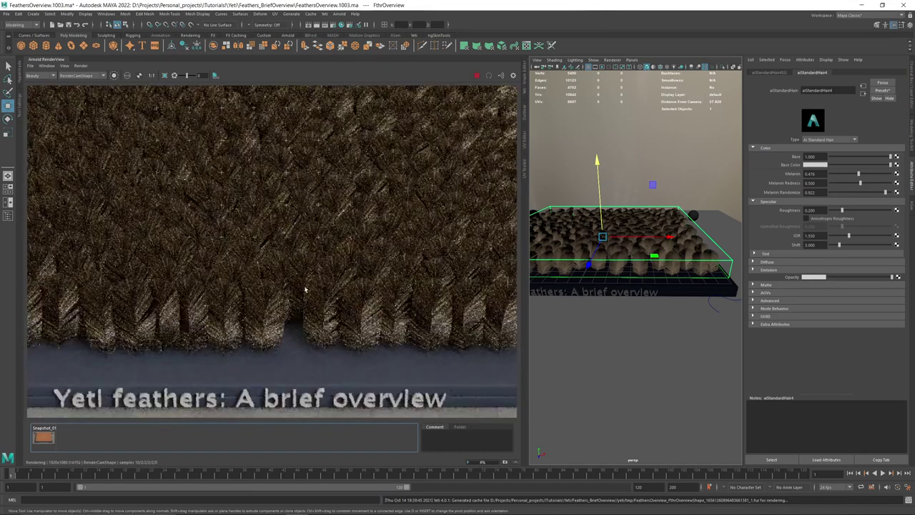
scroll(328, 229, down, 4)
scroll(322, 225, up, 3)
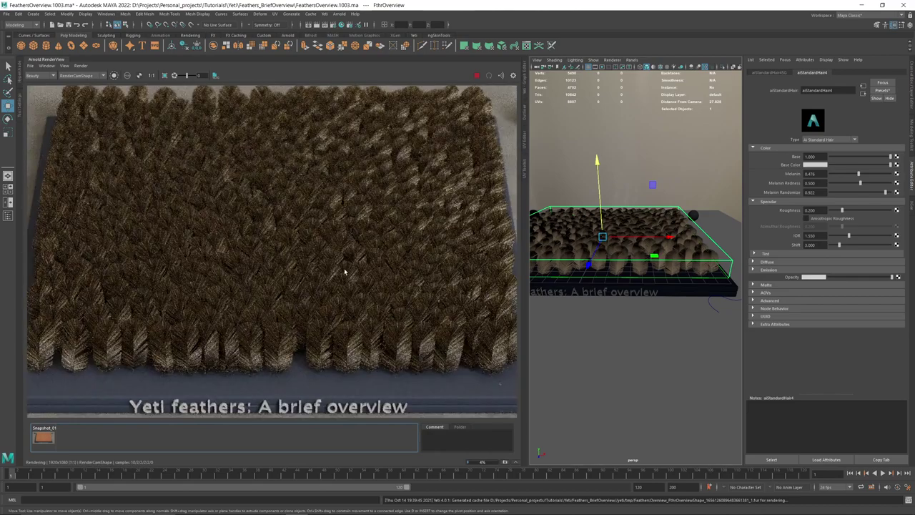
Return Melanin Randomize to 0, set Melanin to about 0.211, and look over the feathers in the live render
click(841, 192)
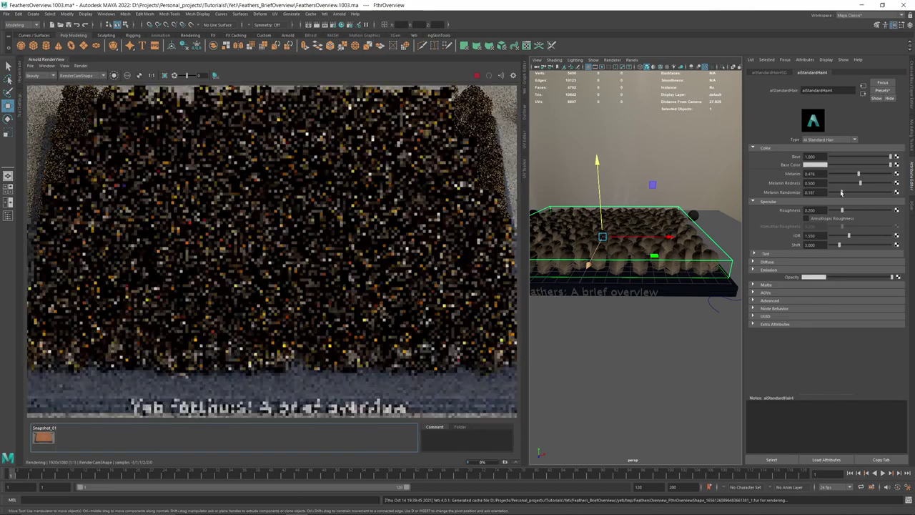
drag(841, 193, 828, 192)
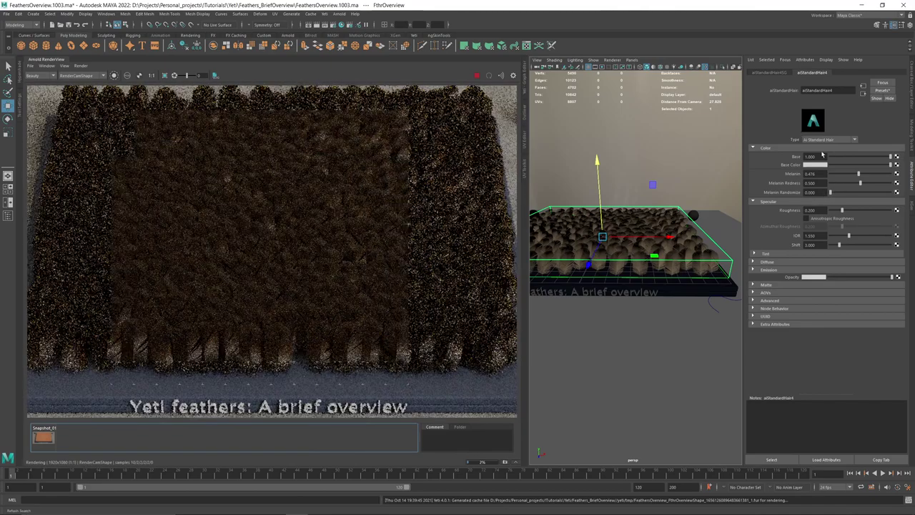
click(841, 173)
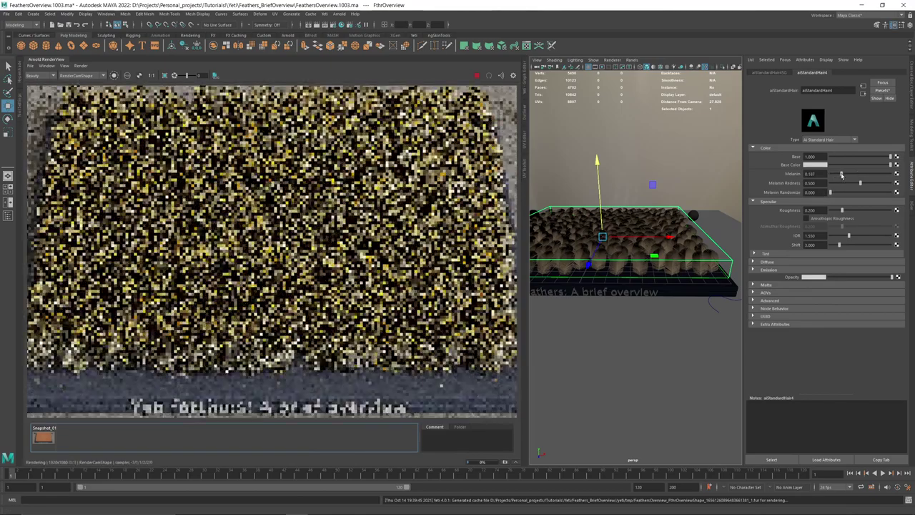
drag(841, 174, 843, 174)
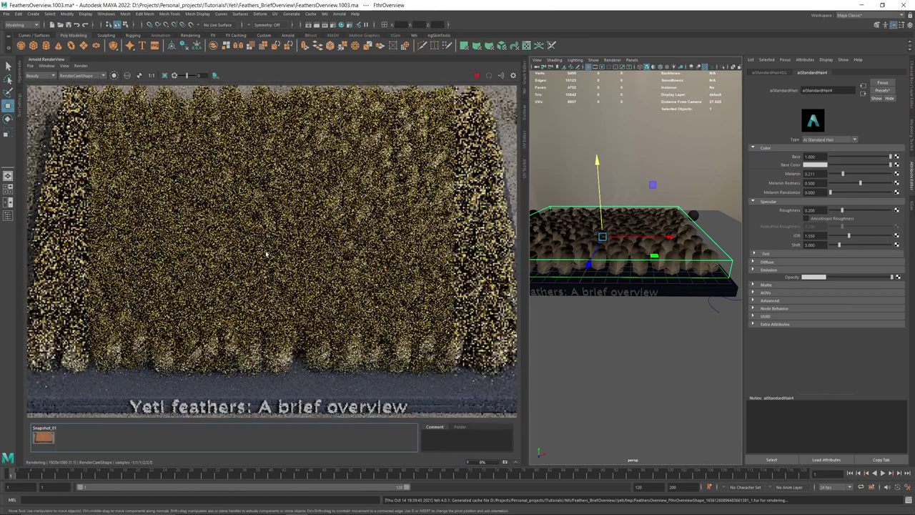
scroll(323, 267, down, 2)
scroll(344, 259, up, 2)
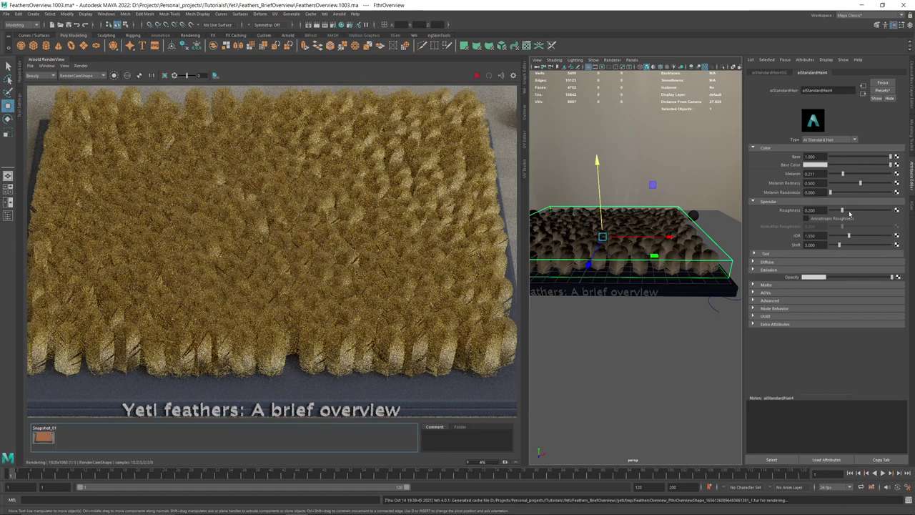
Set the hair shader's specular Roughness to about 0.452 and stop the live Arnold render
drag(852, 212, 857, 210)
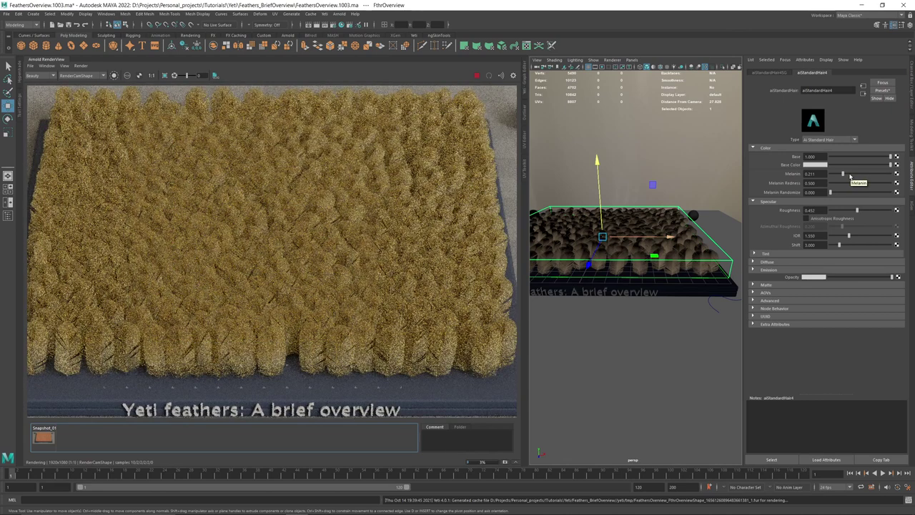
click(476, 75)
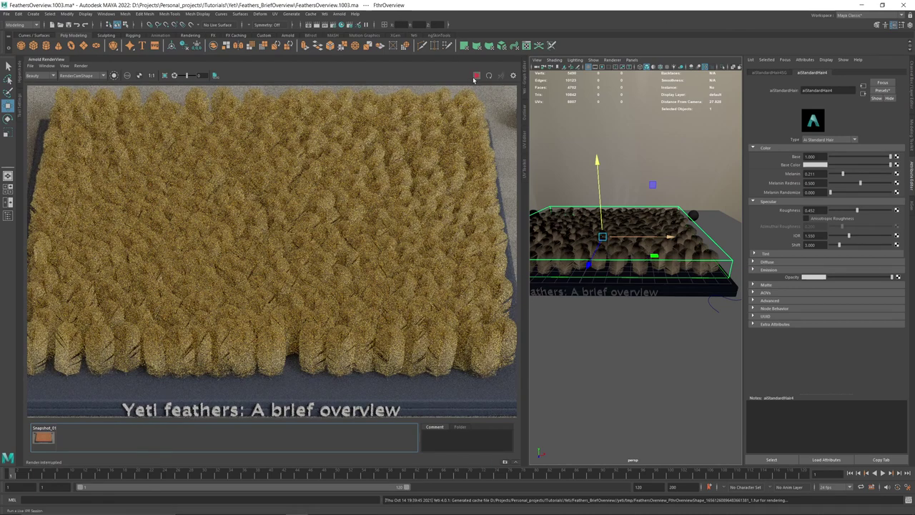
Open the Hypershade and graph the input and output connections of aiStandardHair4
click(18, 72)
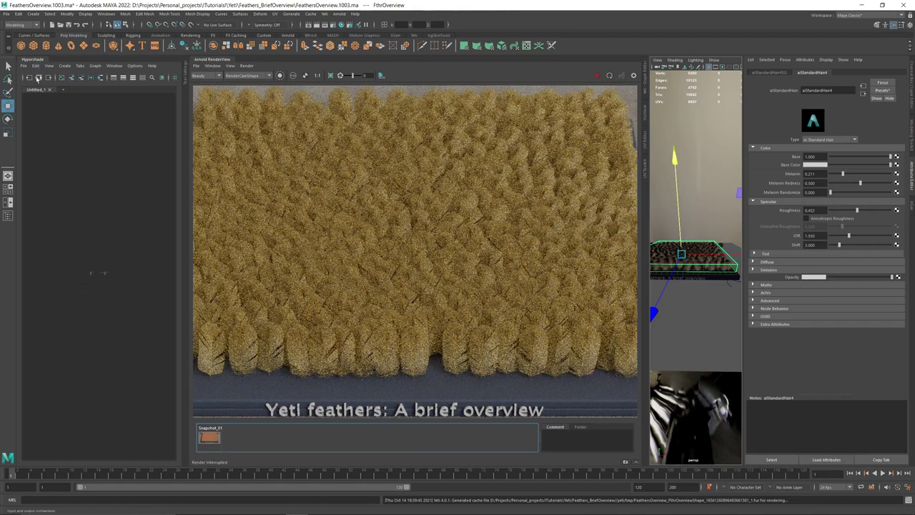
click(37, 77)
click(95, 264)
click(38, 77)
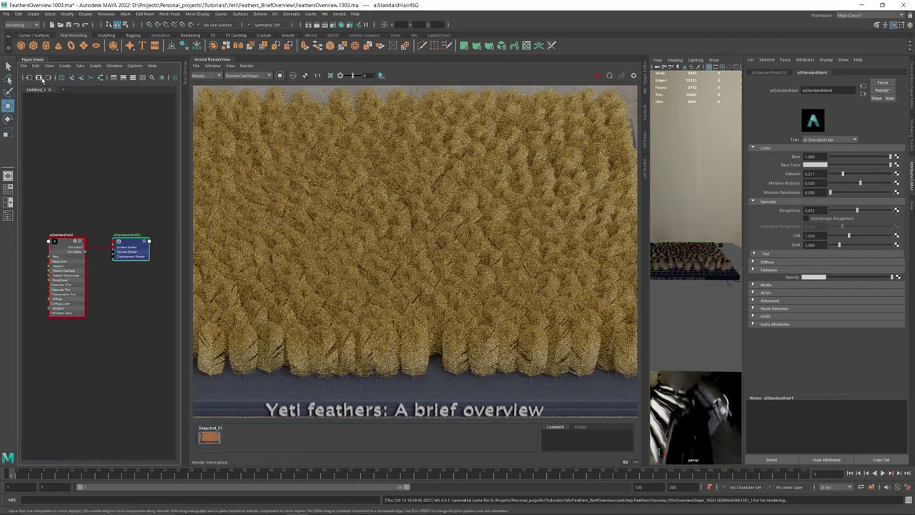
Create a ramp texture node beside the hair shader and turn on automatic loading of selected attributes
alt+middle_drag(59, 205, 129, 211)
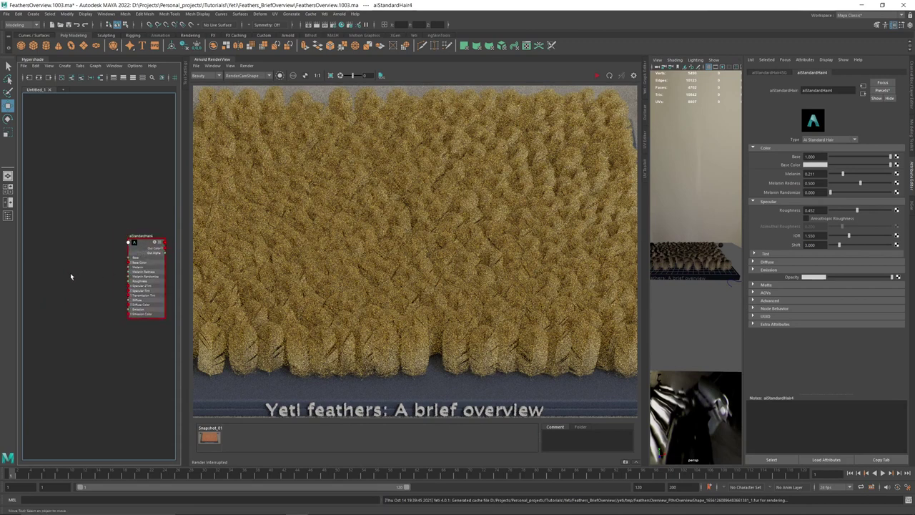
key(Tab)
text(ramp)
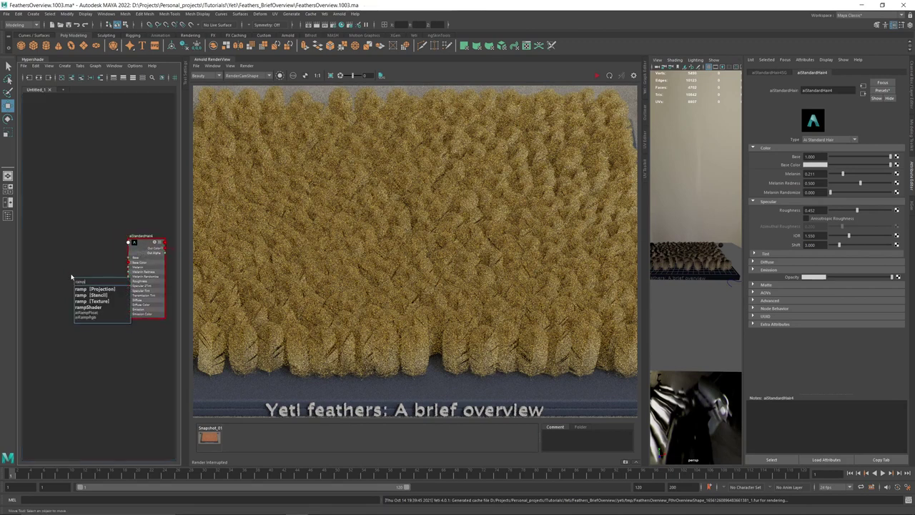
key(Down)
key(Down)
key(Down)
key(Return)
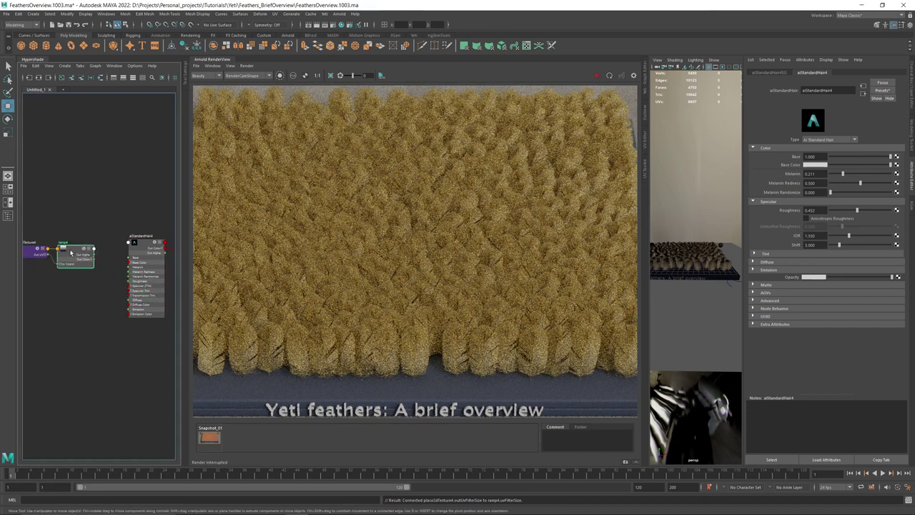
click(750, 60)
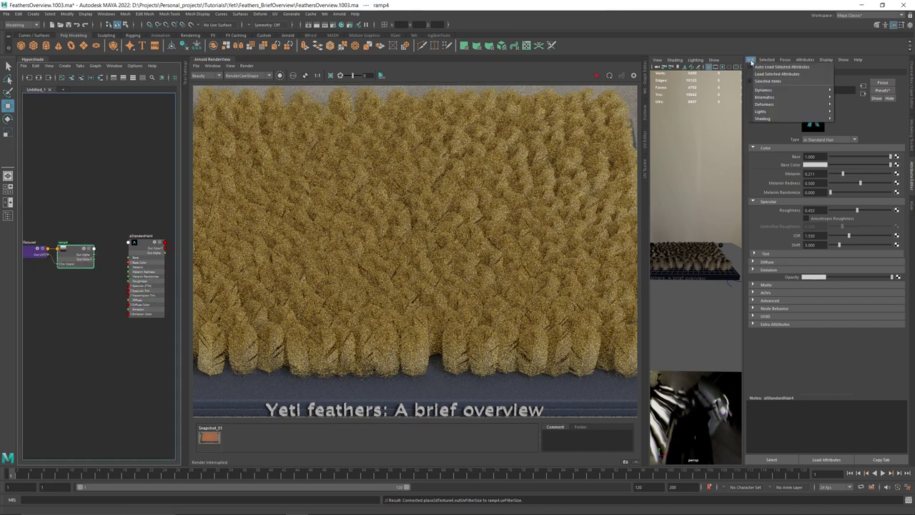
click(775, 68)
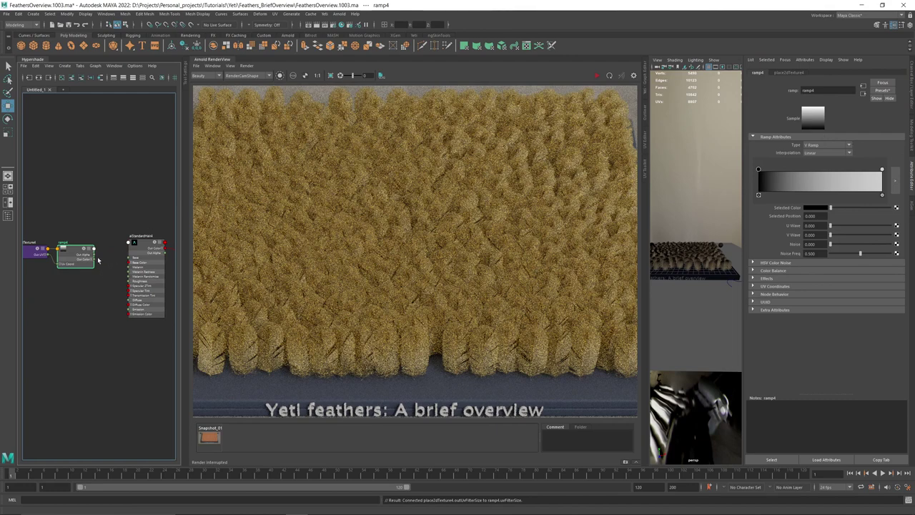
Connect the ramp's Out Color to the hair shader's Base Color and set Melanin and Melanin Redness to 0
drag(95, 262, 131, 262)
click(147, 243)
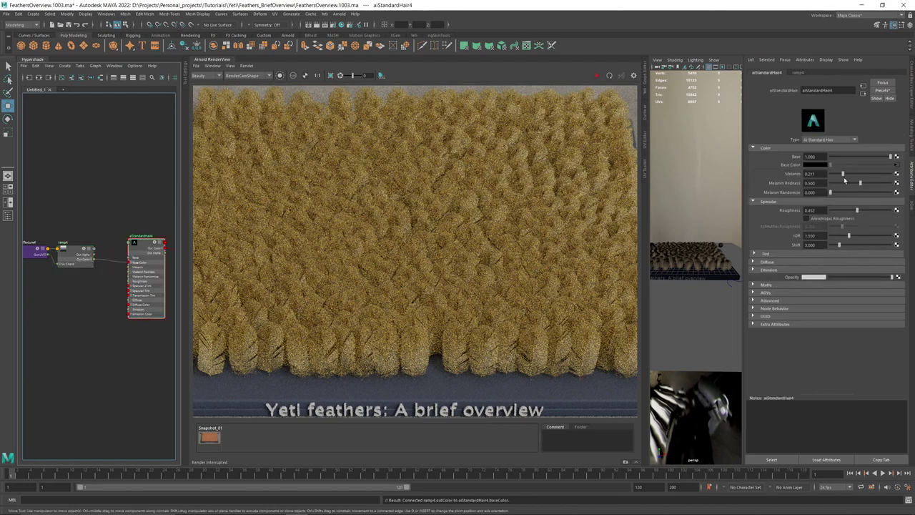
mouse_move(840, 173)
mouse_down()
mouse_move(799, 179)
mouse_move(826, 184)
mouse_up()
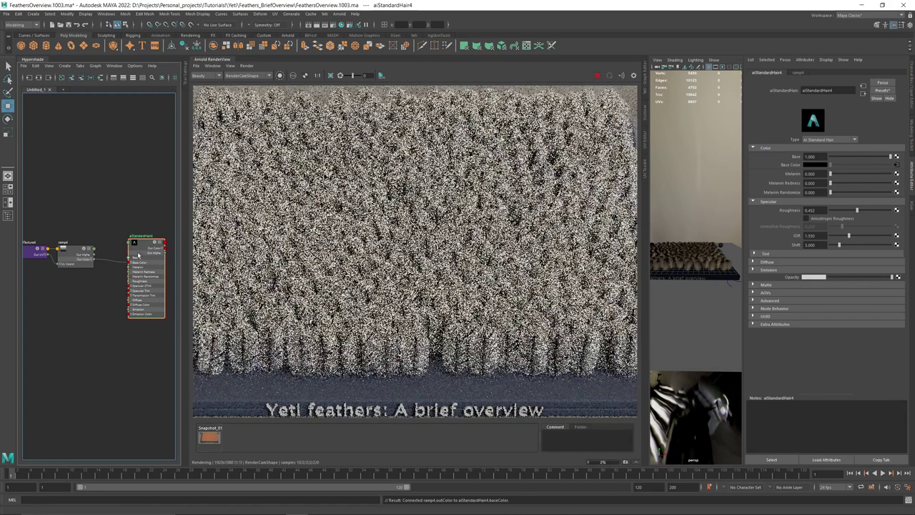
Replace the ramp's colours with the Rainbow preset and stop the render once the feathers are shaded
click(74, 255)
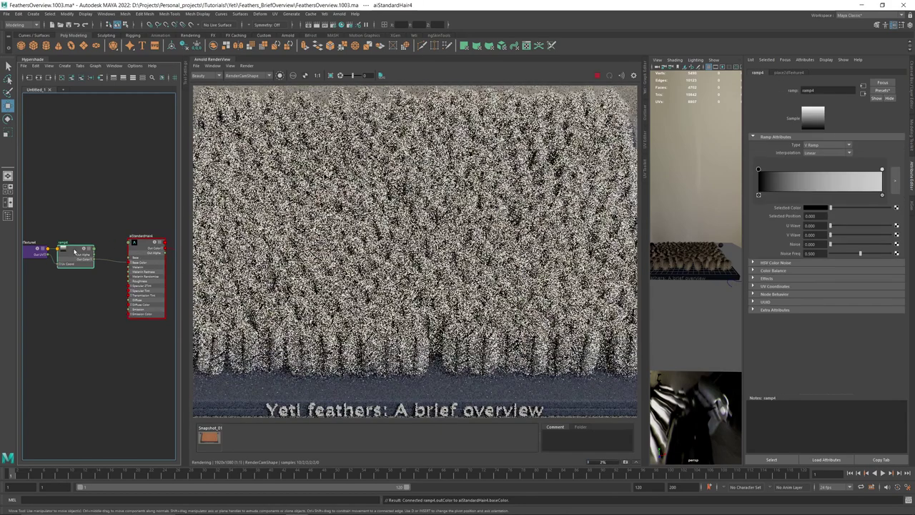
click(881, 91)
mouse_move(867, 120)
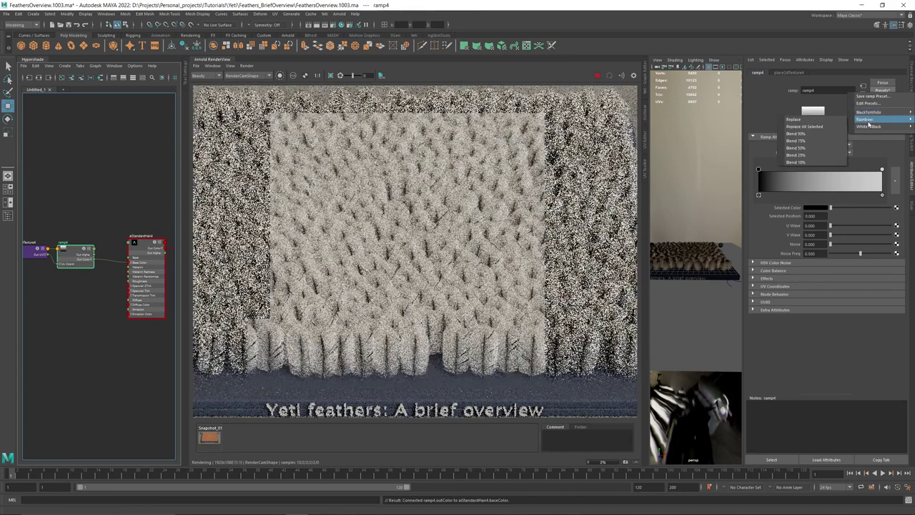
click(794, 119)
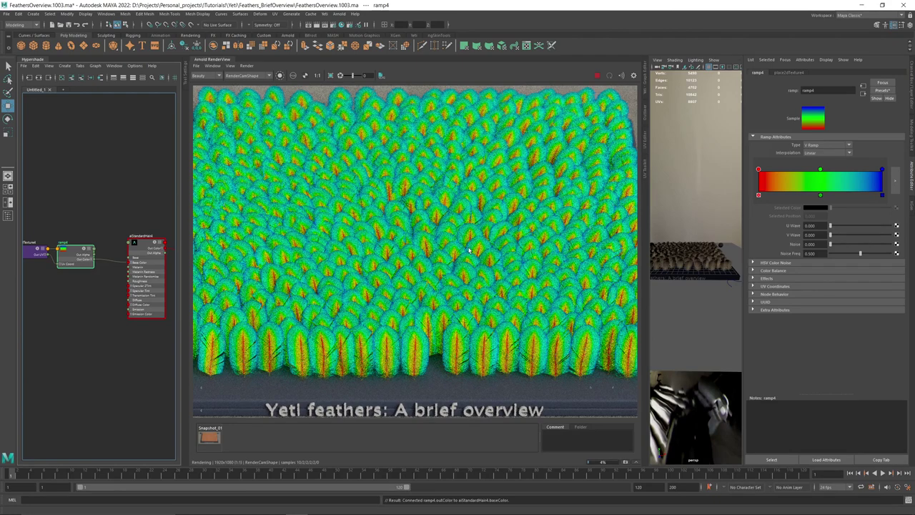
click(597, 75)
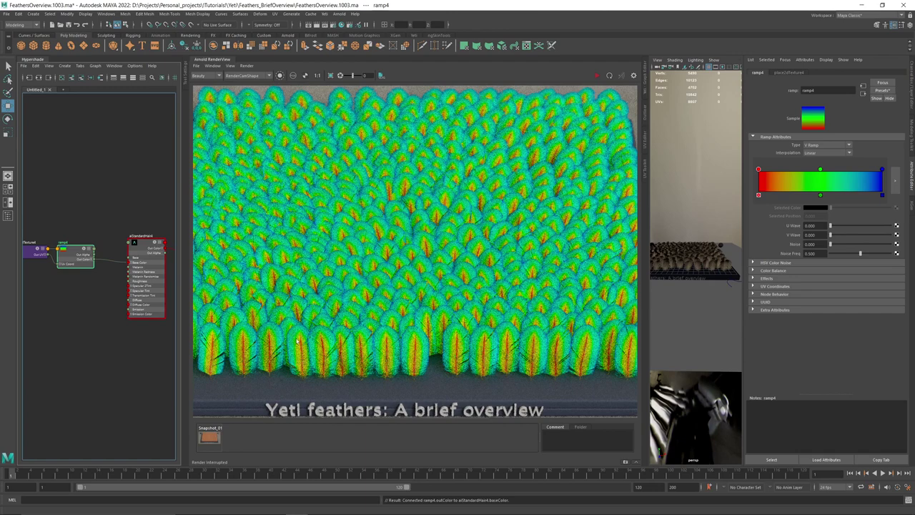
Show the stored render snapshot, put away the render and shading windows, and open the FthrOverview graph in the Yeti Graph Editor
click(210, 439)
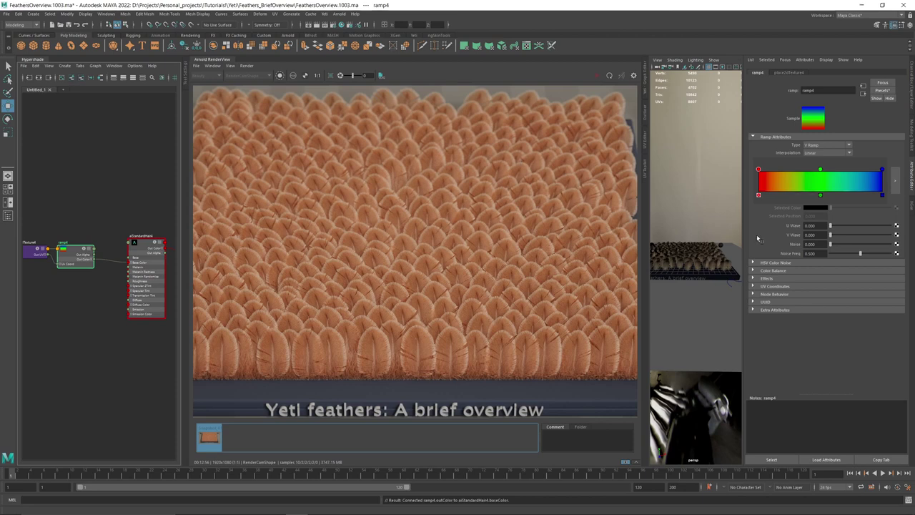
click(38, 59)
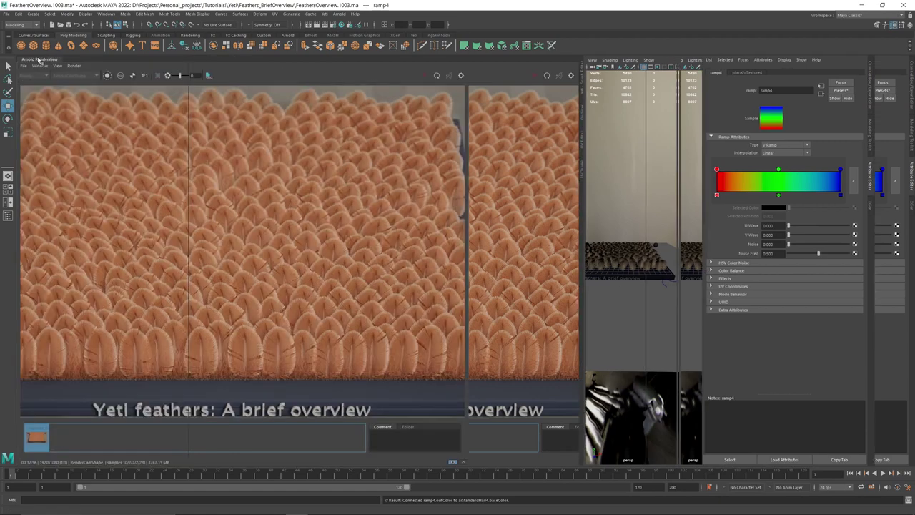
click(52, 61)
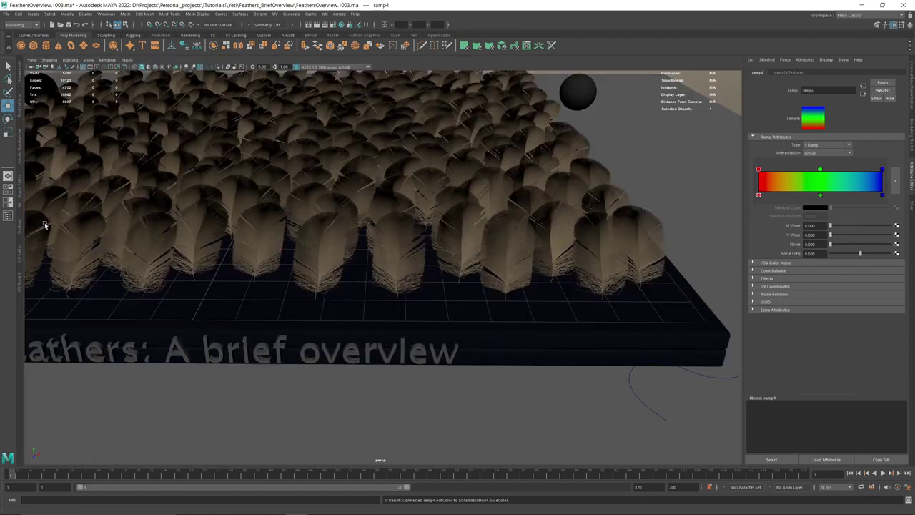
click(21, 189)
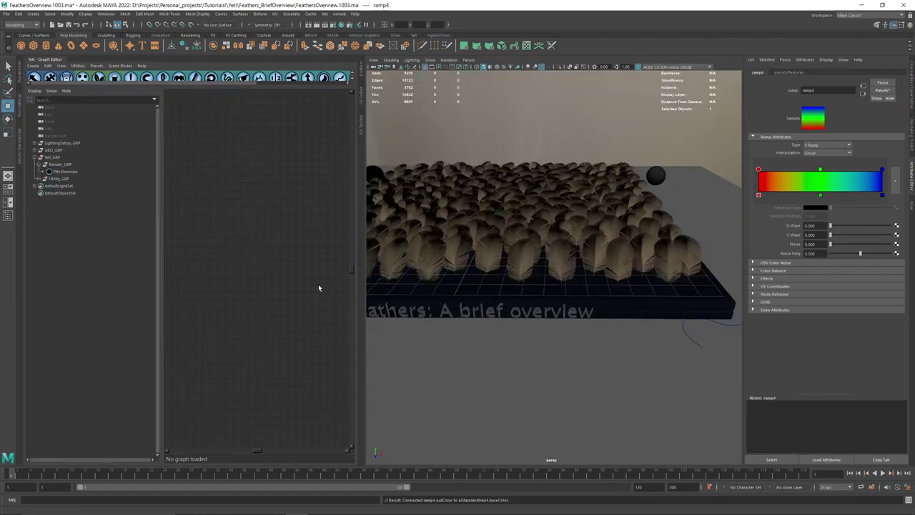
click(60, 171)
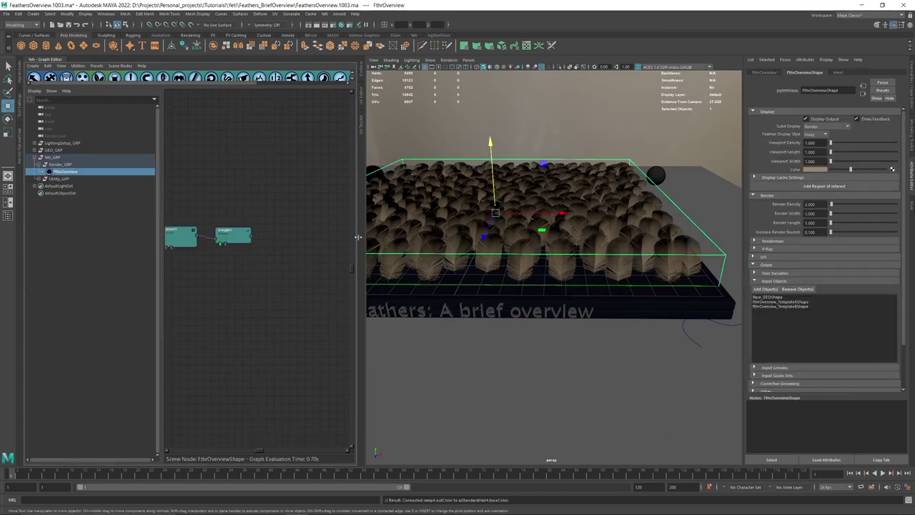
drag(355, 238, 472, 235)
Add a Shader node above scraggle3 and connect the convert1 output to it
scroll(289, 266, up, 3)
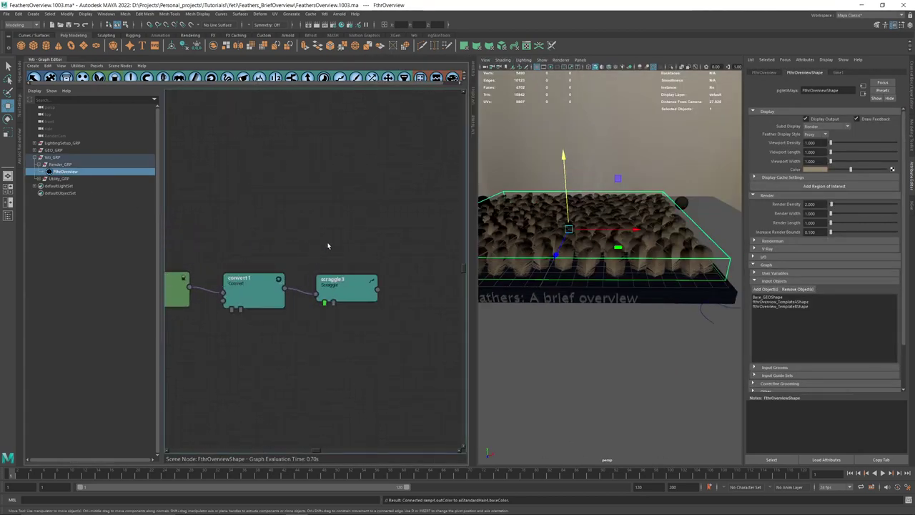
right_click(318, 197)
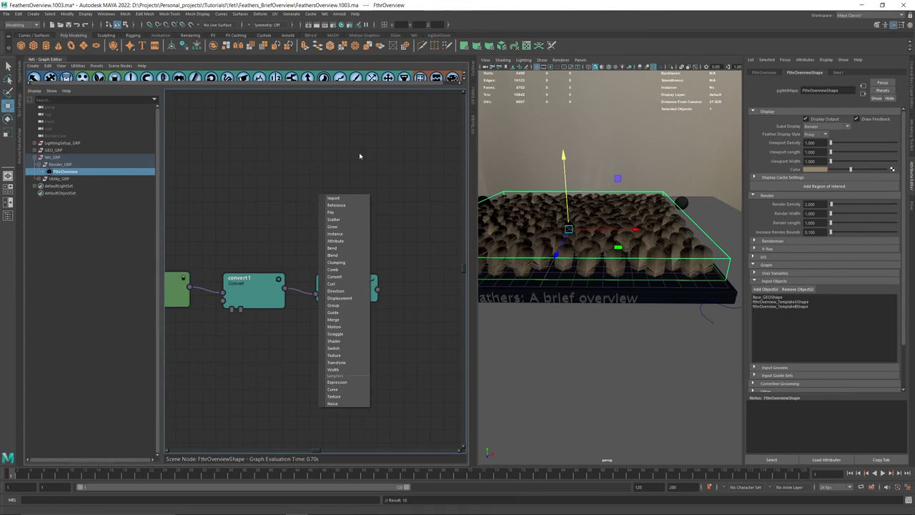
click(354, 78)
drag(312, 260, 339, 230)
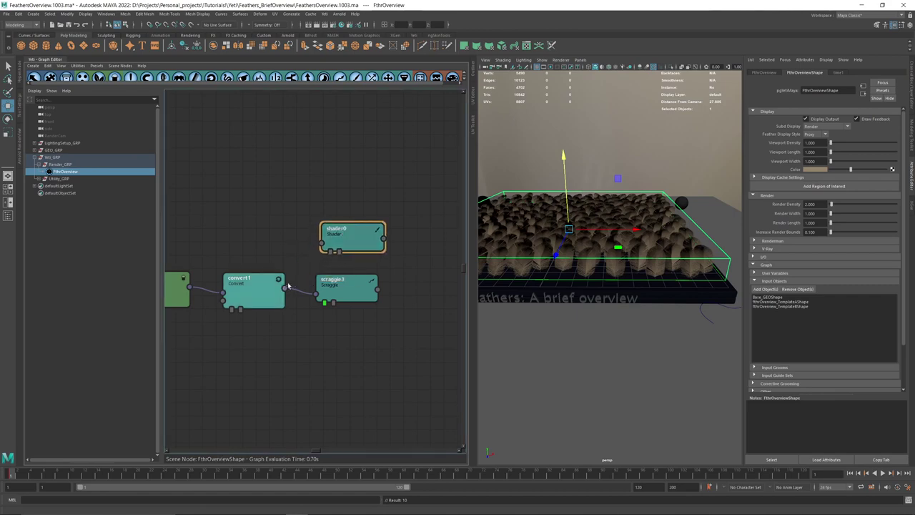
drag(286, 286, 331, 253)
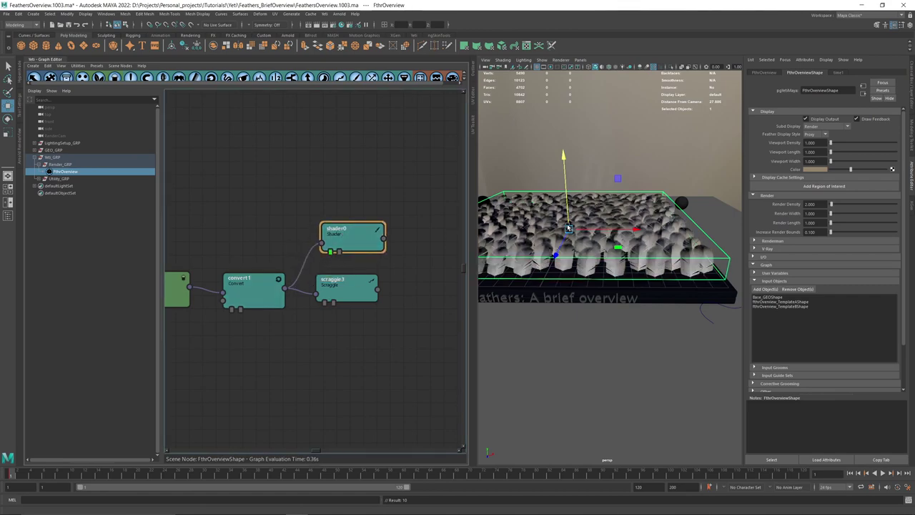
Set the Diffuse Color of the shader0 node to feather_param
alt+drag(560, 244, 601, 272)
scroll(601, 272, up, 5)
double_click(342, 235)
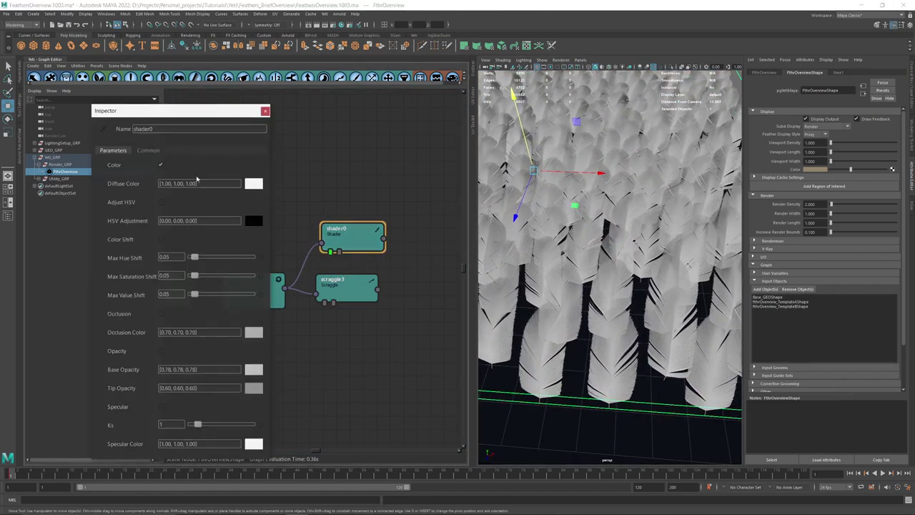
drag(197, 184, 157, 184)
text(feather_param)
key(Return)
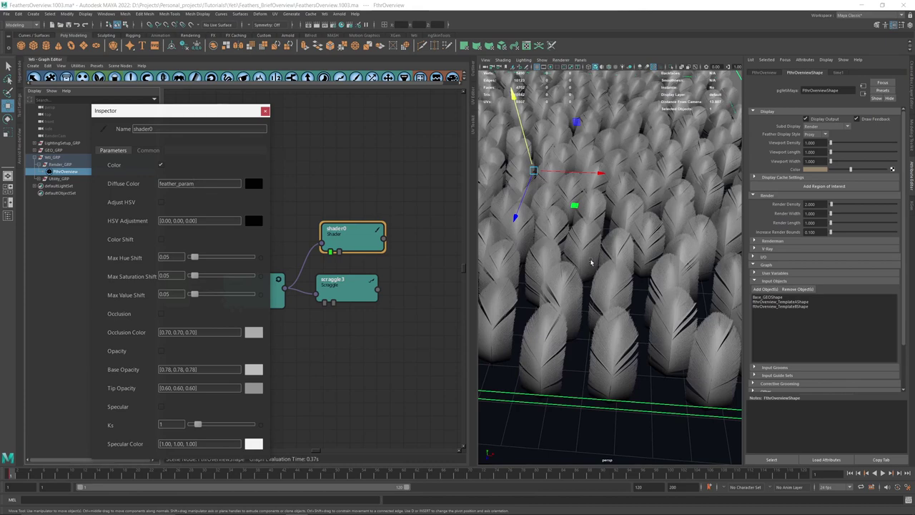
Set the Diffuse Color of the shader0 node to feather_u and inspect the shading on the front feathers
alt+drag(590, 262, 606, 256)
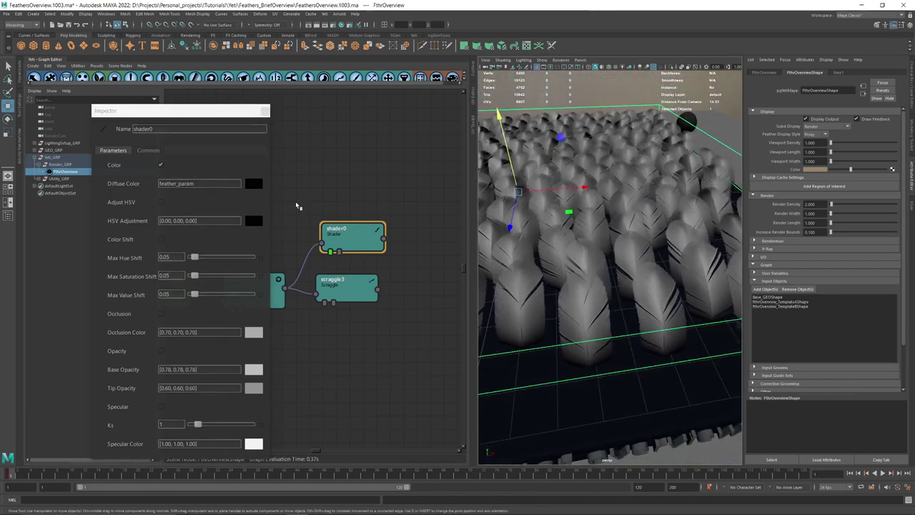
drag(194, 184, 179, 187)
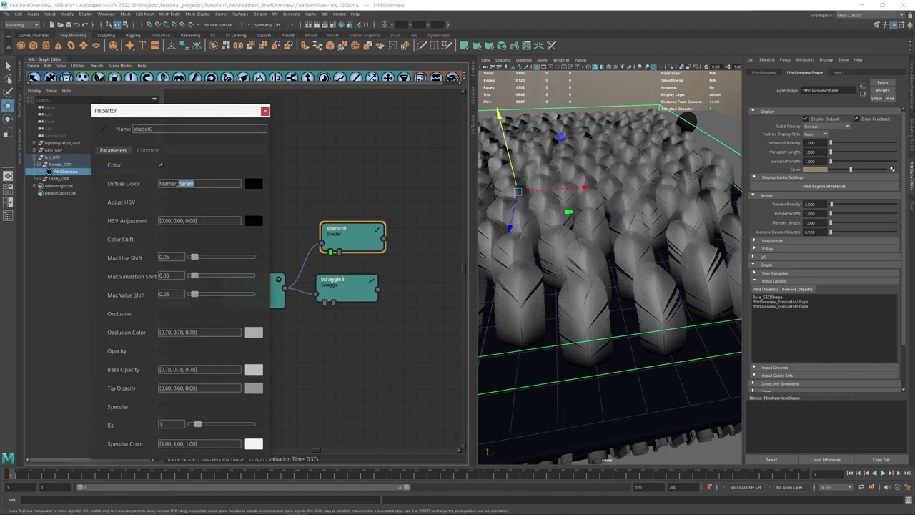
key(BackSpace)
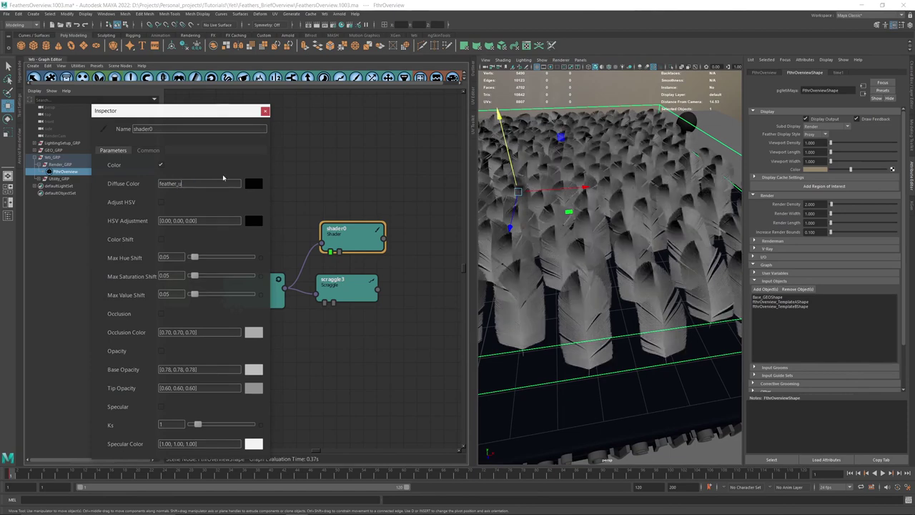
mouse_move(575, 258)
alt+mouse_down()
mouse_move(569, 250)
mouse_move(566, 263)
alt+mouse_up()
scroll(569, 250, up, 6)
scroll(565, 263, down, 3)
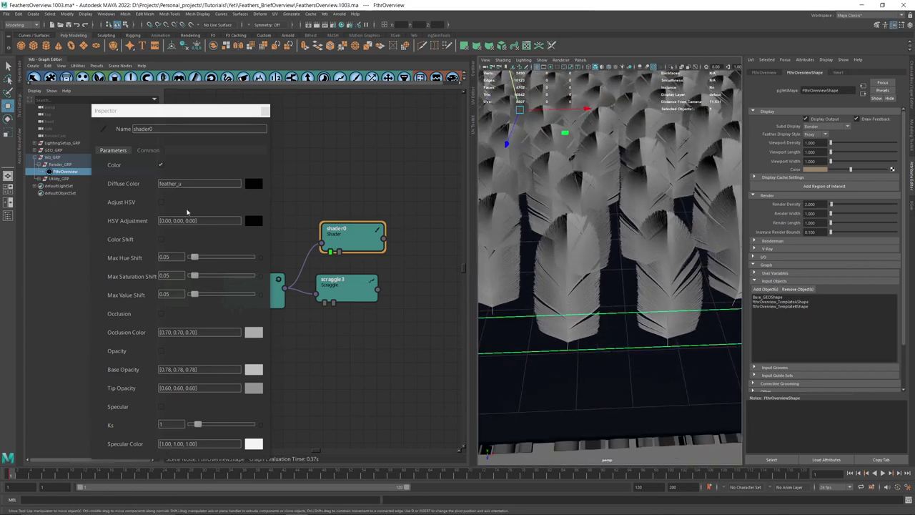
Change the Diffuse Color of the shader0 node to feather_v and inspect the feathers up close and as a whole
click(180, 184)
key(BackSpace)
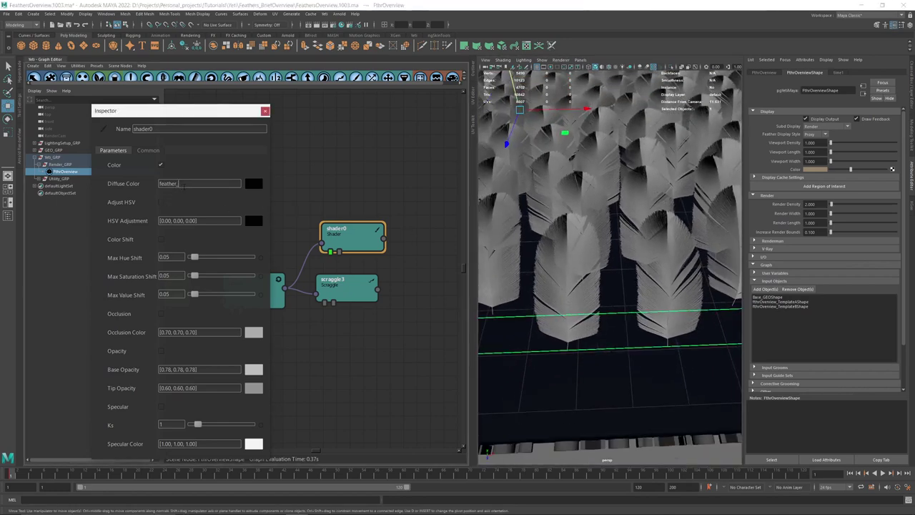
scroll(612, 249, up, 5)
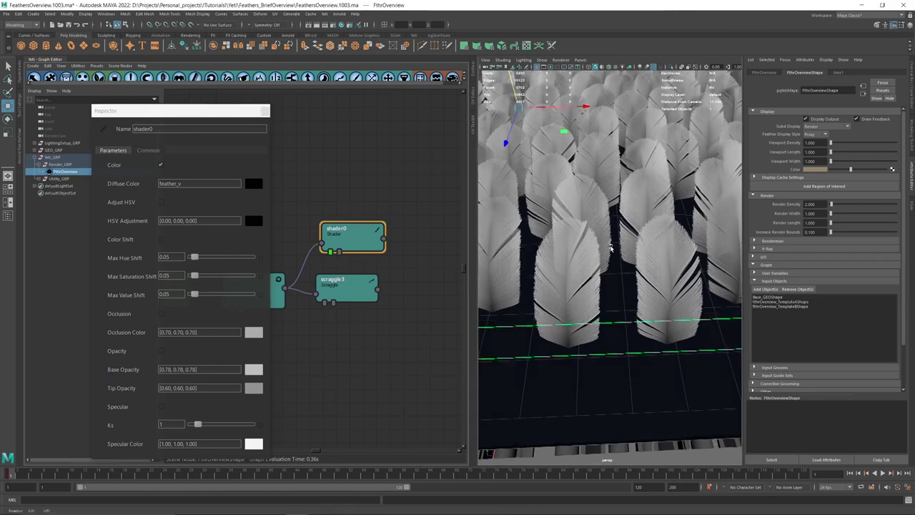
alt+drag(675, 304, 613, 315)
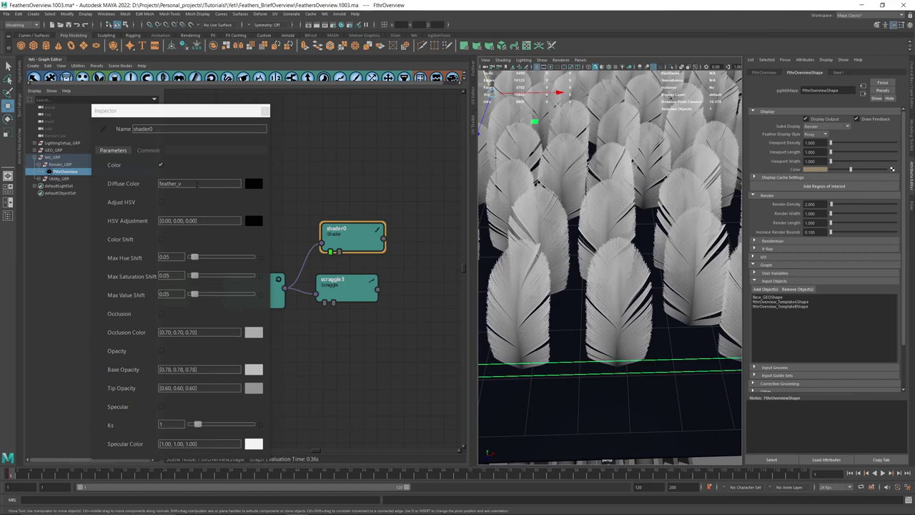
alt+right_drag(638, 235, 558, 252)
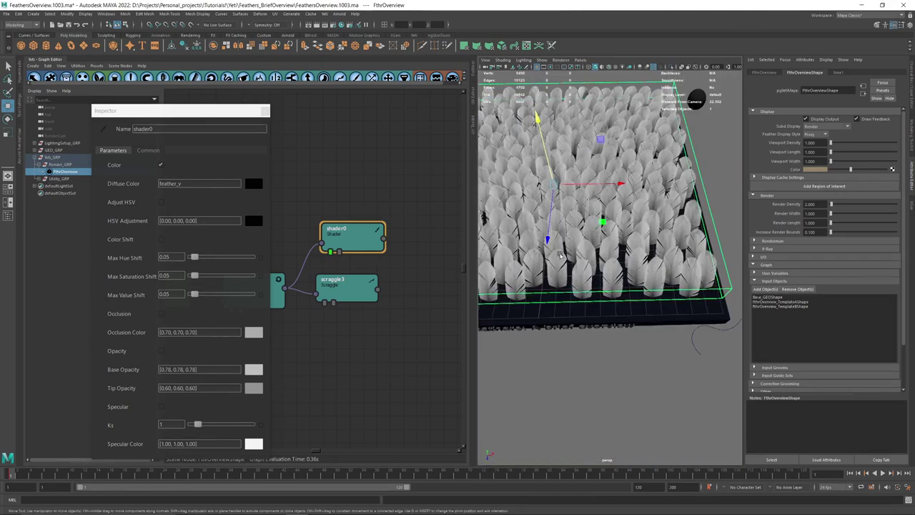
alt+drag(570, 254, 626, 187)
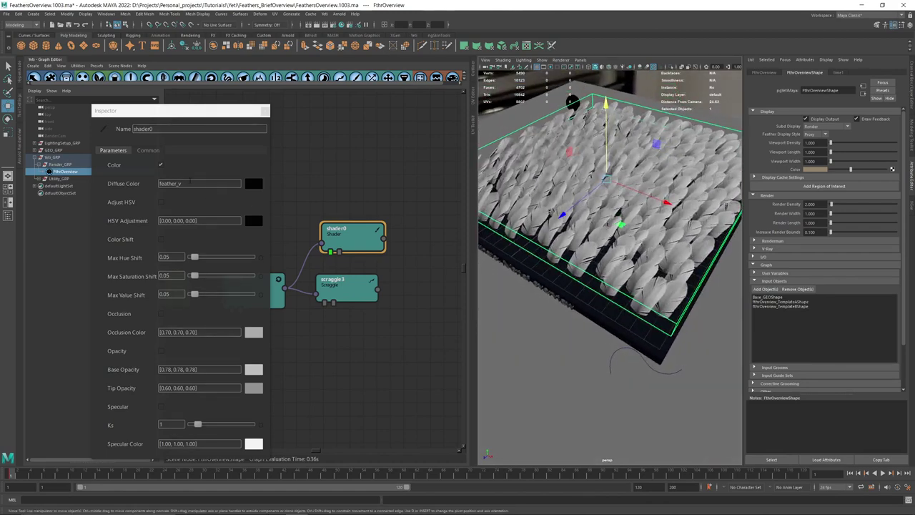
Set the Diffuse Color of the shader0 node to parent_t and inspect the shading across the whole feather patch
double_click(169, 183)
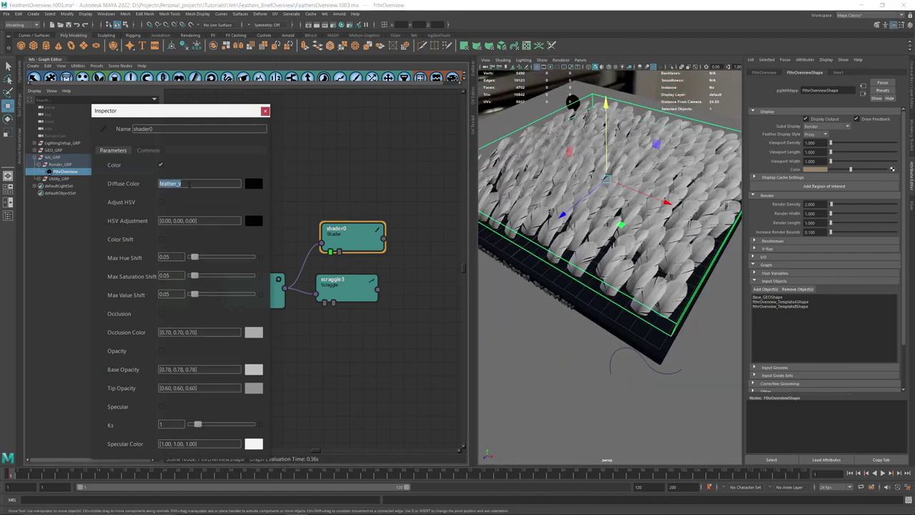
text(parent_t)
key(Return)
alt+drag(586, 136, 720, 183)
alt+right_drag(664, 235, 599, 293)
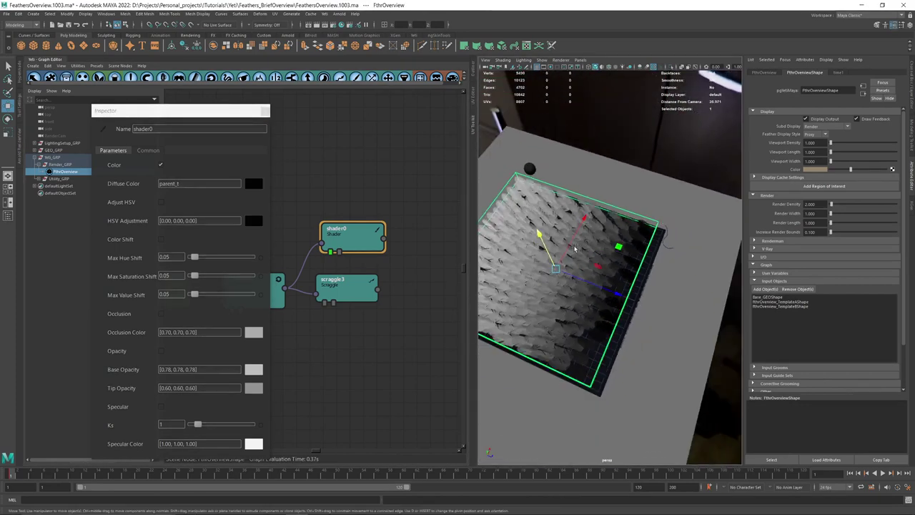
alt+middle_drag(598, 293, 643, 278)
alt+drag(690, 293, 629, 264)
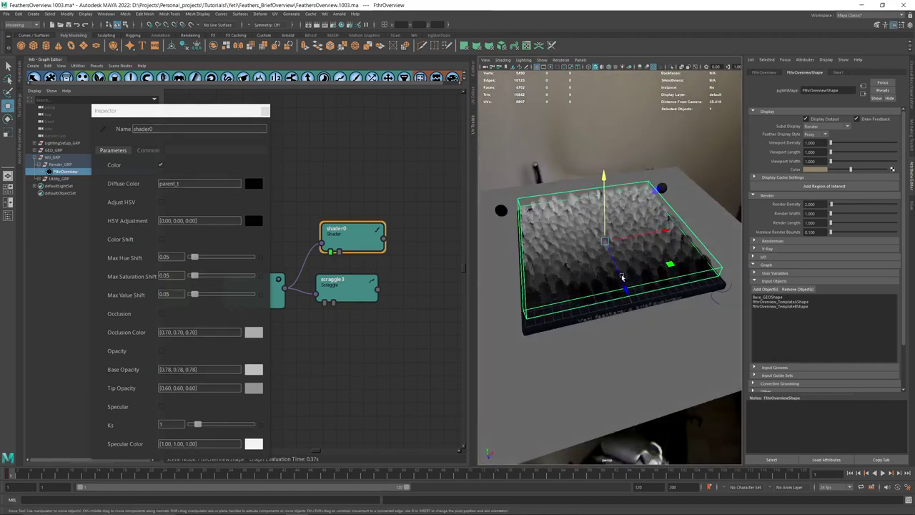
alt+right_drag(629, 265, 680, 303)
alt+drag(680, 303, 636, 300)
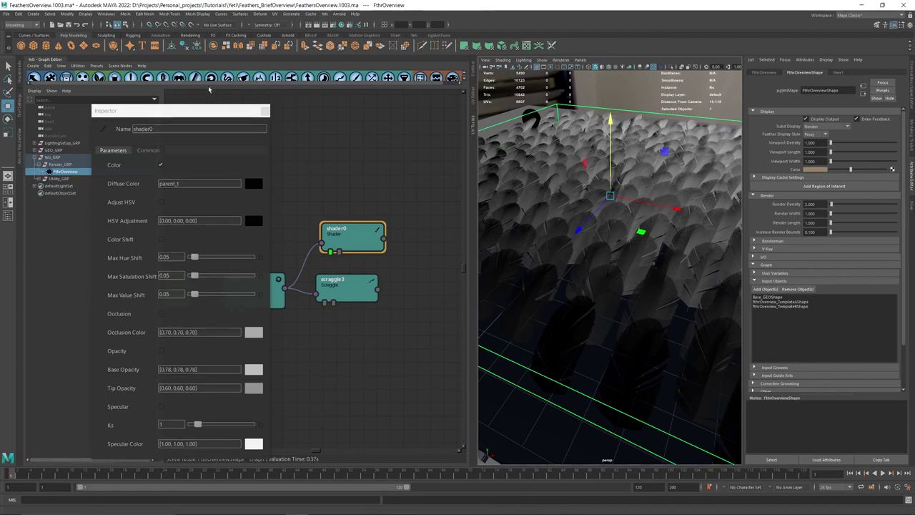
Close the shader0 Inspector, bring back the Arnold RenderView, and fit the whole feather render in view
click(266, 111)
drag(53, 60, 40, 62)
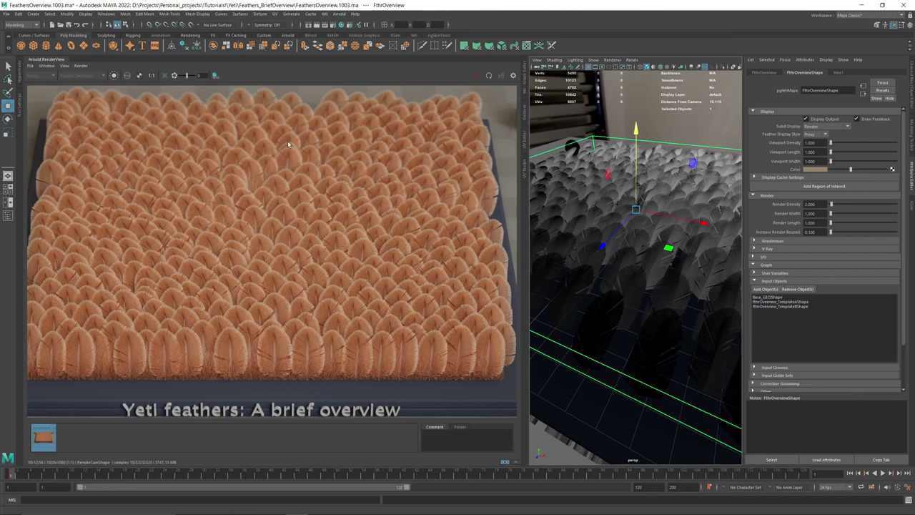
scroll(376, 199, down, 5)
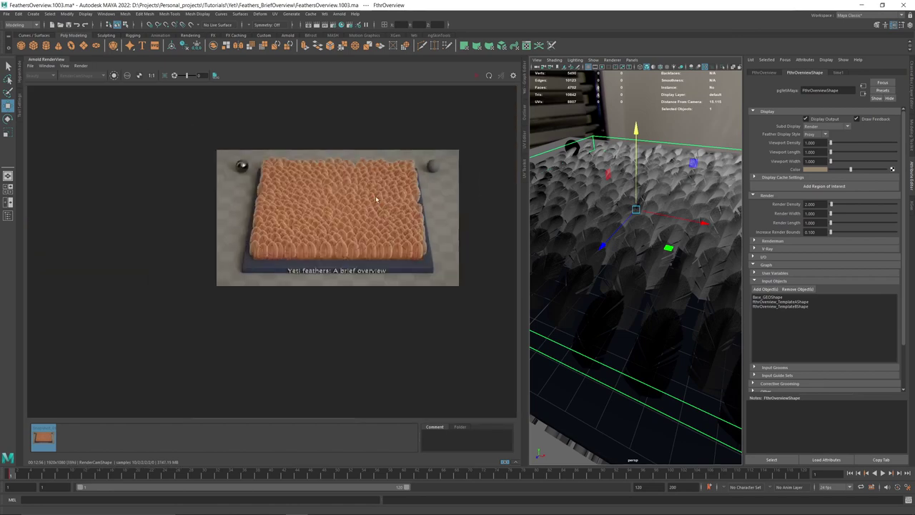
scroll(376, 199, up, 3)
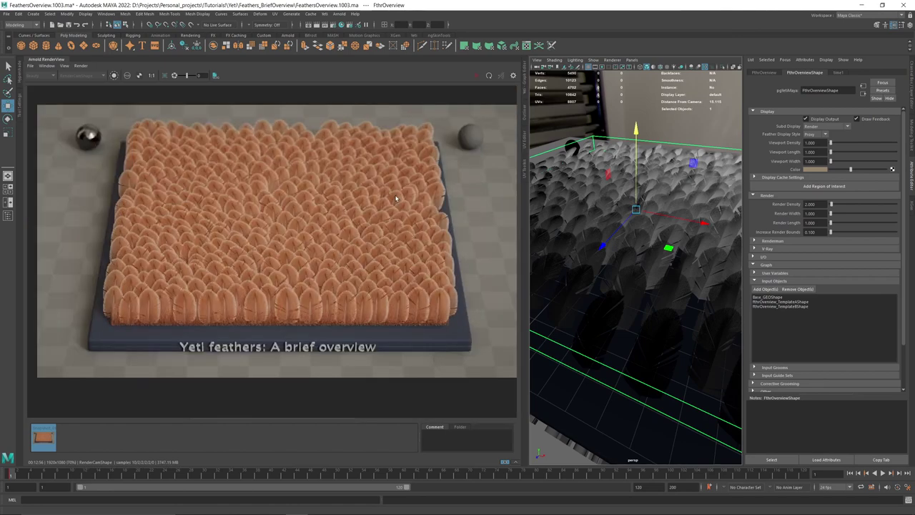